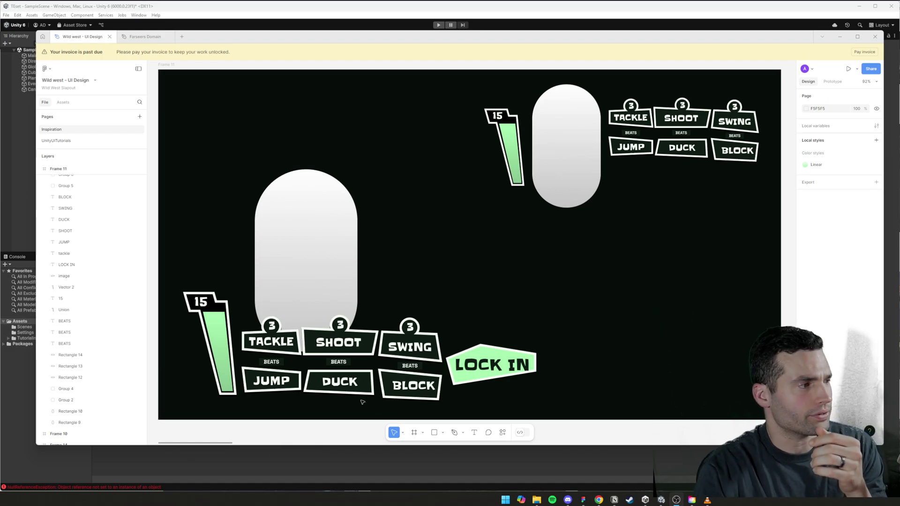
Move the three pieces of the larger health bar out of the frame onto the empty canvas beside it.
middle_click_drag(155, 269, 262, 248)
middle_click_drag(331, 229, 255, 250)
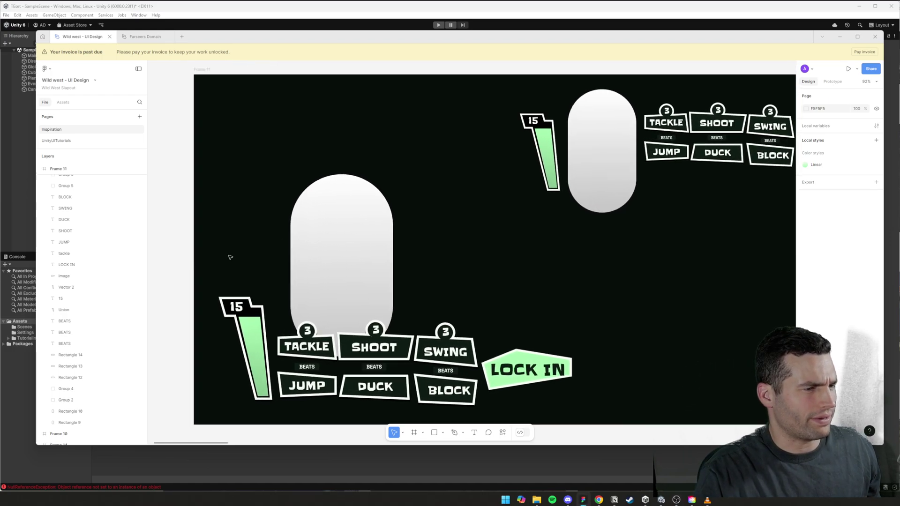
scroll(488, 215, "right", 2)
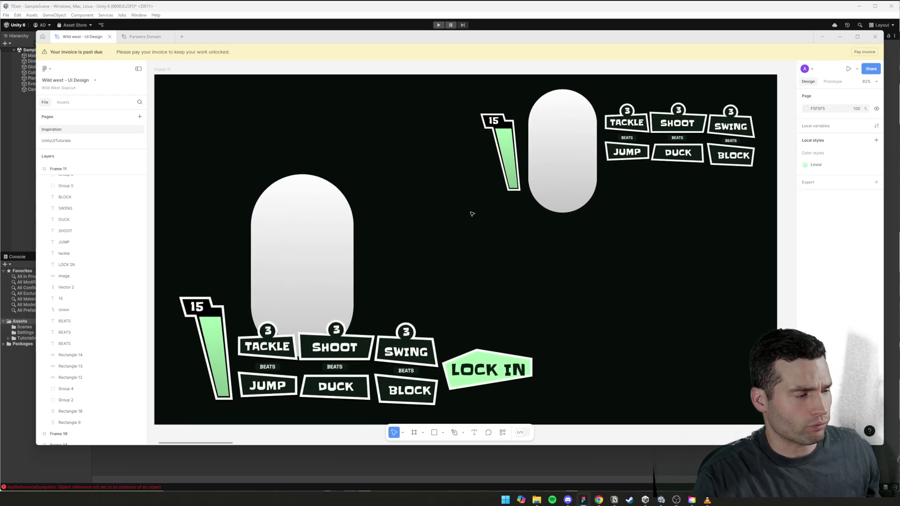
left_click_drag(174, 284, 233, 404)
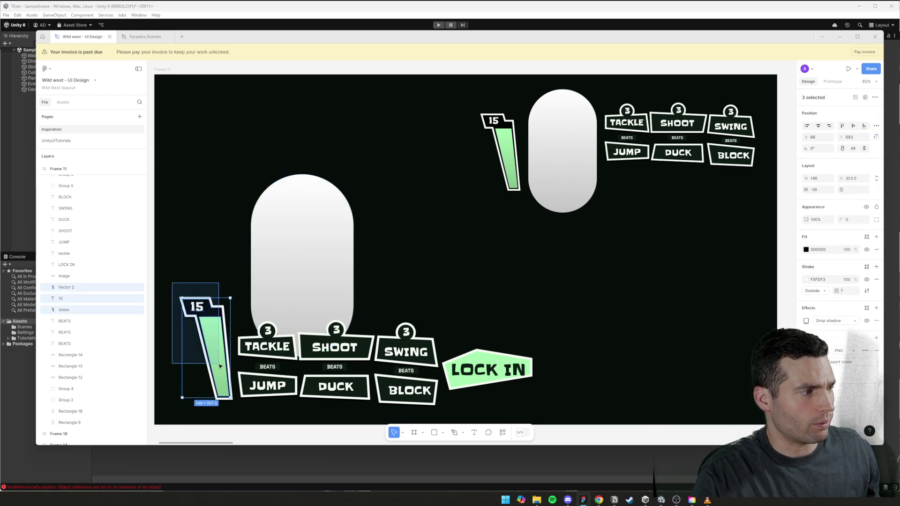
left_click_drag(215, 340, 215, 275)
middle_click_drag(214, 276, 478, 247)
left_click_drag(479, 247, 312, 247)
middle_click_drag(215, 321, 423, 315)
Pull the green fill and the 15 text away from the black outlined background shape.
scroll(534, 259, "up", 3, "ctrl")
middle_click_drag(568, 188, 597, 196)
left_click(596, 198)
left_click_drag(536, 228, 419, 222)
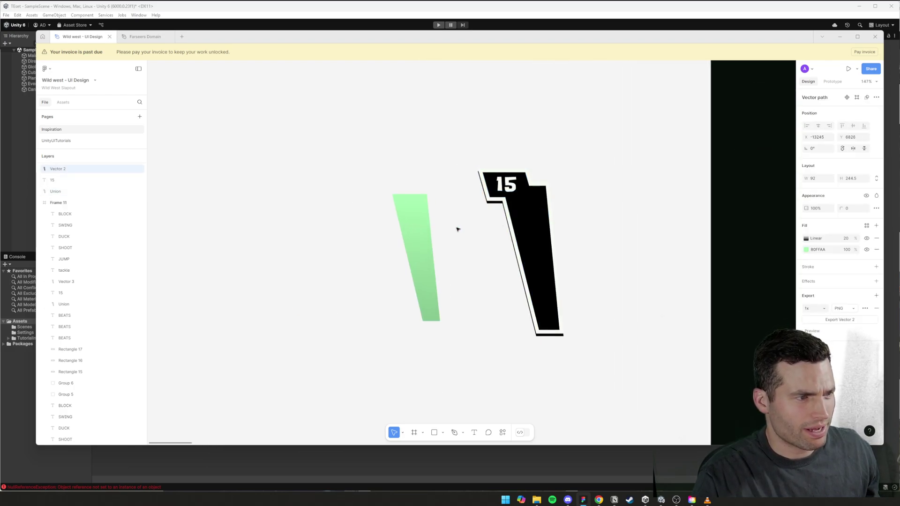
left_click_drag(519, 207, 504, 237)
scroll(510, 234, "up", 8, "ctrl")
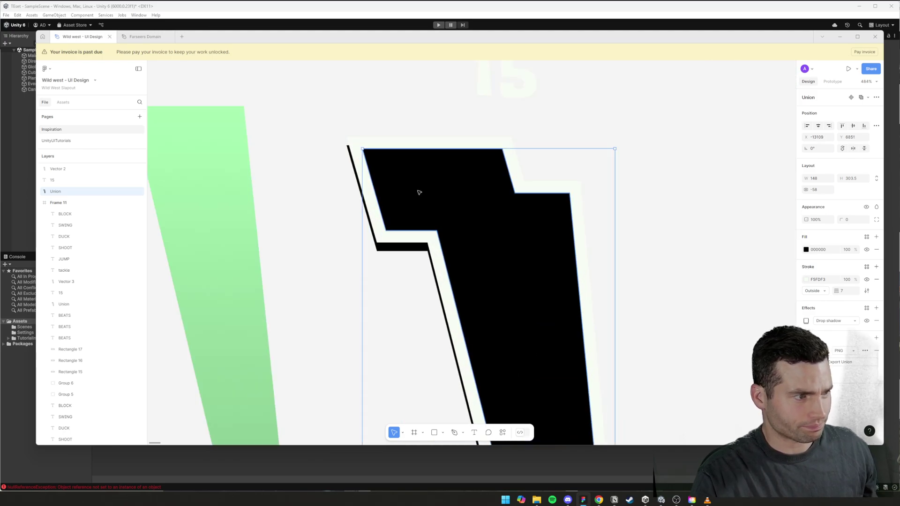
Inspect the vector and rectangle that make up the black background union.
double_click(490, 241)
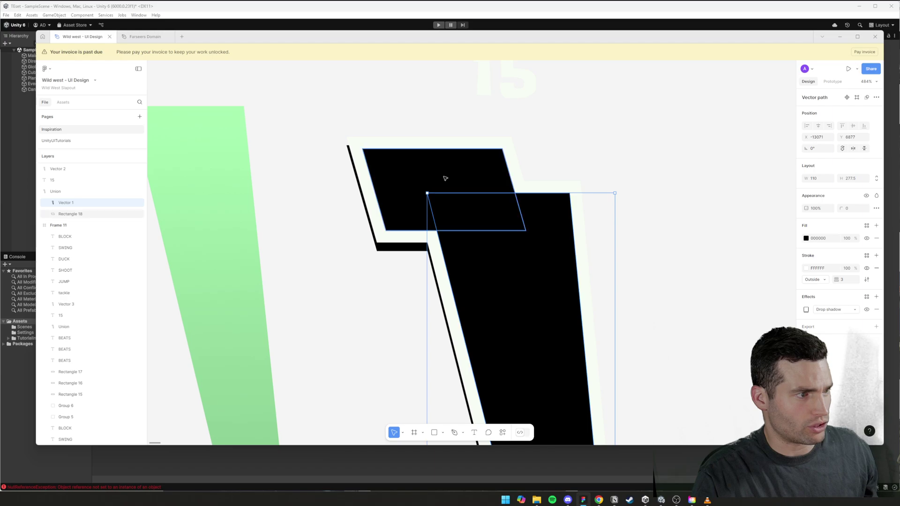
left_click(661, 226)
scroll(661, 227, "down", 5, "ctrl")
left_click(546, 203)
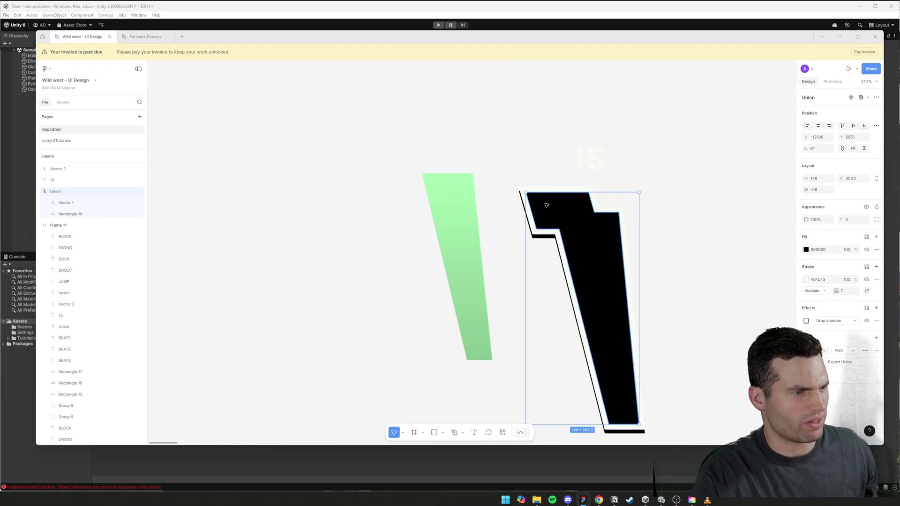
left_click(700, 273)
middle_click_drag(687, 247, 600, 241)
Undo the moves that separated the health bar's green fill, 15 text and black background.
key("ctrl+z")
key("ctrl+z")
key("ctrl+z")
key("ctrl+z")
key("ctrl+z")
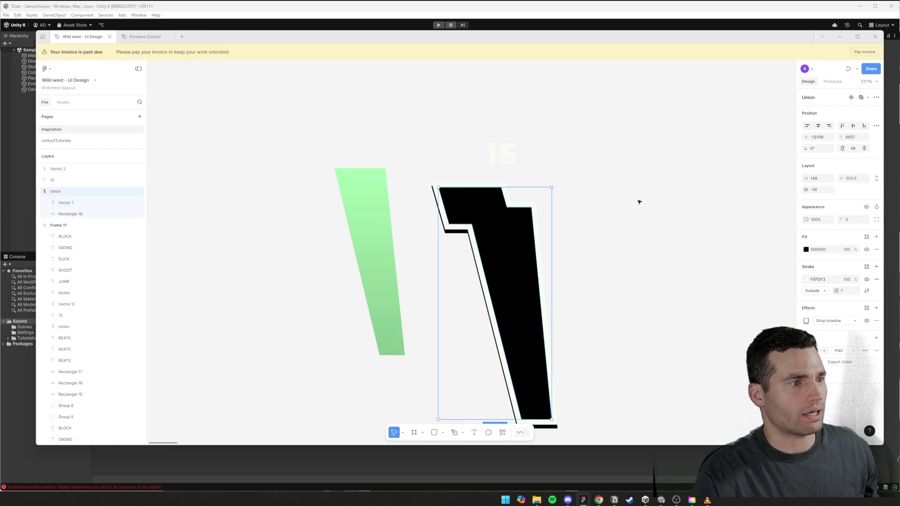
key("ctrl+z")
key("ctrl+z")
left_click(508, 157)
left_click(659, 216)
middle_click_drag(659, 215, 641, 221)
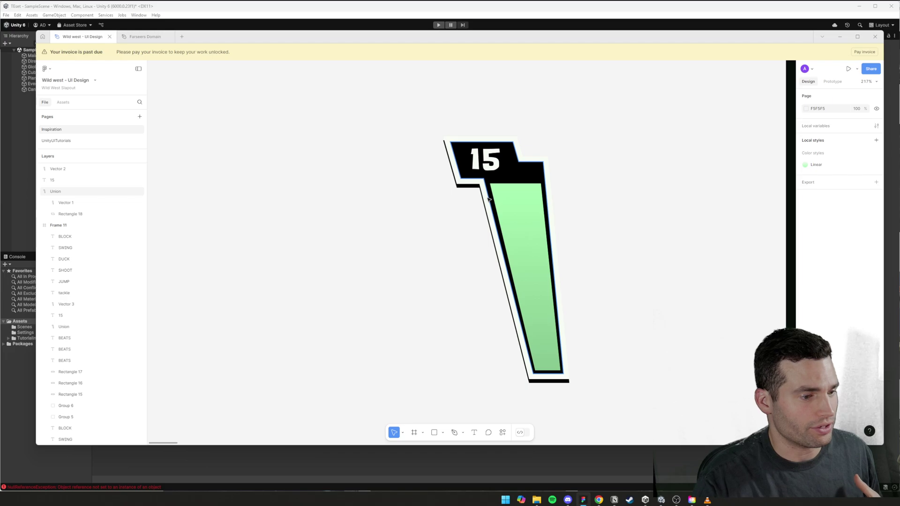
middle_click_drag(576, 148, 542, 155)
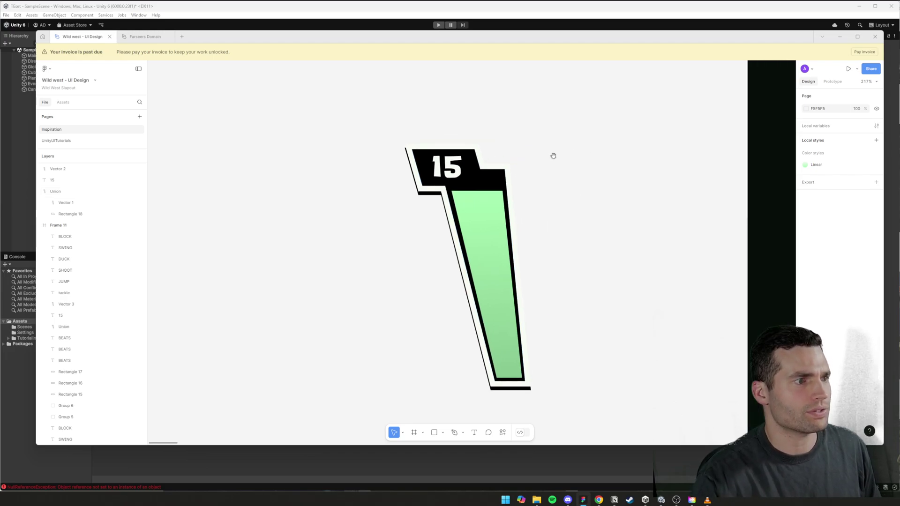
Examine the health bar's black background, green fill and 15 text as separate layers.
left_click(496, 169)
left_click(541, 167)
left_click_drag(379, 119, 532, 367)
left_click(406, 219)
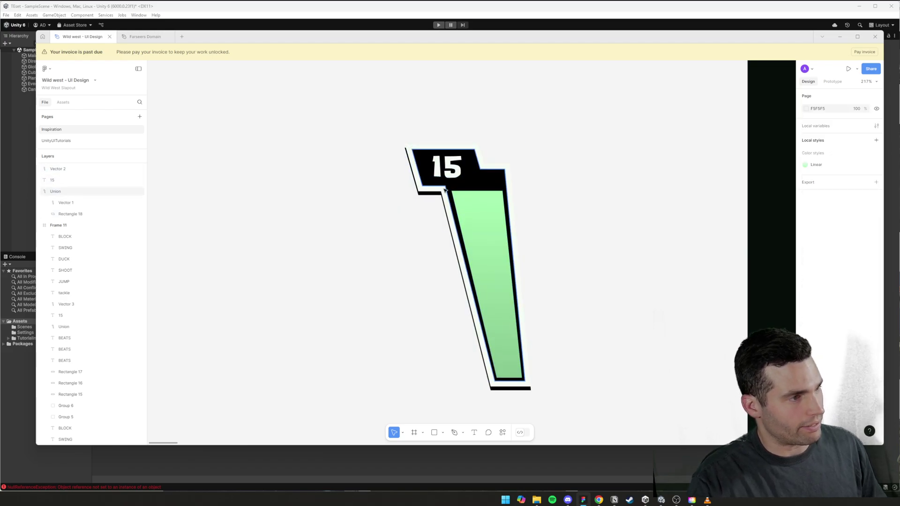
left_click(435, 190)
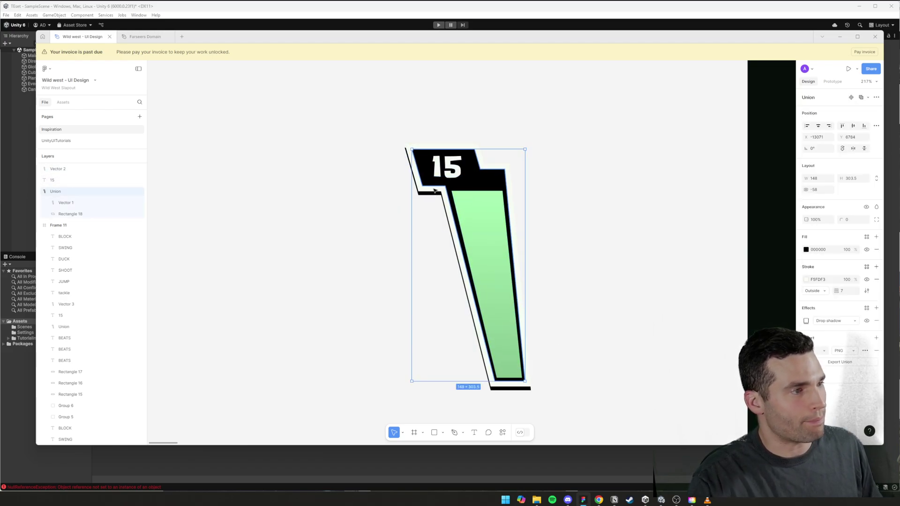
left_click_drag(434, 191, 311, 176)
key("ctrl+z")
left_click(531, 200)
left_click(482, 206)
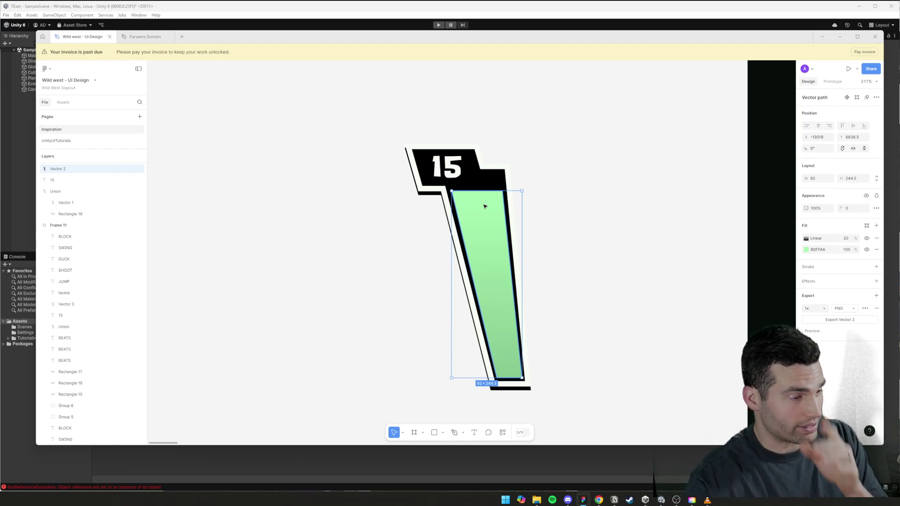
left_click(457, 171)
scroll(450, 164, "right", 2)
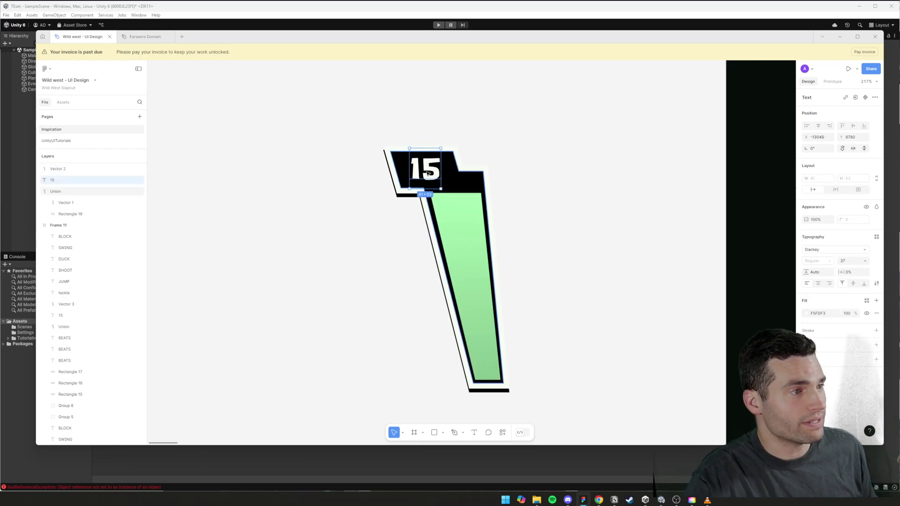
left_click(493, 150)
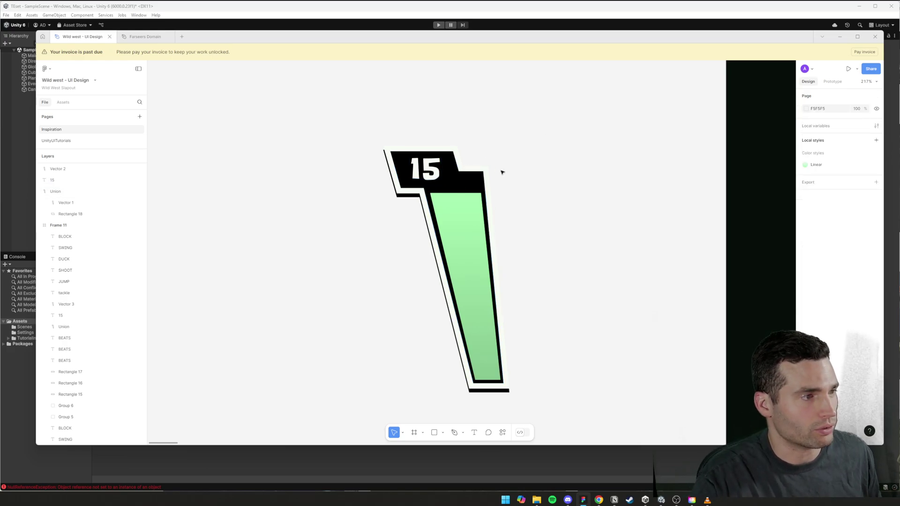
Export the black background union as a PNG named Union into the TutorialAssets folder.
left_click(482, 179)
scroll(479, 169, "left", 2)
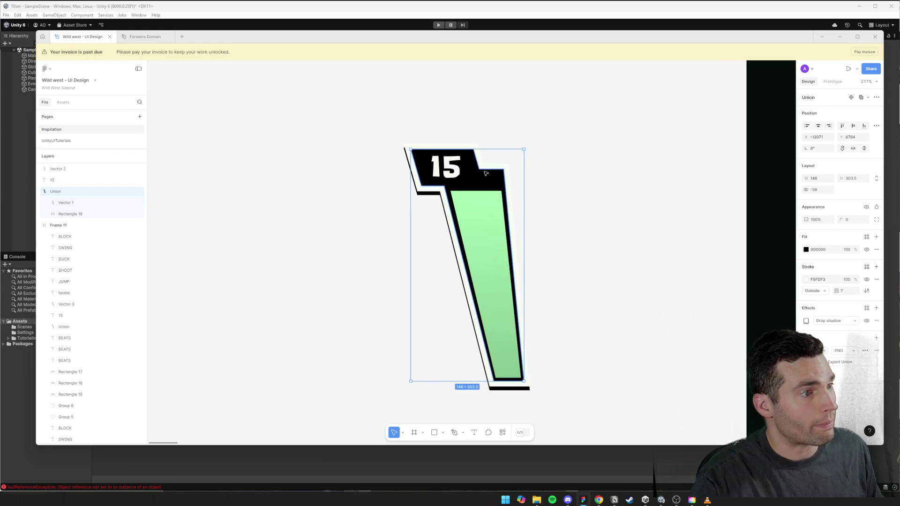
left_click_drag(485, 174, 412, 168)
key("ctrl+z")
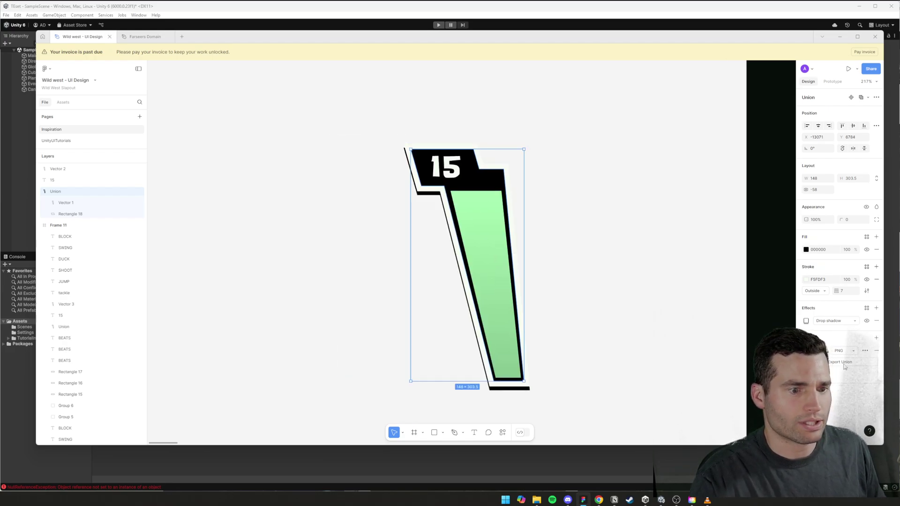
left_click(832, 365)
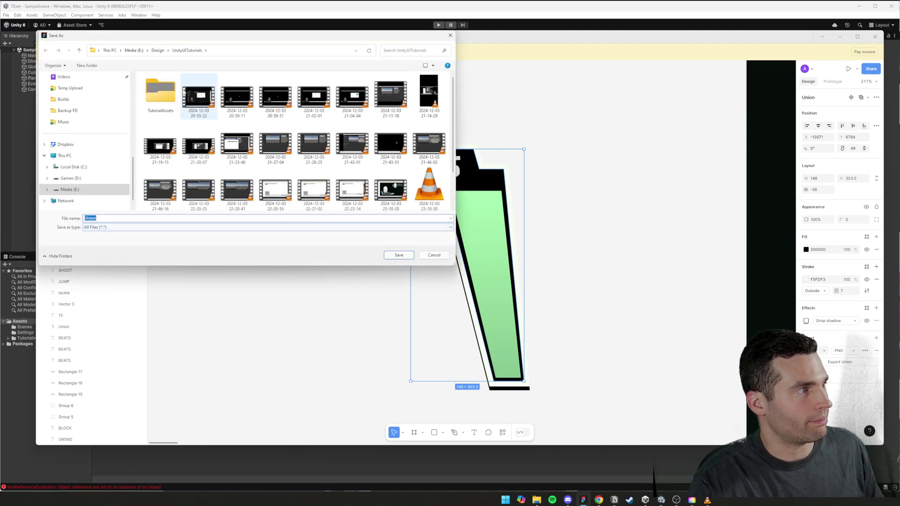
double_click(163, 96)
left_click(396, 257)
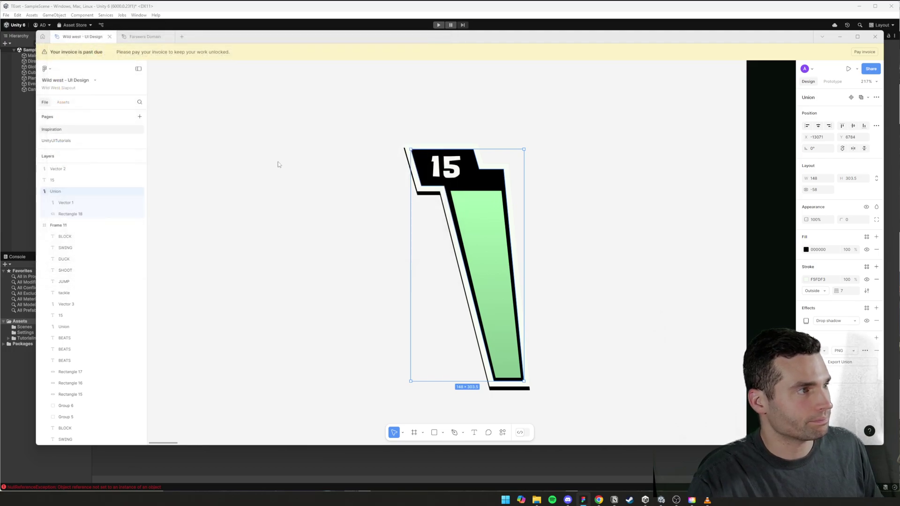
Switch to Unity and import the Union image from the TutorialAssets folder into the project's Assets.
left_click(352, 15)
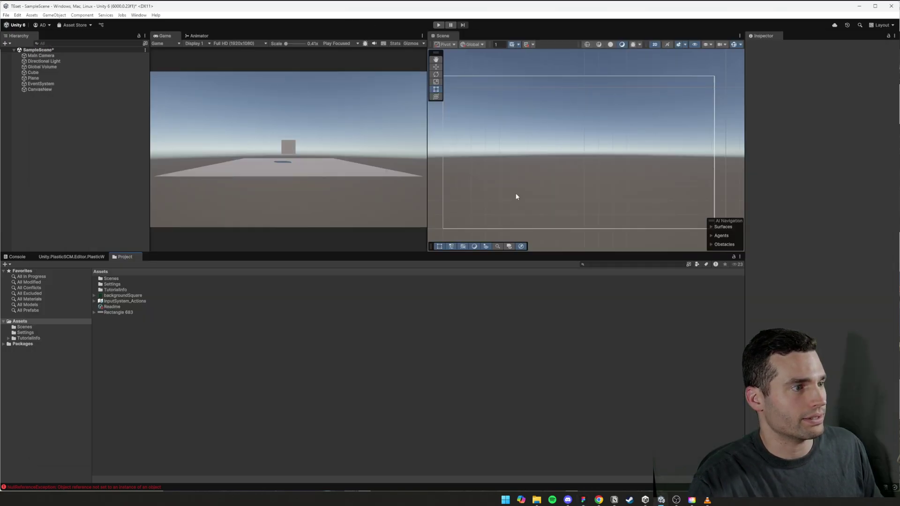
left_click(41, 89)
left_click(537, 499)
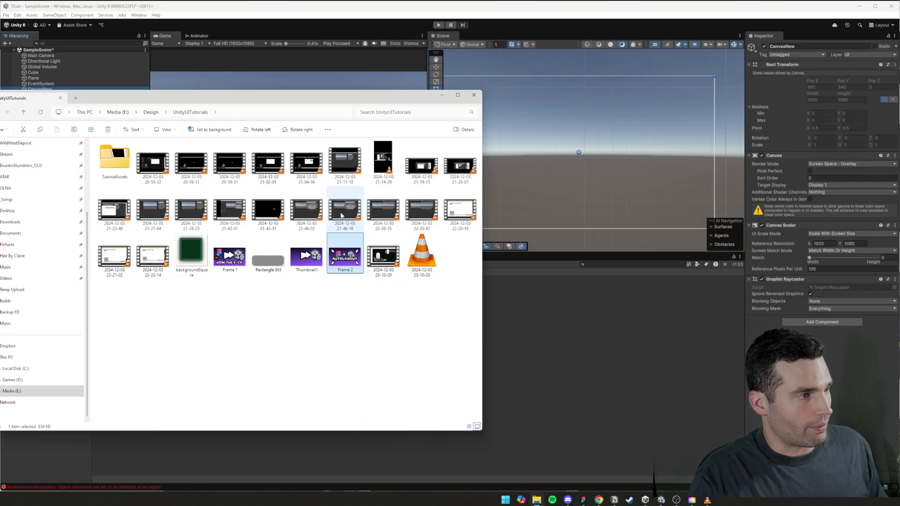
left_click(105, 156)
double_click(106, 156)
left_click_drag(153, 159, 565, 364)
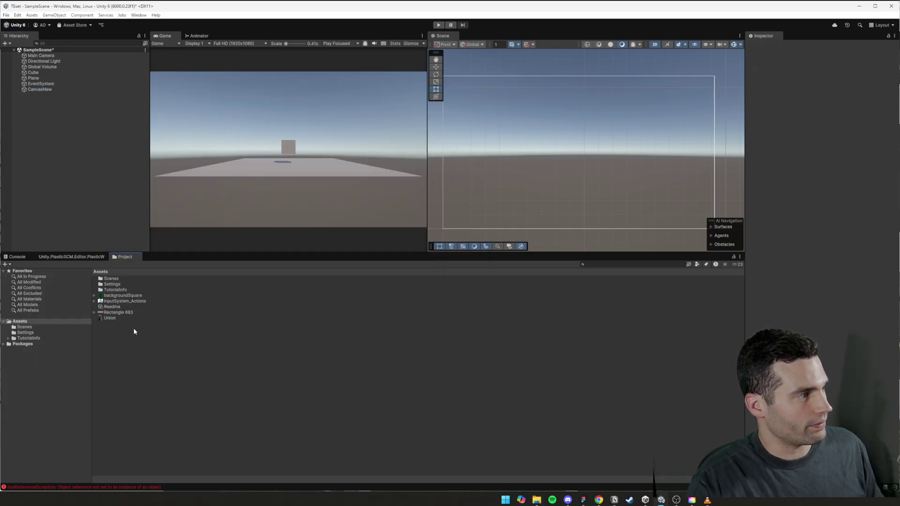
Set the Union texture's type to Sprite (2D and UI) and apply the import settings.
left_click(111, 319)
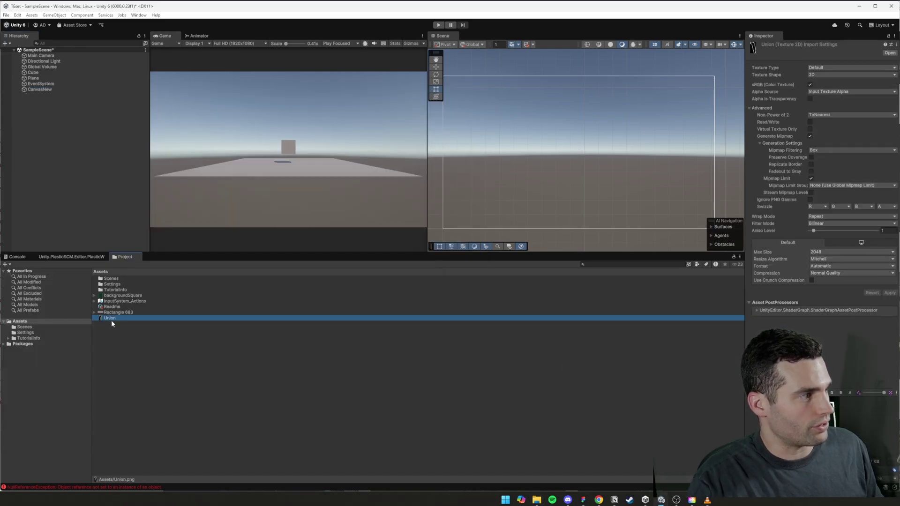
left_click(825, 68)
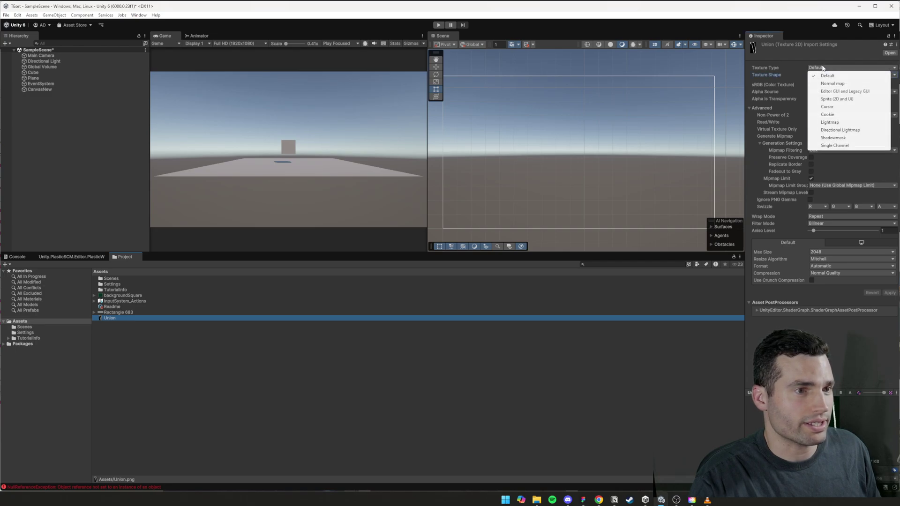
left_click(824, 99)
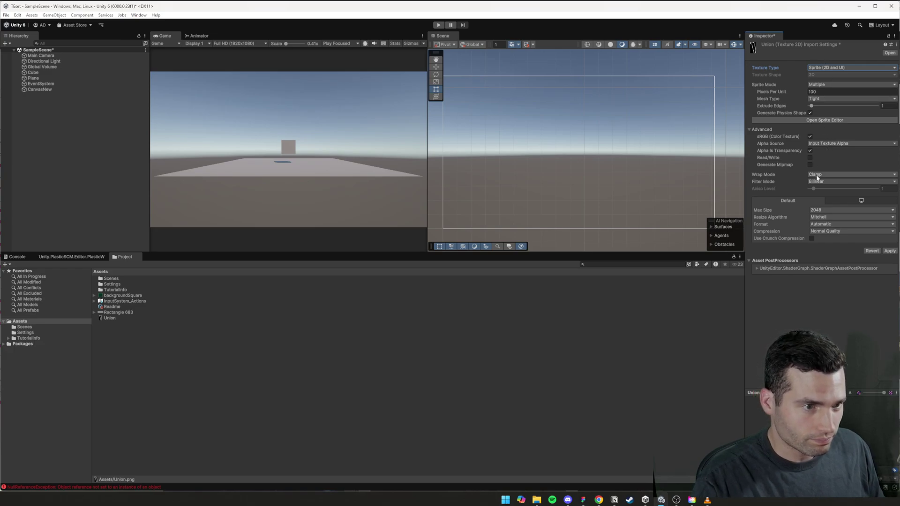
left_click(890, 251)
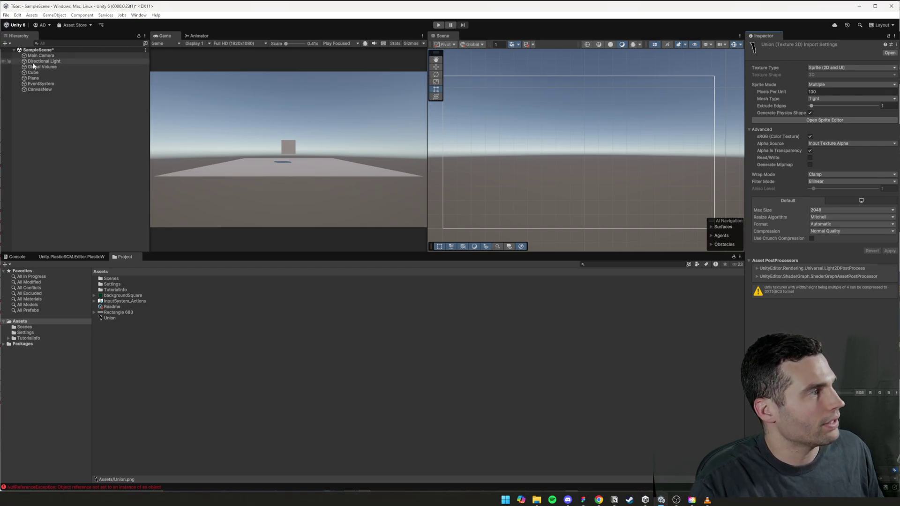
Add a UI Image under CanvasNew and name it BackgroundHealth.
left_click(42, 89)
right_click(44, 90)
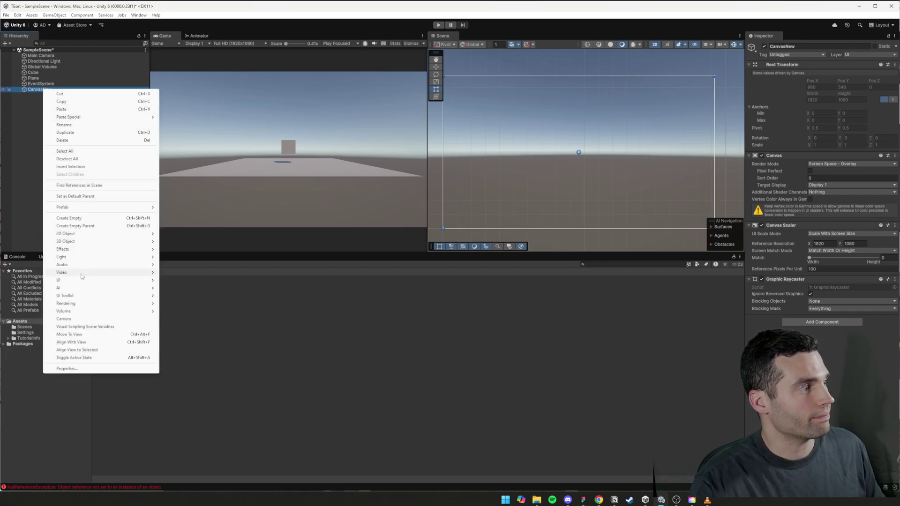
mouse_move(133, 281)
left_click(177, 280)
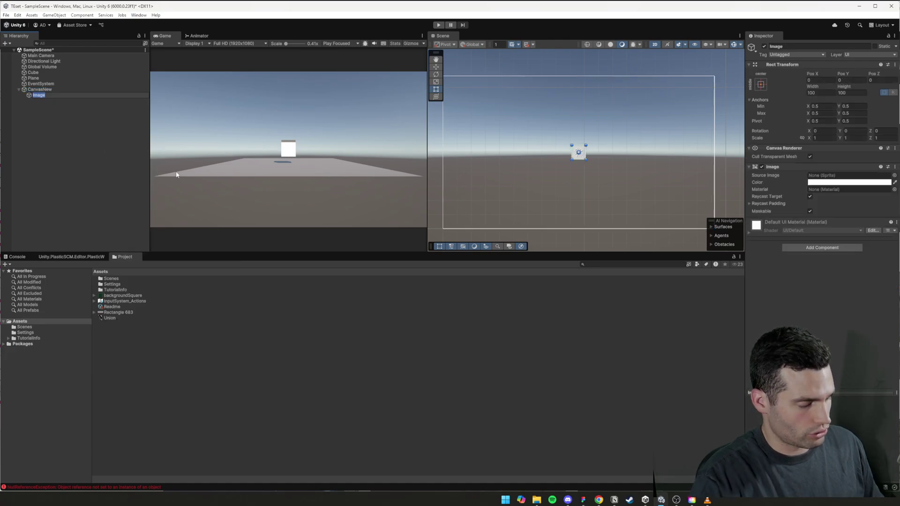
type("BackgroundHealth")
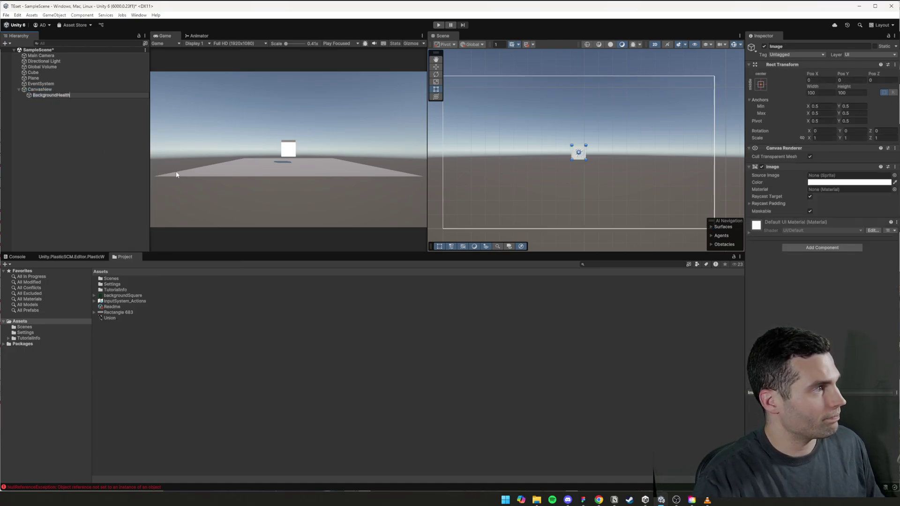
key("Return")
Change the Union texture's sprite mode to Single and apply it.
left_click_drag(109, 318, 825, 174)
left_click(108, 317)
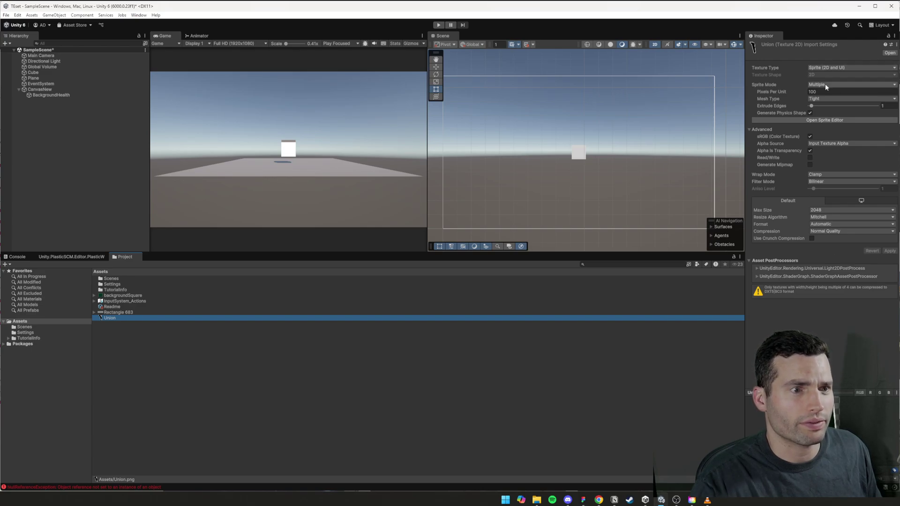
left_click(826, 86)
left_click(826, 93)
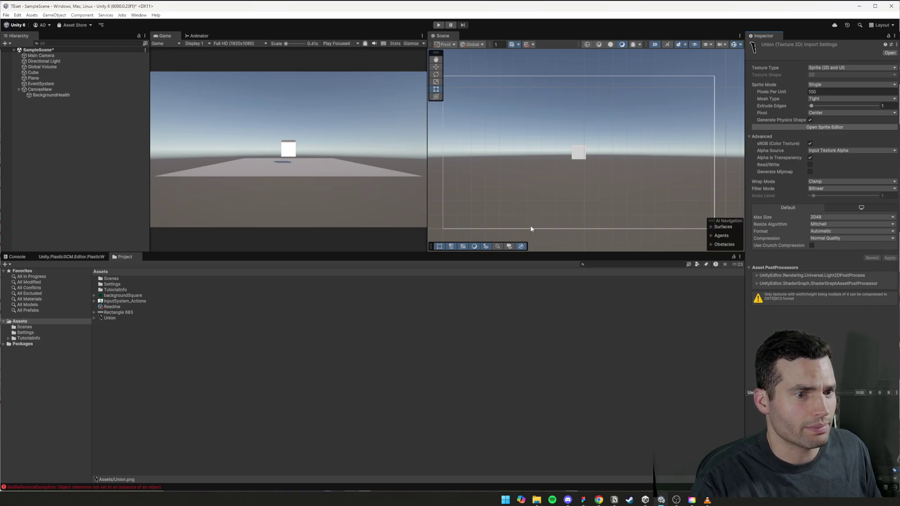
Assign the Union sprite as BackgroundHealth's source image and set the image to its native size.
left_click(108, 319)
left_click(50, 94)
left_click_drag(110, 318, 833, 182)
left_click(850, 238)
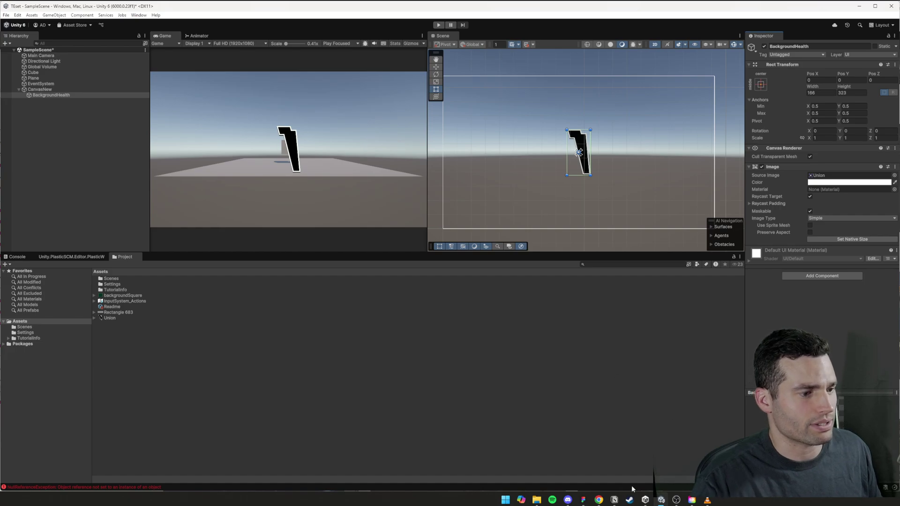
Move the BackgroundHealth image to the canvas's lower-right corner, at about X 831, Y -343.
left_click(583, 500)
key("alt+Tab")
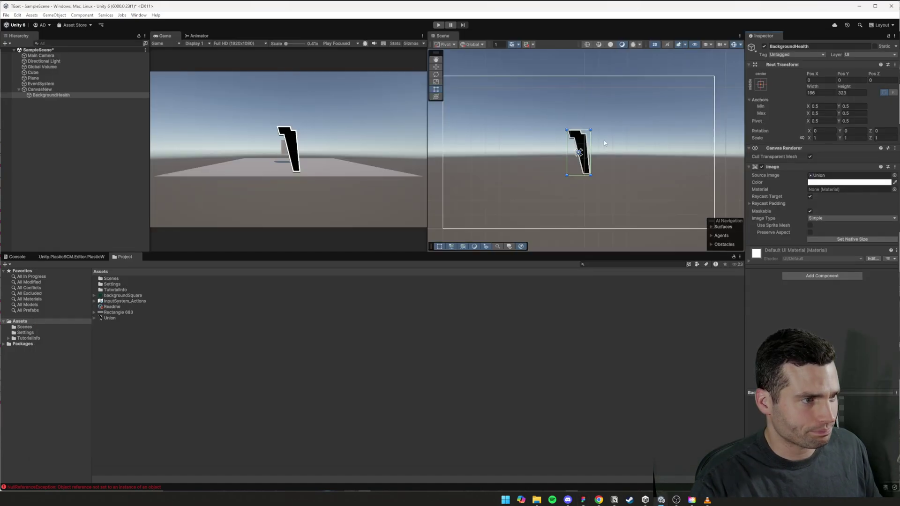
left_click_drag(592, 139, 701, 187)
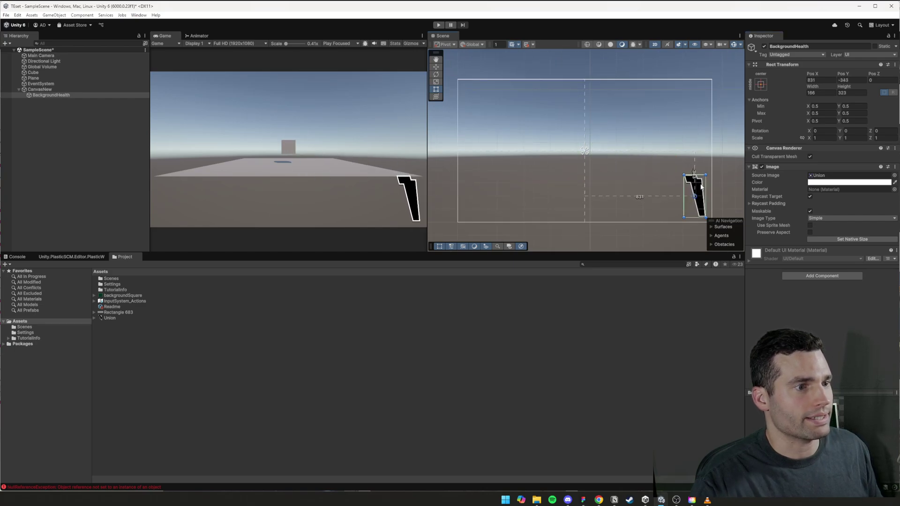
Wrap BackgroundHealth in a new empty parent object under CanvasNew and name the parent Health.
right_click(60, 95)
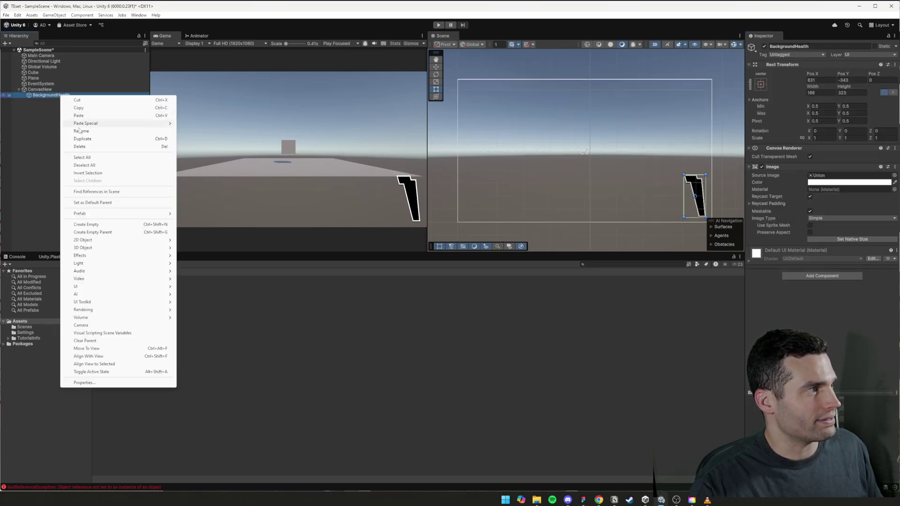
left_click(110, 233)
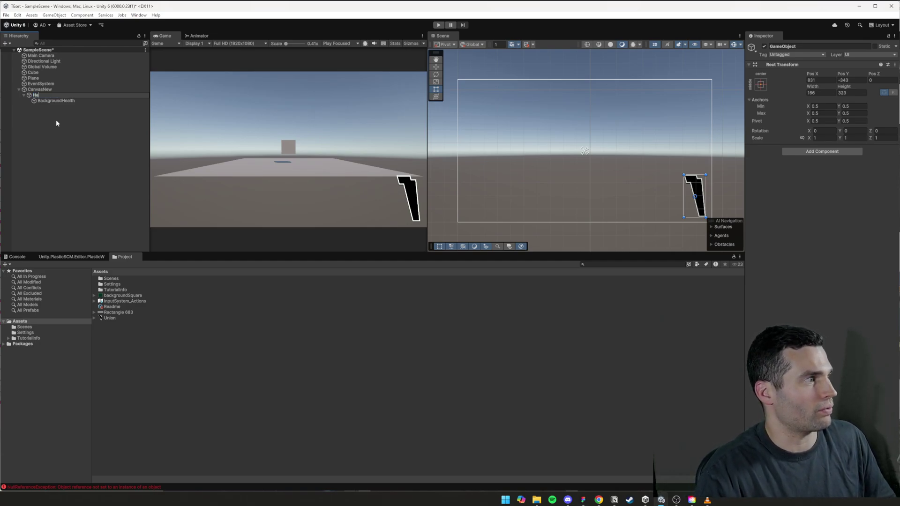
type("alth")
key("Return")
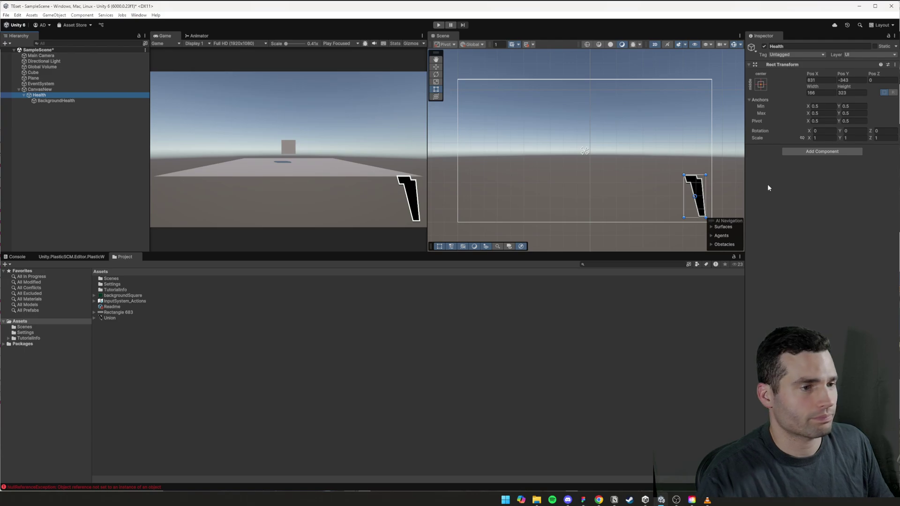
Compare the BackgroundHealth shape in the scene with the green health fill of the original Figma design, then return to Unity.
scroll(703, 180, "up", 2)
scroll(704, 180, "up", 5)
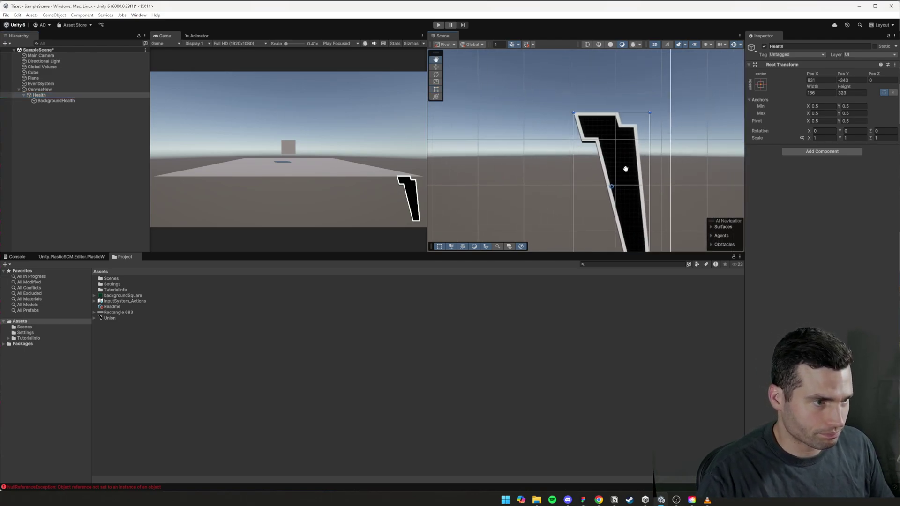
scroll(595, 133, "down", 1)
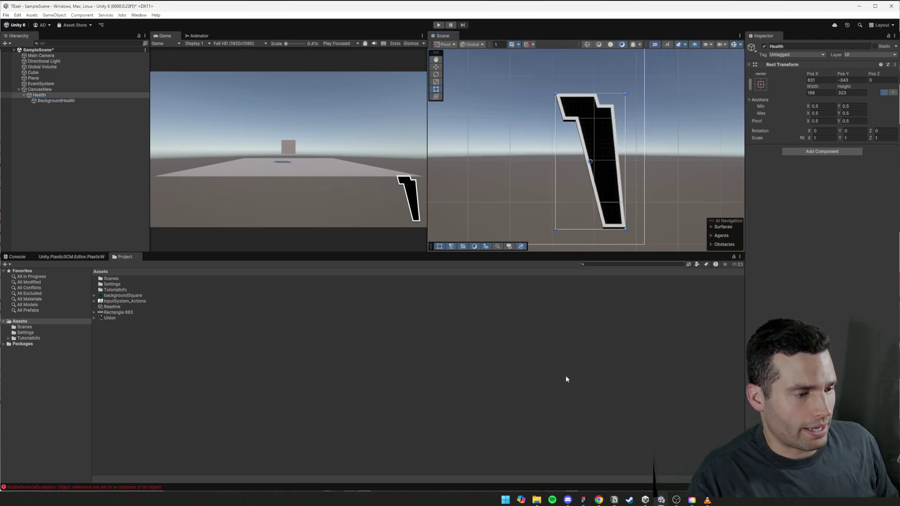
left_click(582, 500)
left_click(491, 260)
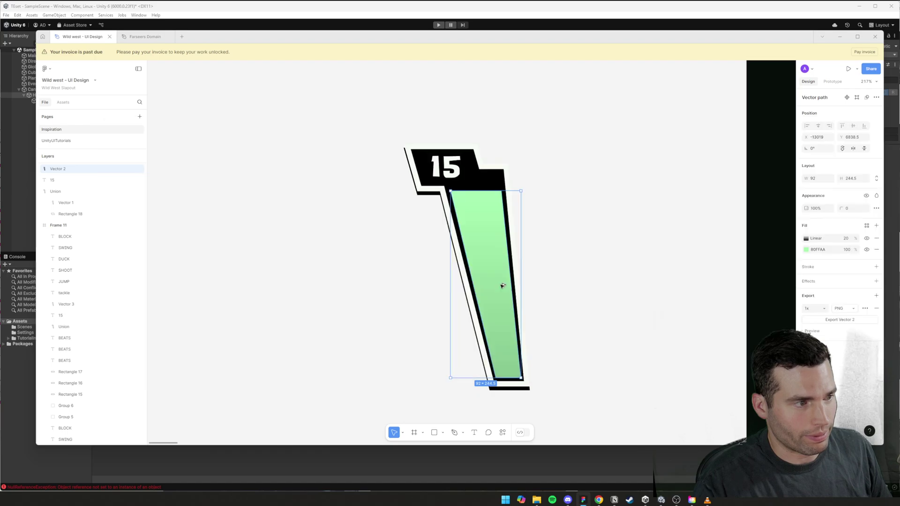
key("alt+Tab")
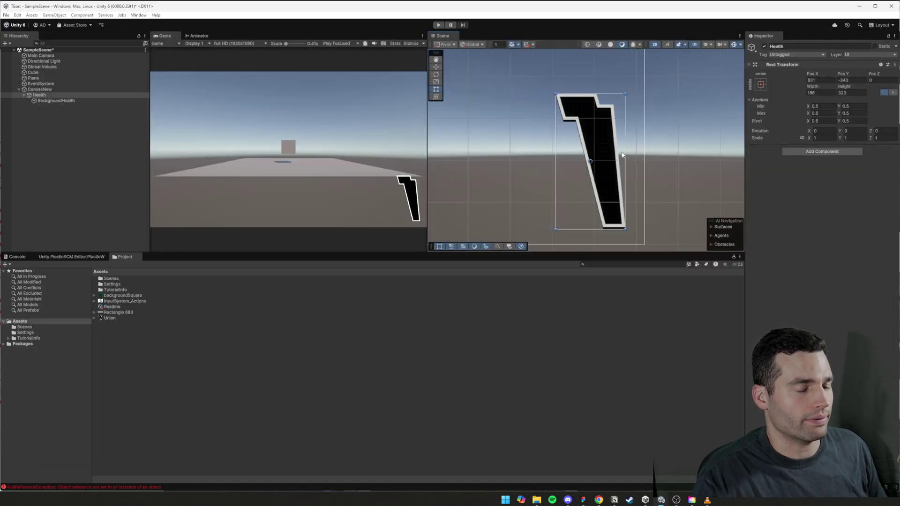
mouse_move(632, 133)
middle_mouse_down()
mouse_move(640, 155)
mouse_move(643, 142)
middle_mouse_up()
scroll(644, 141, "up", 3)
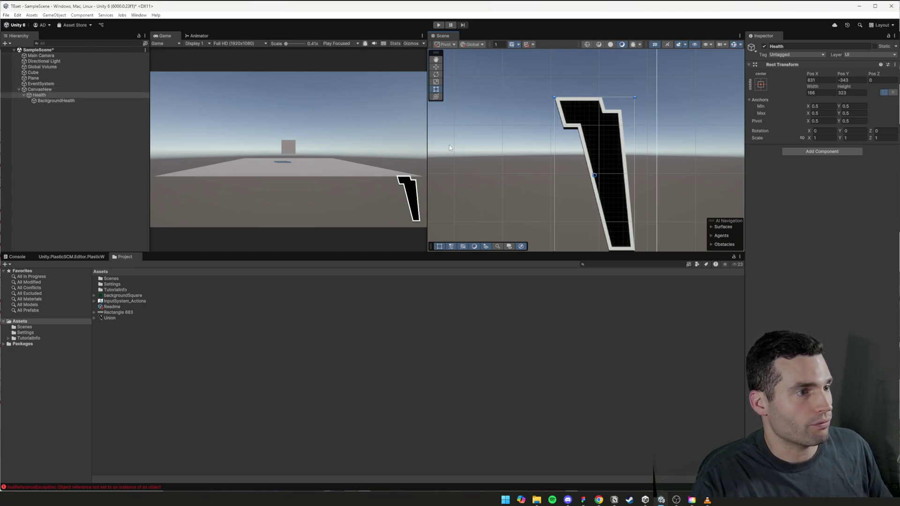
left_click(825, 152)
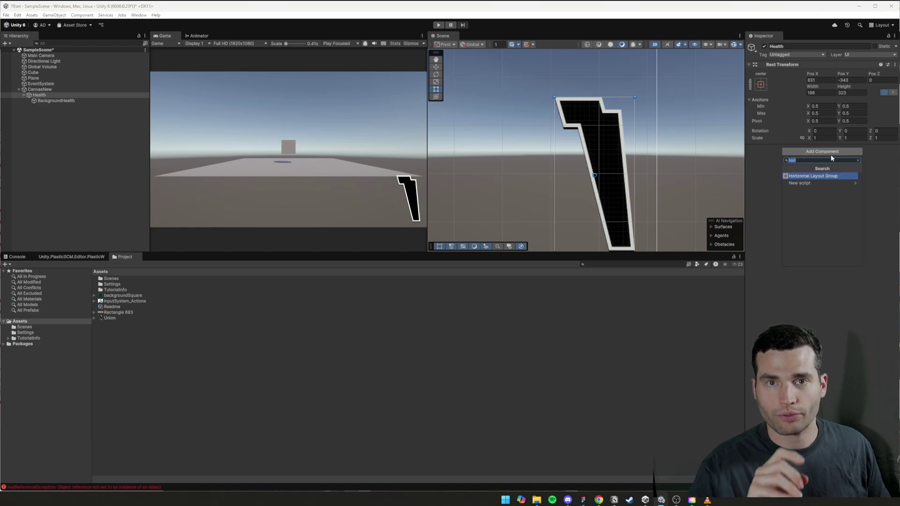
type("health")
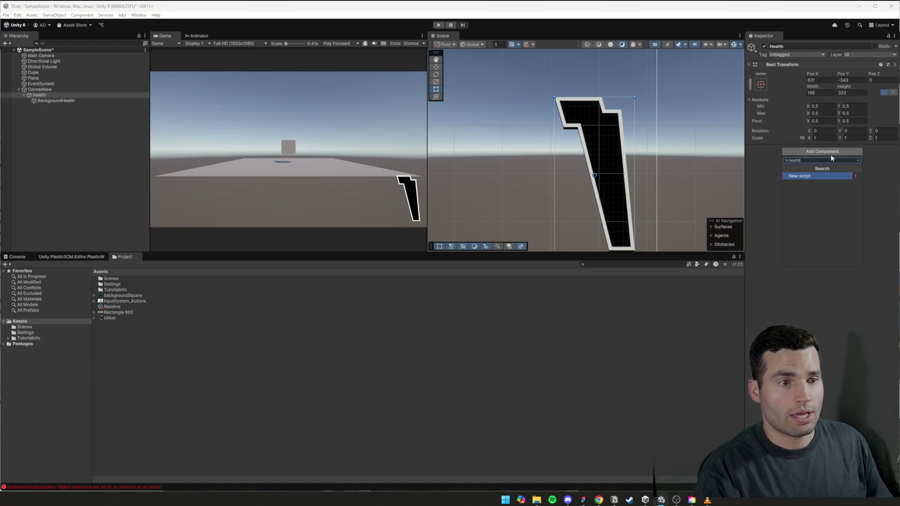
key("BackSpace")
key("BackSpace")
key("BackSpace")
key("BackSpace")
key("BackSpace")
key("BackSpace")
type("slider")
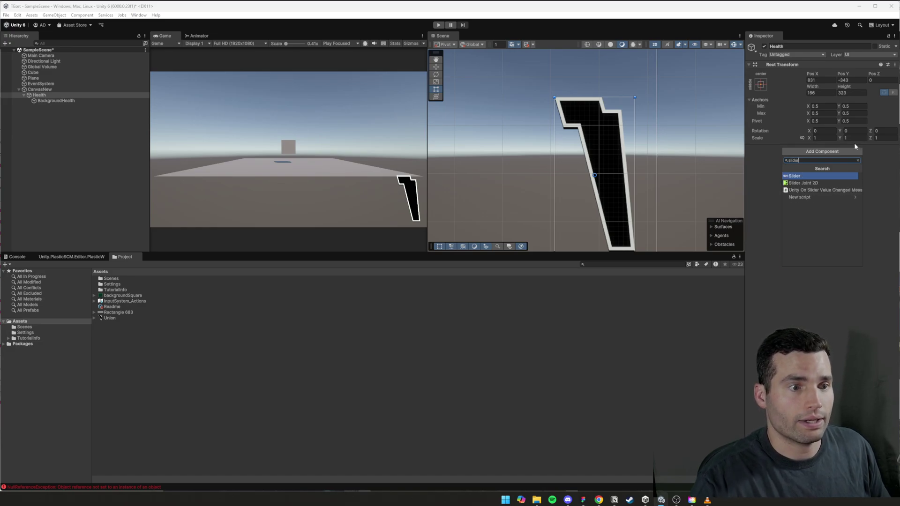
left_click(794, 176)
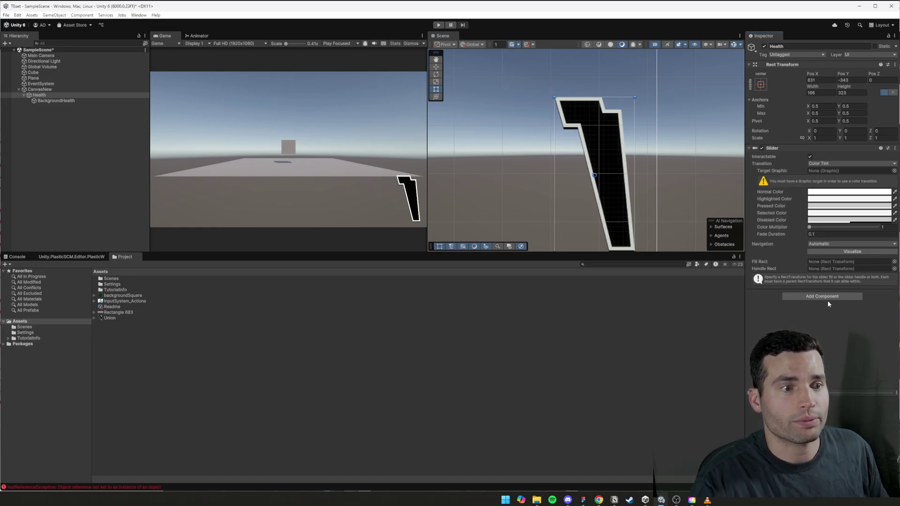
right_click(875, 149)
left_click(850, 169)
left_click(48, 104)
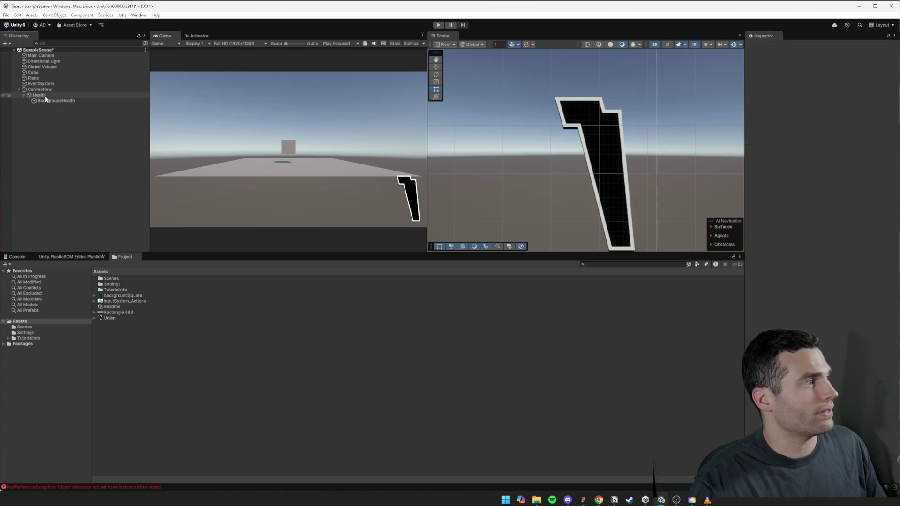
Add a UI Slider as a child of the Health object and name it HealthSlider.
right_click(42, 96)
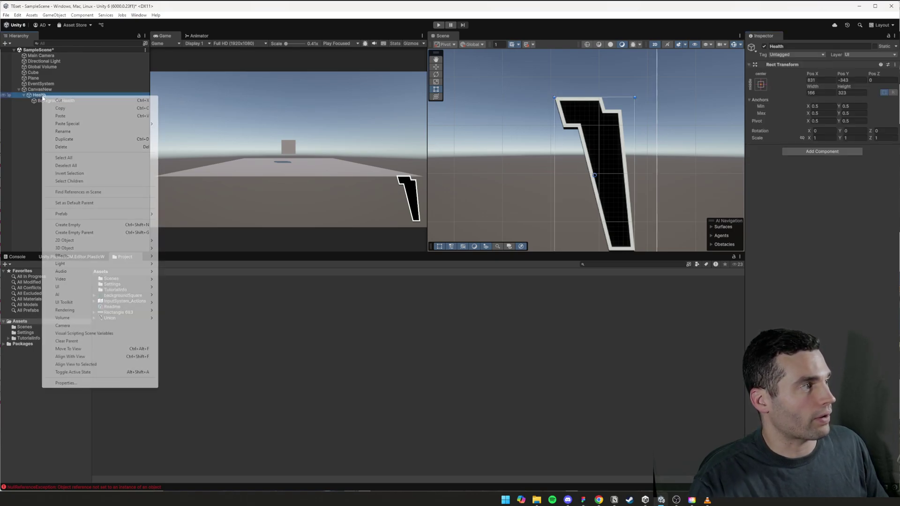
mouse_move(86, 292)
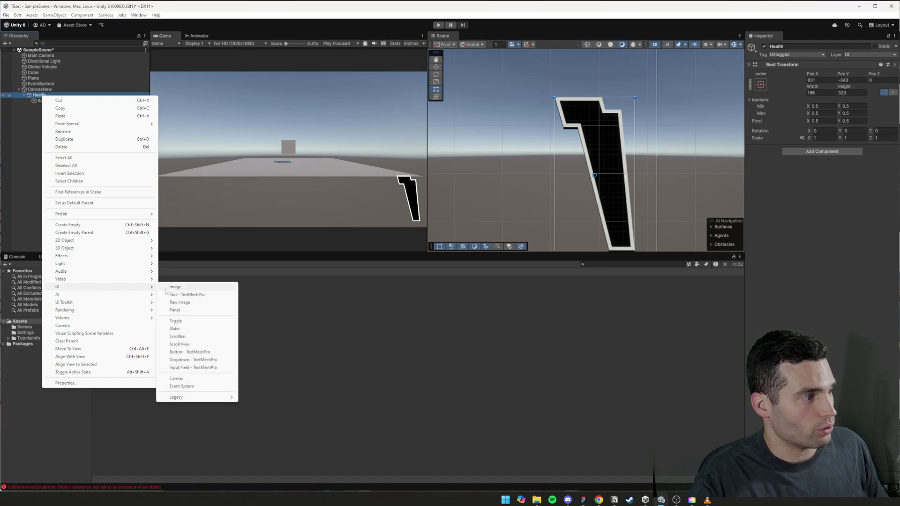
left_click(197, 329)
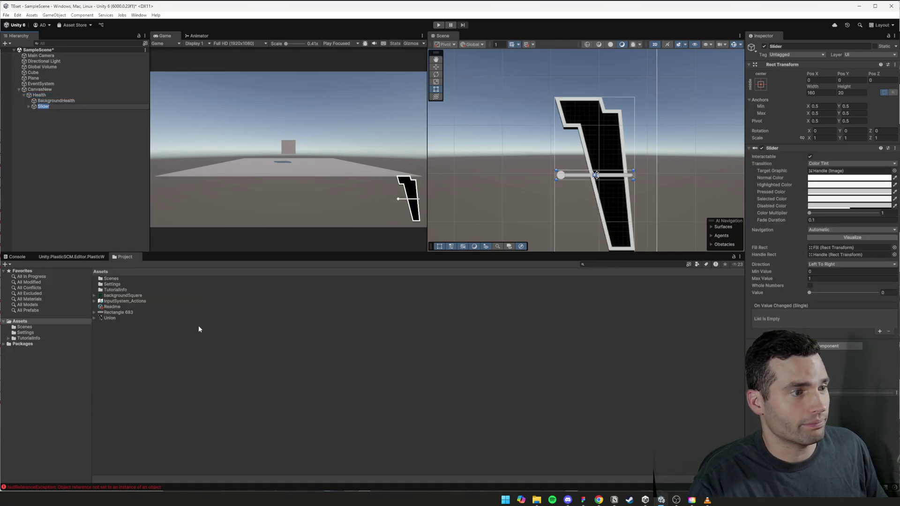
scroll(587, 180, "up", 5)
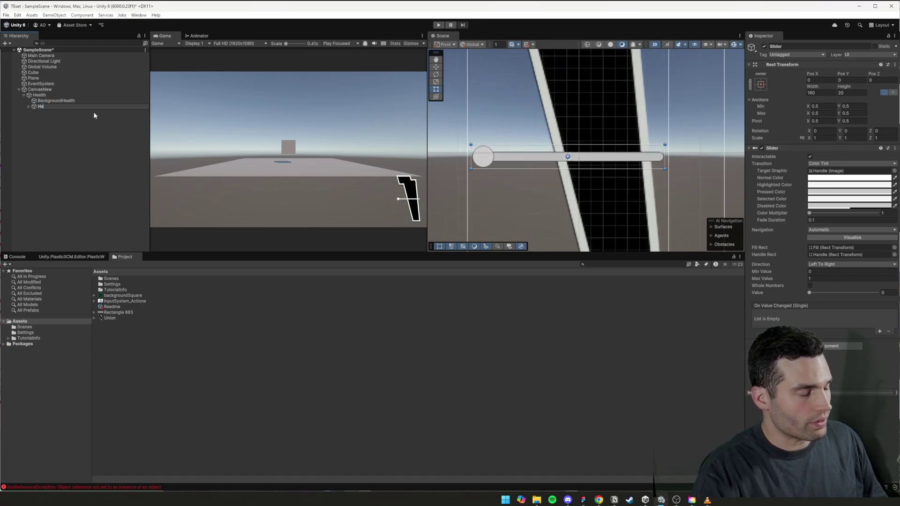
type("er")
key("Return")
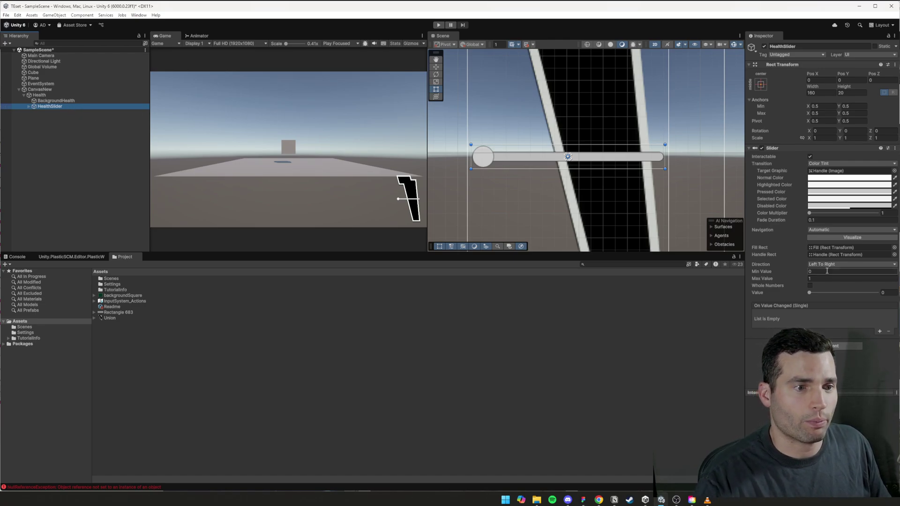
Try out HealthSlider's value range, set its maximum value to 15 and restrict it to whole numbers.
left_click_drag(808, 294, 883, 294)
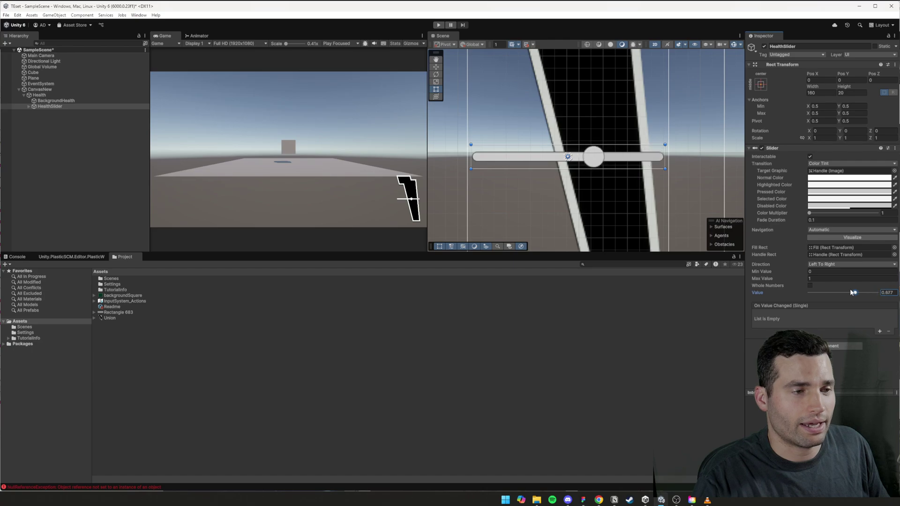
left_click_drag(849, 292, 799, 291)
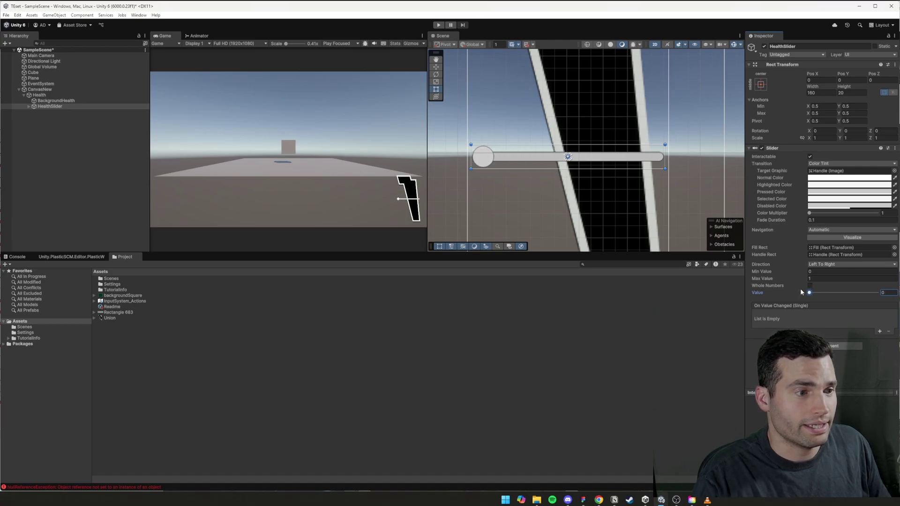
left_click(815, 278)
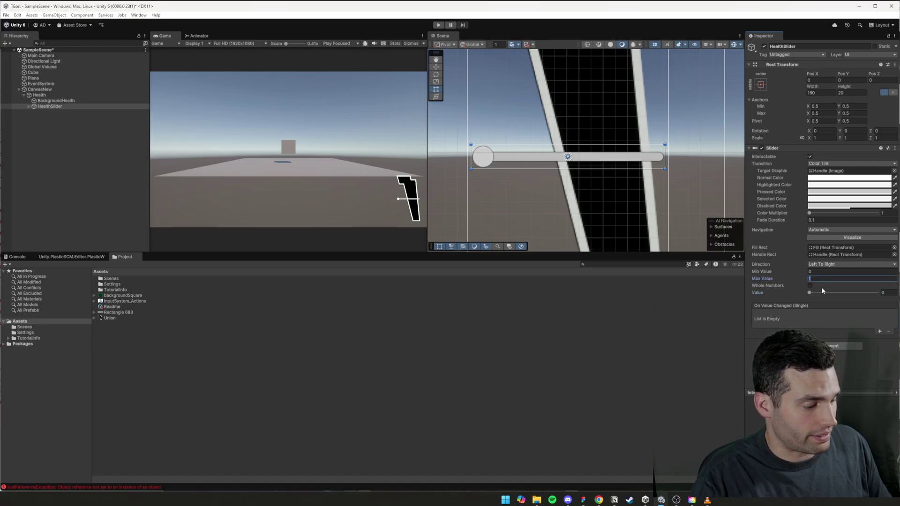
type("15")
left_click(817, 272)
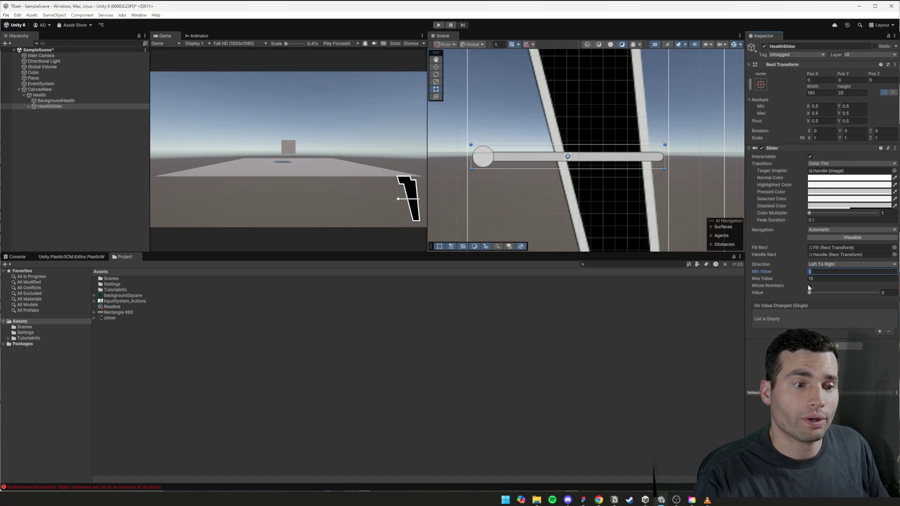
left_click(809, 285)
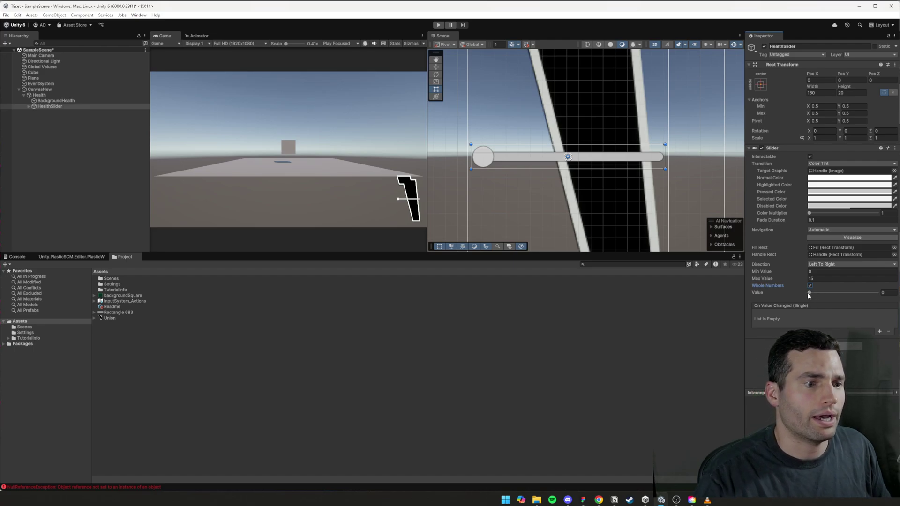
left_click(810, 293)
mouse_move(811, 294)
left_mouse_down()
mouse_move(877, 293)
mouse_move(807, 294)
left_mouse_up()
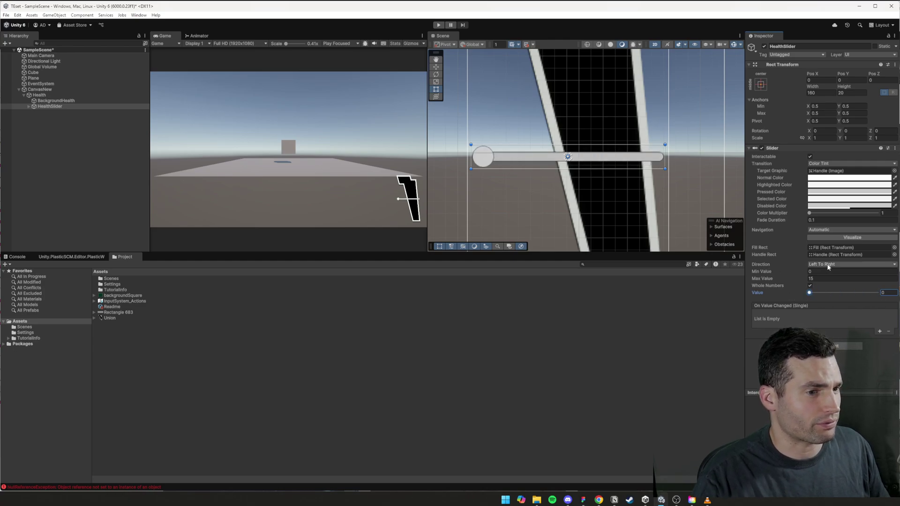
Set HealthSlider's direction to Bottom To Top and its value to the full 15.
left_click(838, 264)
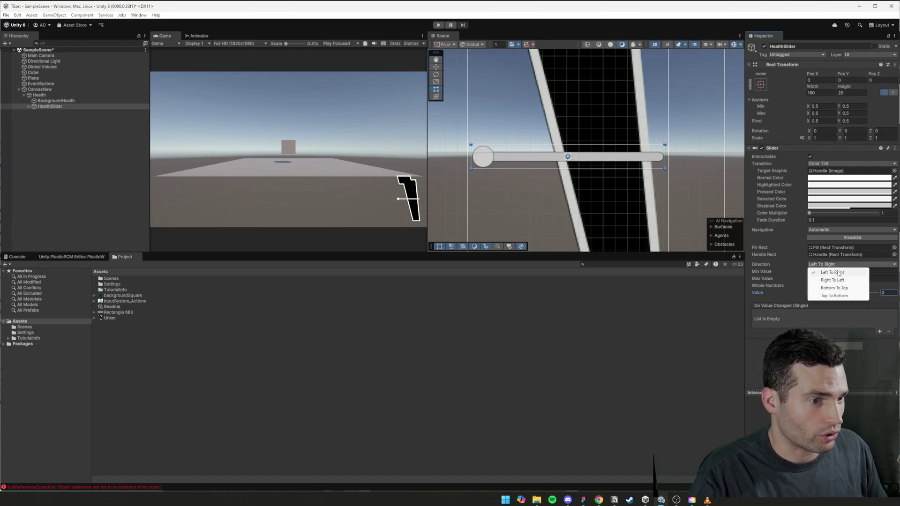
left_click(833, 293)
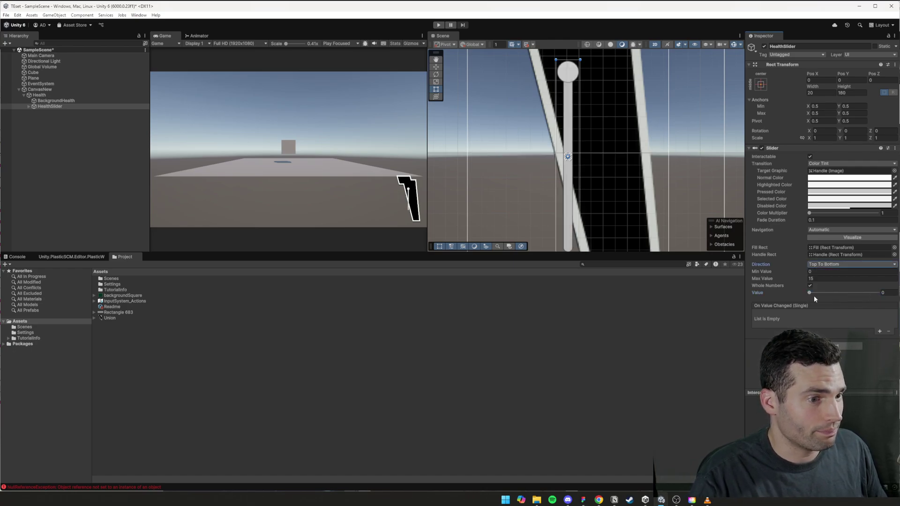
left_click_drag(809, 293, 878, 293)
left_click(829, 265)
left_click(825, 289)
scroll(643, 184, "down", 3)
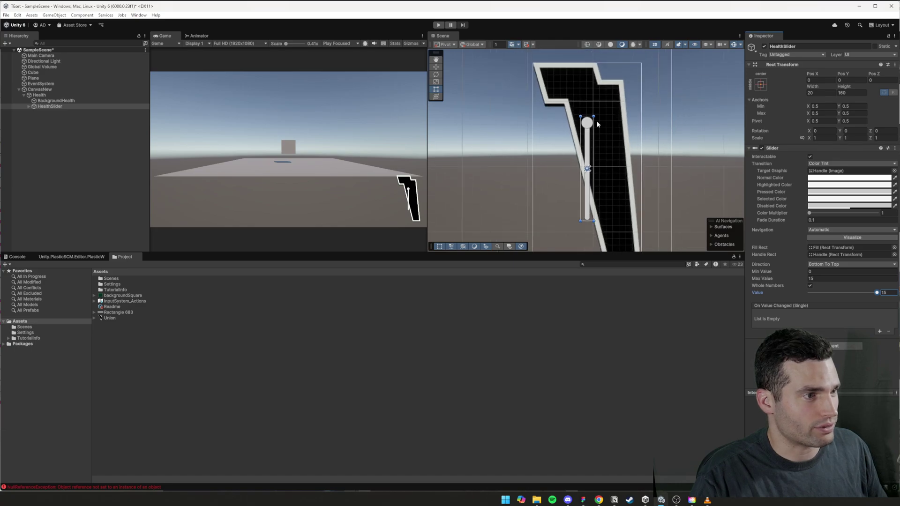
left_click_drag(876, 293, 807, 294)
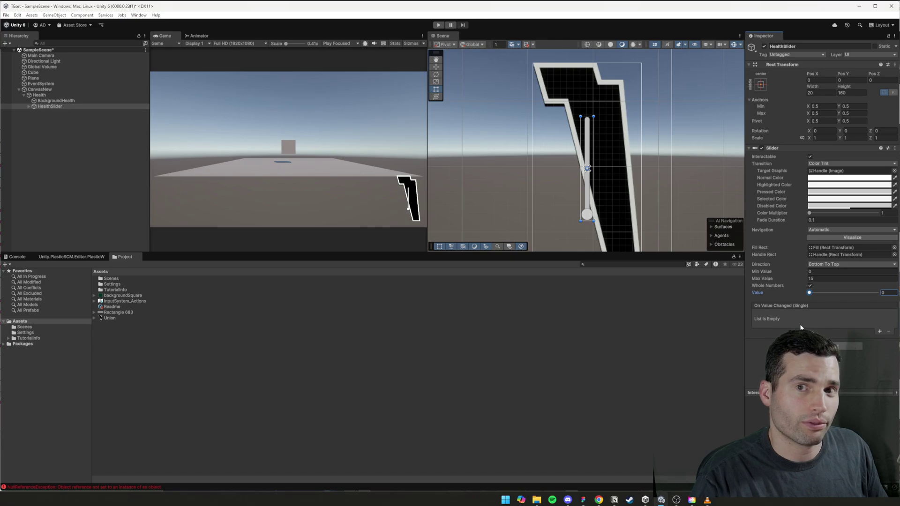
left_click_drag(809, 293, 878, 293)
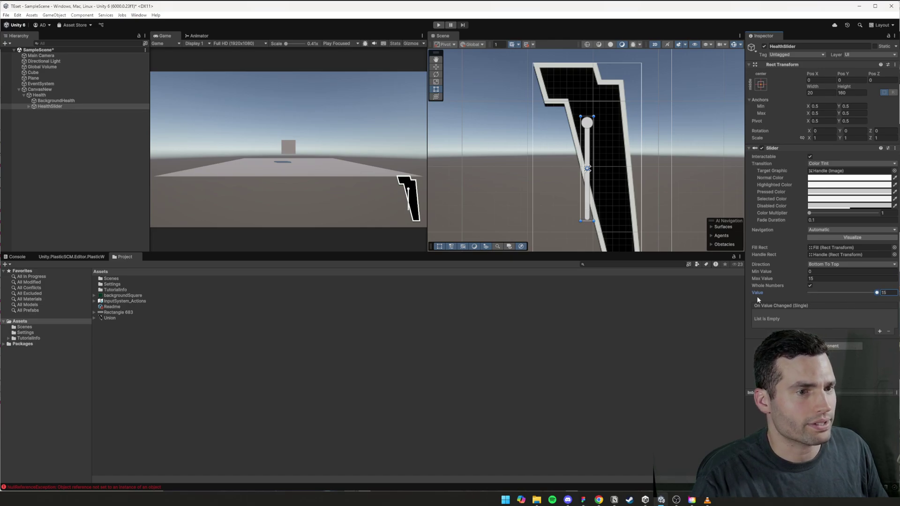
Expand HealthSlider's child objects, deactivate its Background object and reselect HealthSlider.
left_click(47, 106)
left_click(29, 107)
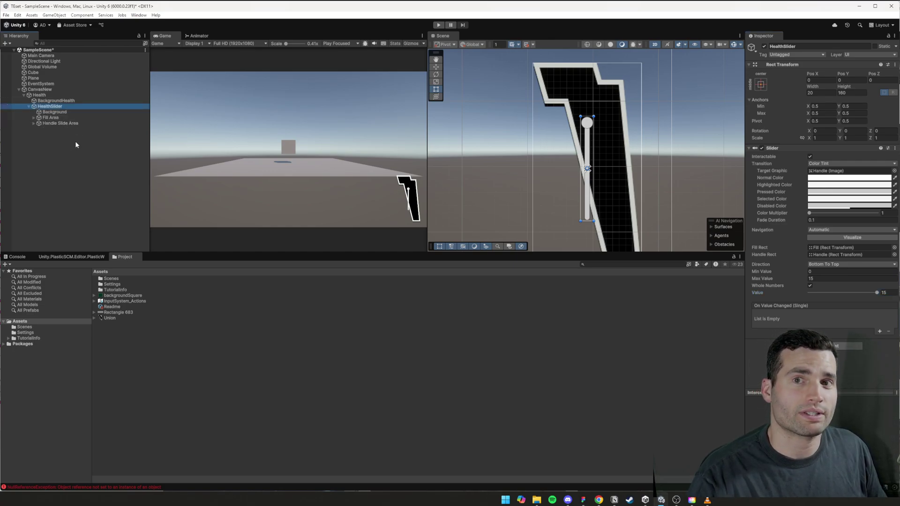
left_click(56, 112)
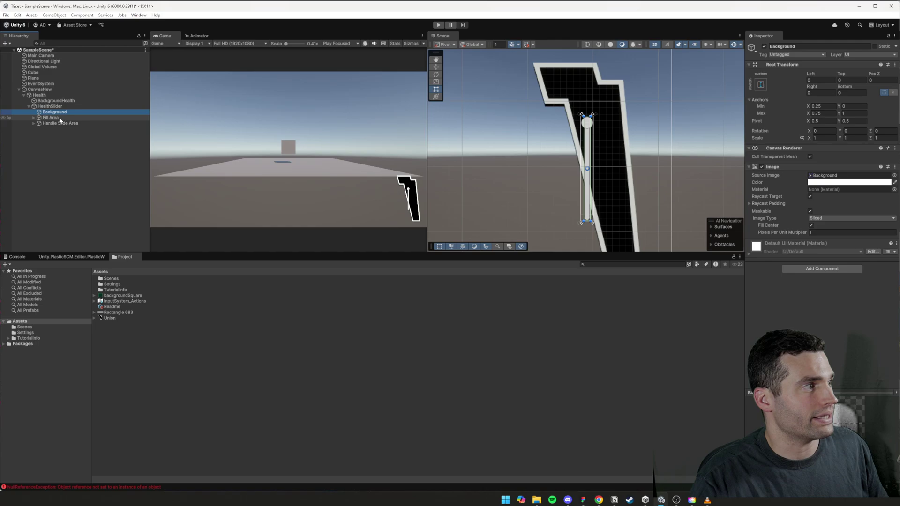
left_click(59, 118)
left_click(56, 112)
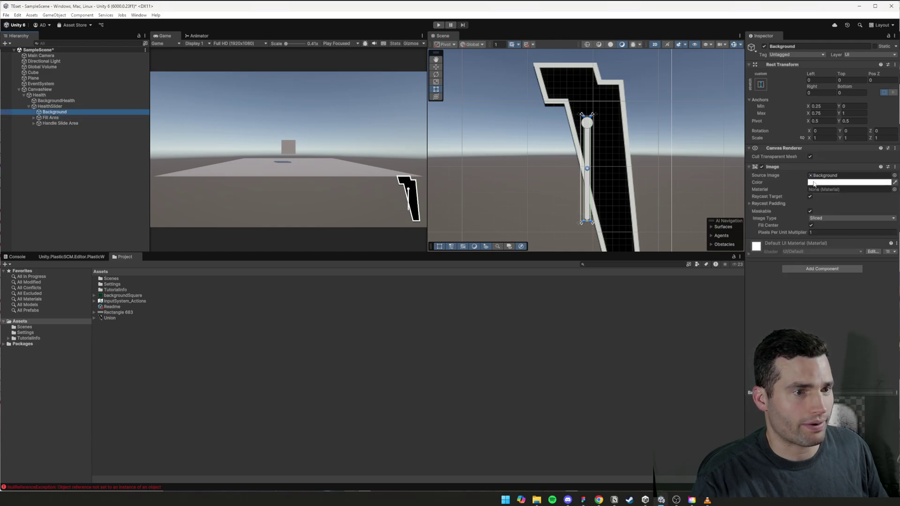
left_click(812, 182)
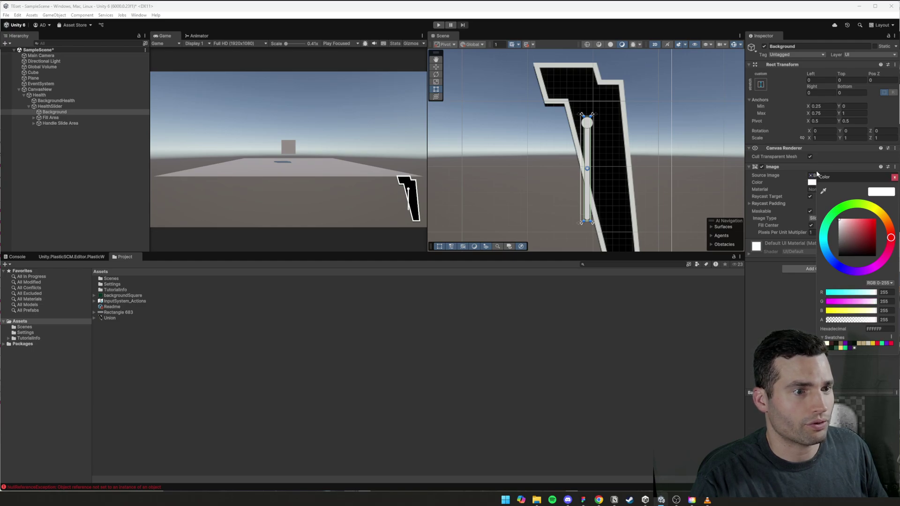
left_click(800, 172)
left_click(761, 167)
left_click(761, 167)
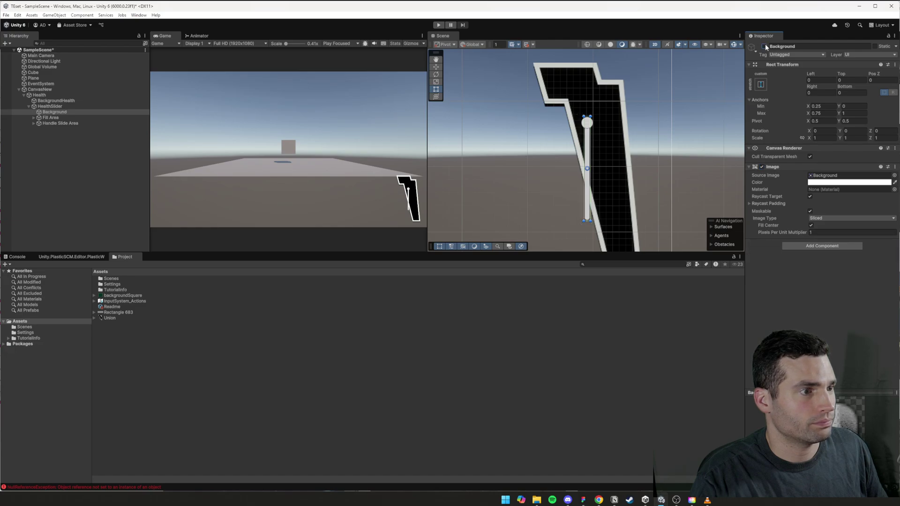
left_click(70, 106)
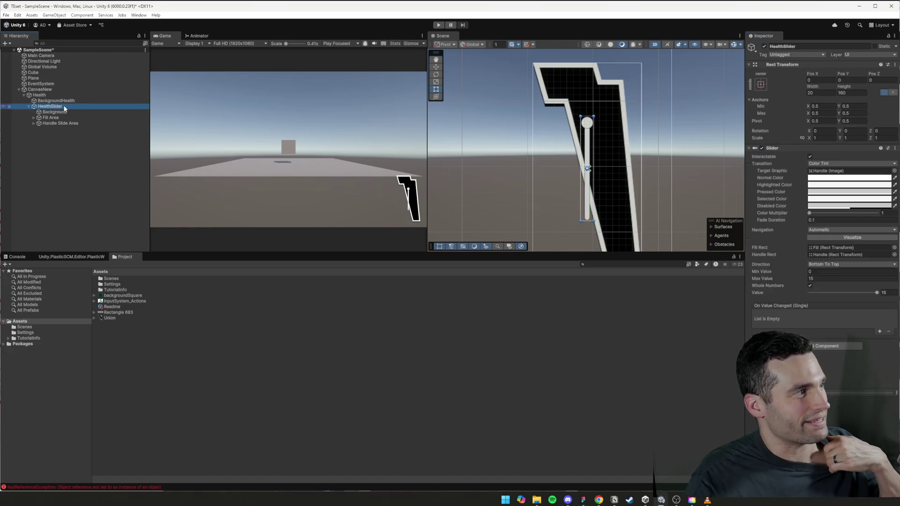
Lower HealthSlider's value to 10 and toggle its Background object off and on to compare the slider with and without it.
left_click_drag(874, 294, 859, 294)
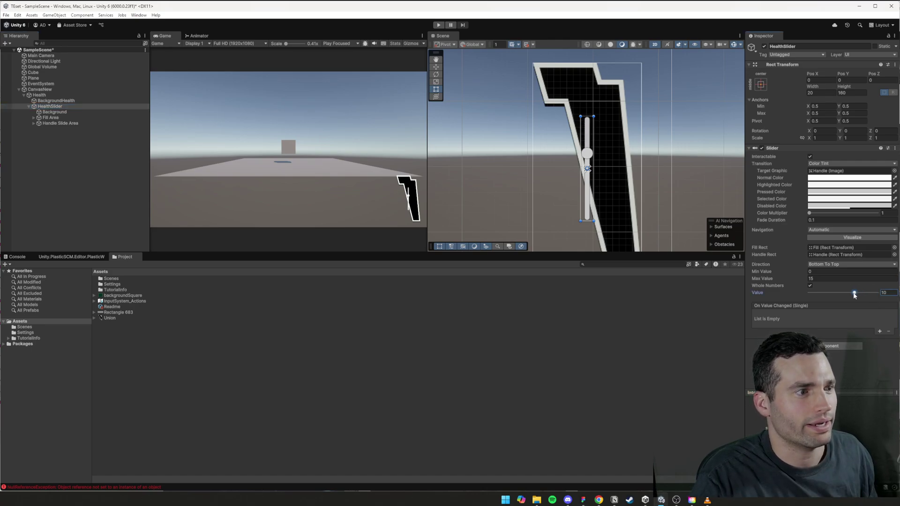
left_click(56, 112)
left_click(765, 47)
left_click(764, 48)
left_click(764, 47)
left_click(764, 47)
left_click(765, 47)
left_click(765, 47)
left_click(765, 47)
left_click(765, 48)
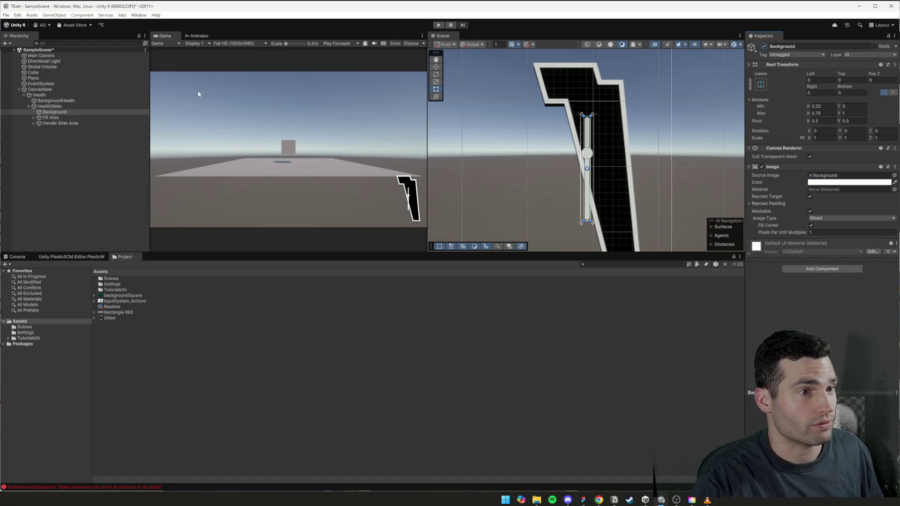
left_click(764, 46)
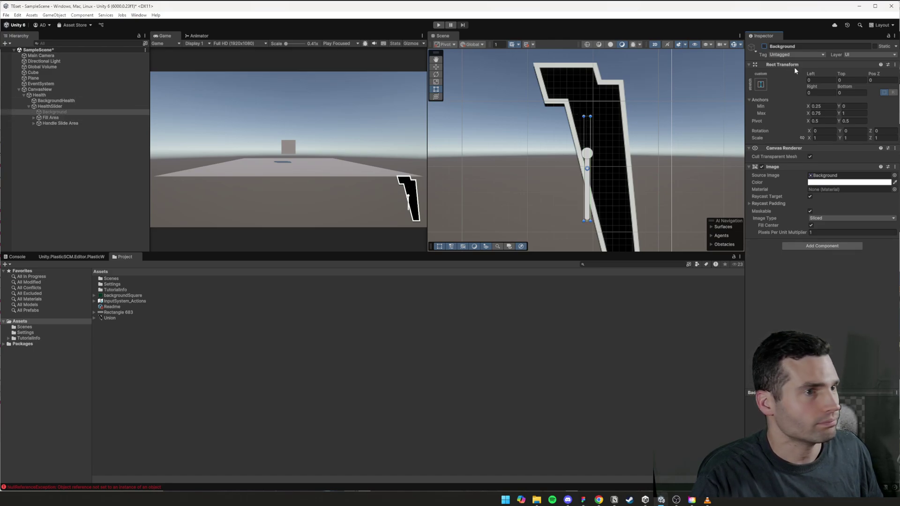
left_click(764, 46)
Expand Fill Area under HealthSlider and set the Fill image's color to red FF3737.
left_click(40, 118)
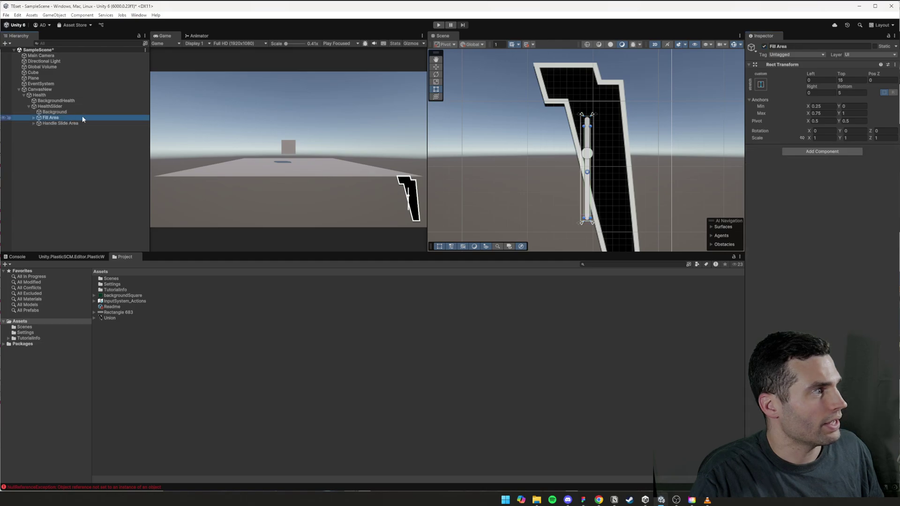
left_click(46, 124)
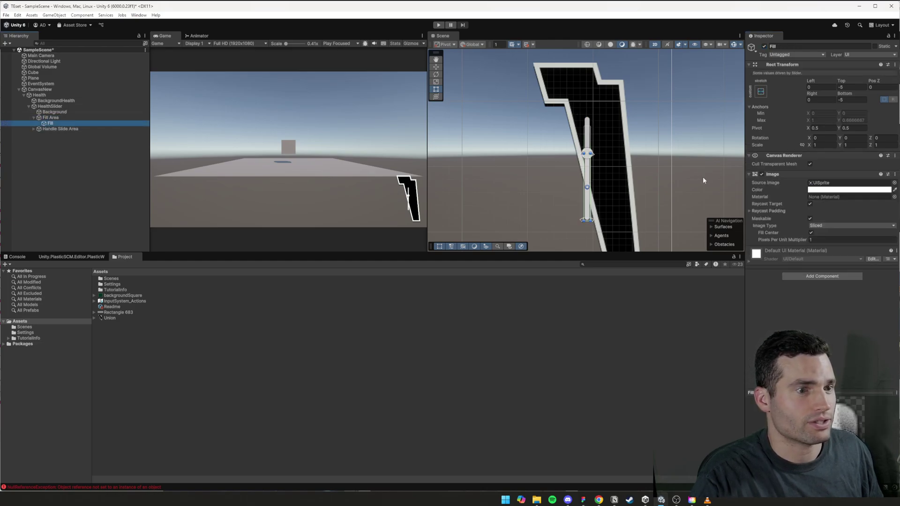
left_click(824, 190)
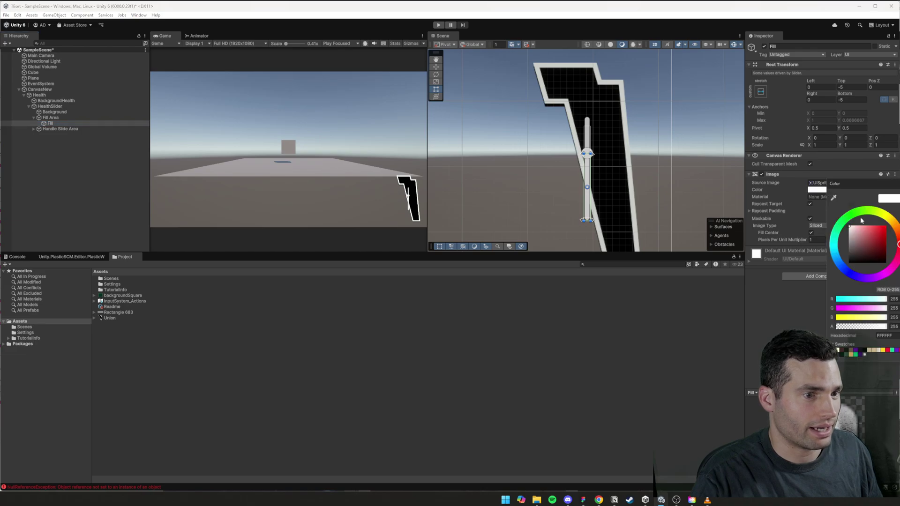
mouse_move(863, 223)
left_mouse_down()
mouse_move(878, 238)
mouse_move(878, 229)
left_mouse_up()
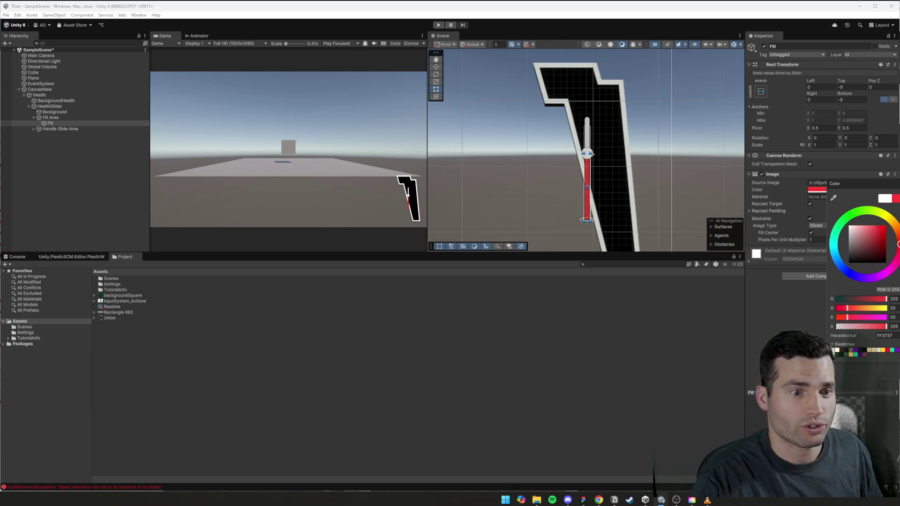
Try HealthSlider's value at 9 and delete its Handle Slide Area object.
left_click(50, 106)
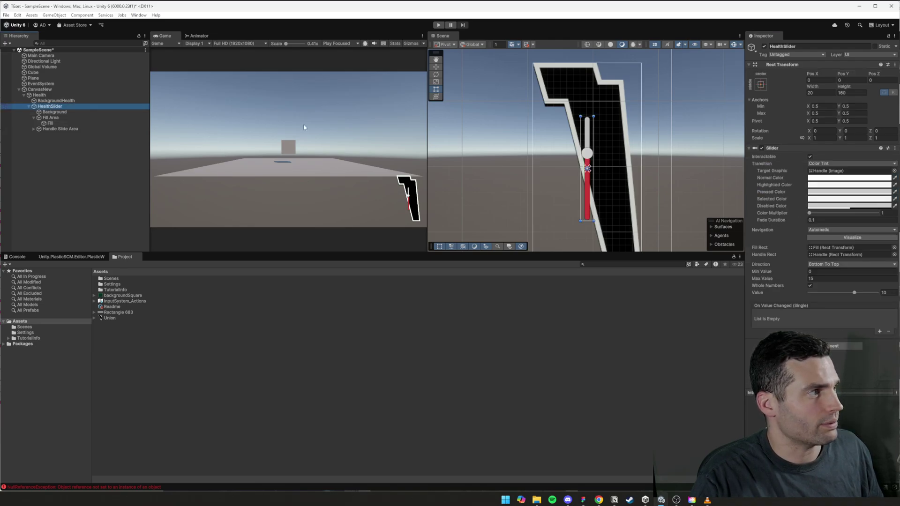
mouse_move(855, 292)
left_mouse_down()
mouse_move(845, 293)
mouse_move(877, 293)
mouse_move(830, 293)
mouse_move(880, 293)
mouse_move(814, 293)
mouse_move(879, 292)
mouse_move(858, 294)
left_mouse_up()
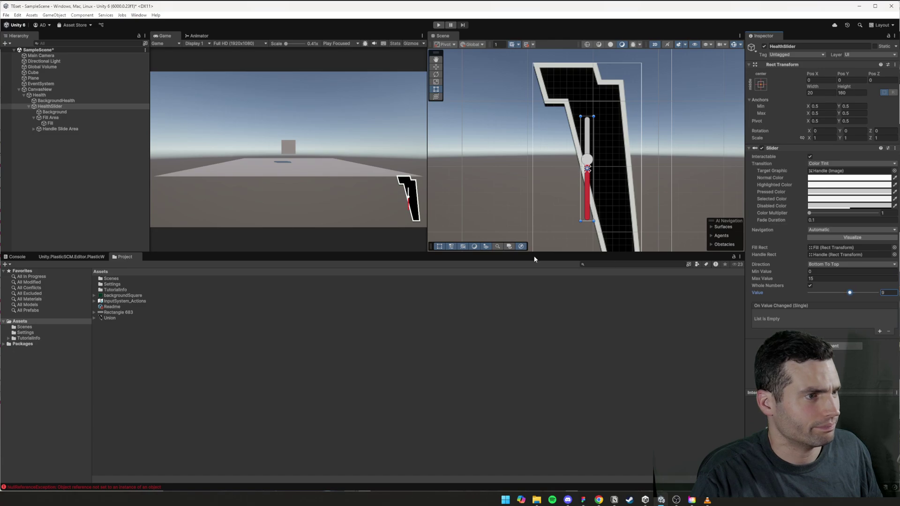
left_click(58, 128)
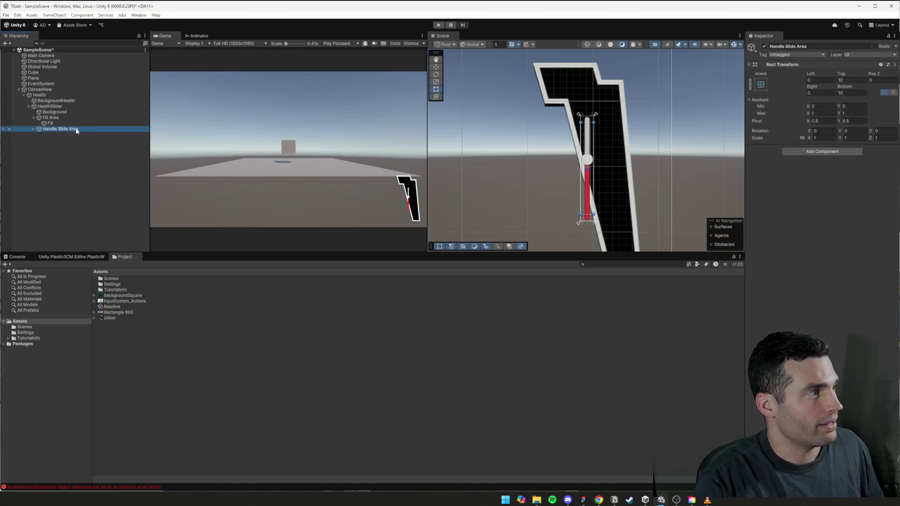
key("Delete")
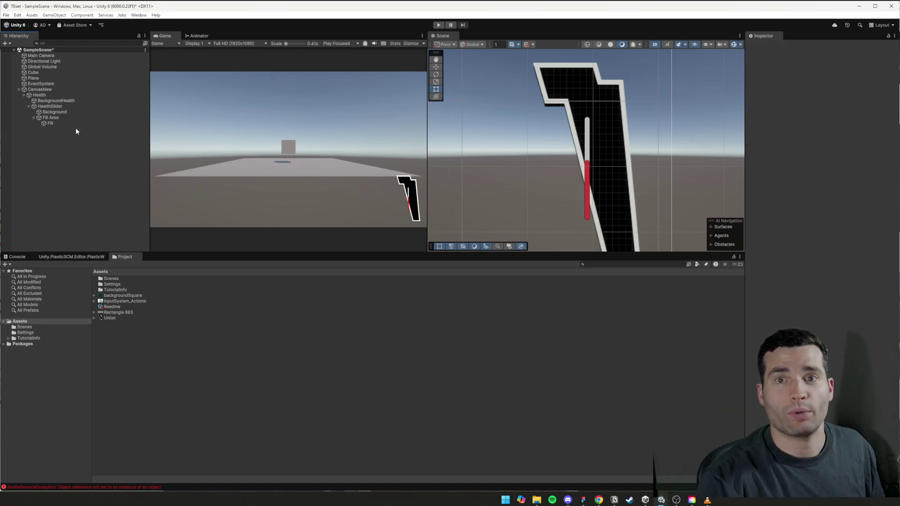
Resize HealthSlider to about 116 by 263 so it spans the lower section of the BackgroundHealth shape.
left_click(56, 101)
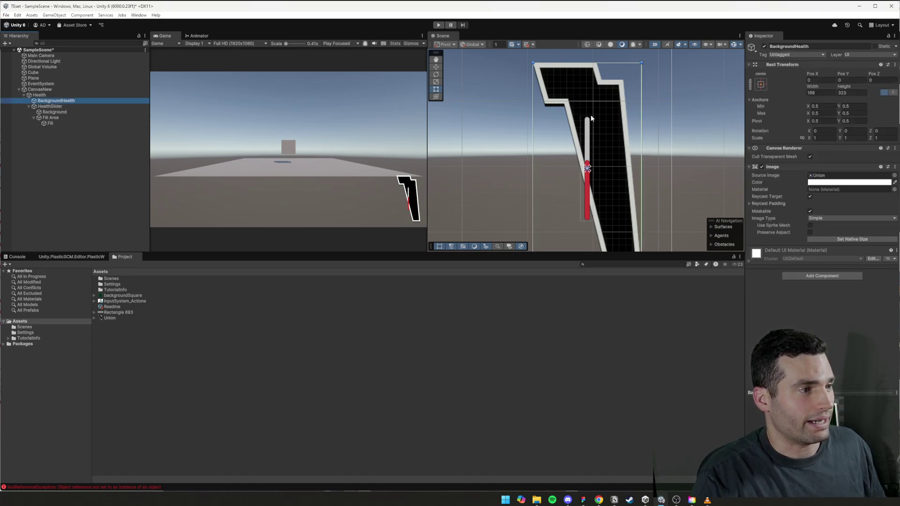
key("f")
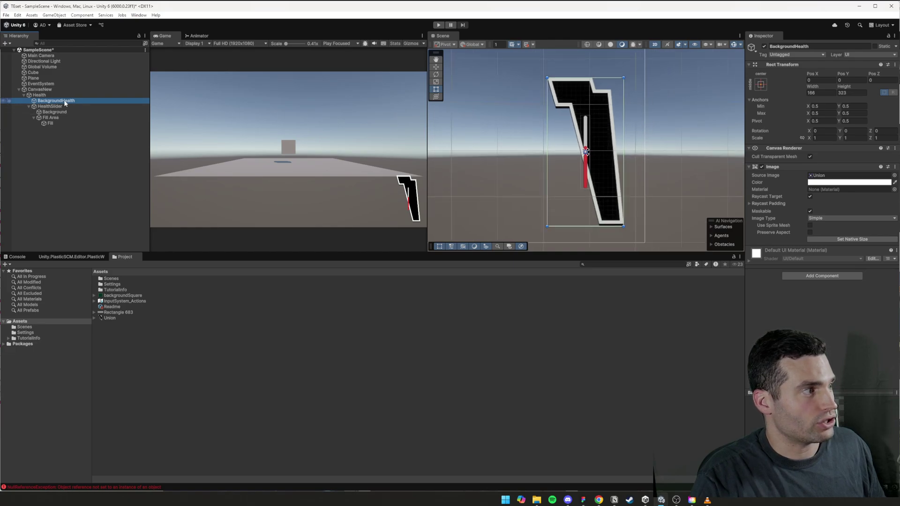
left_click(50, 106)
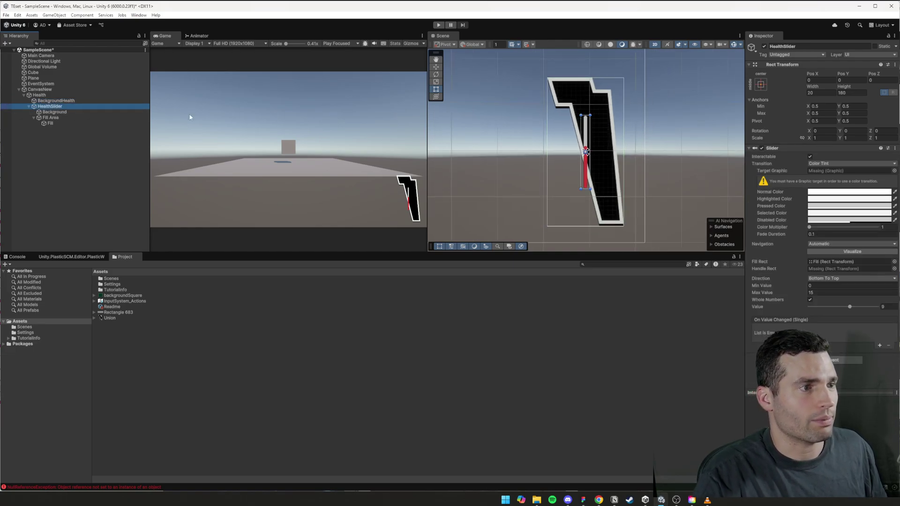
middle_click_drag(606, 121, 595, 136)
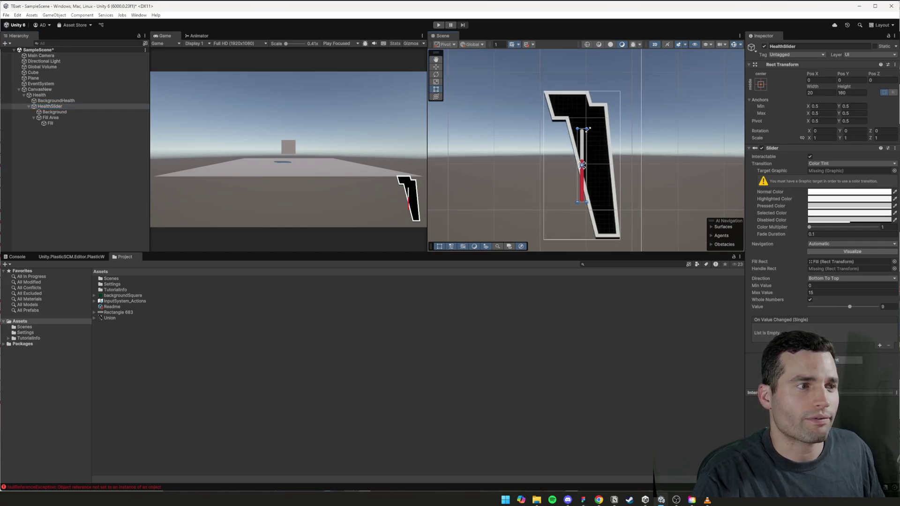
mouse_move(588, 129)
left_mouse_down()
mouse_move(620, 118)
mouse_move(565, 130)
left_mouse_up()
left_click_drag(612, 202, 610, 240)
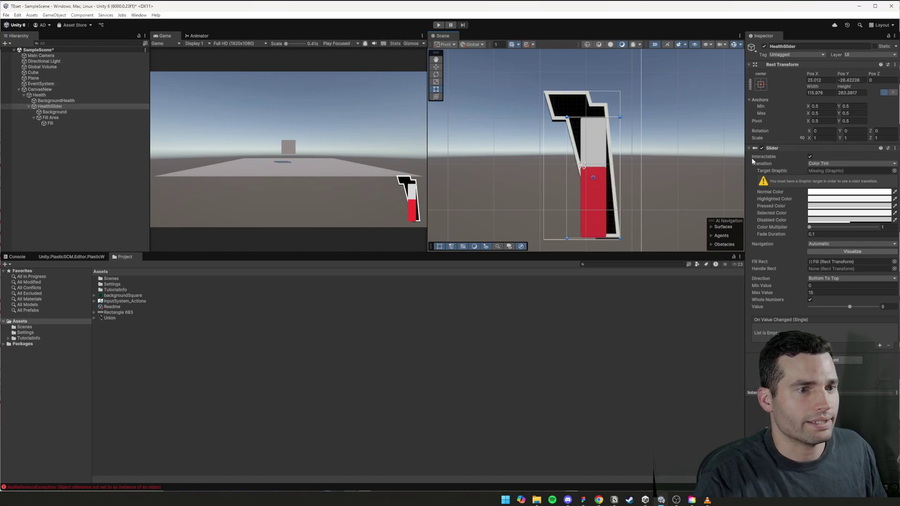
Clear the source image of HealthSlider's Background and check its top corners against the health bar outline.
left_click(54, 112)
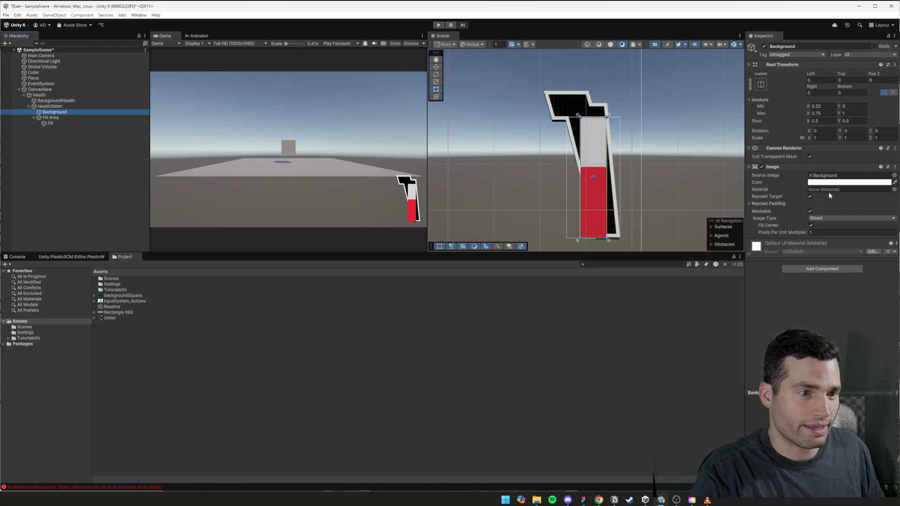
left_click(840, 175)
key("Delete")
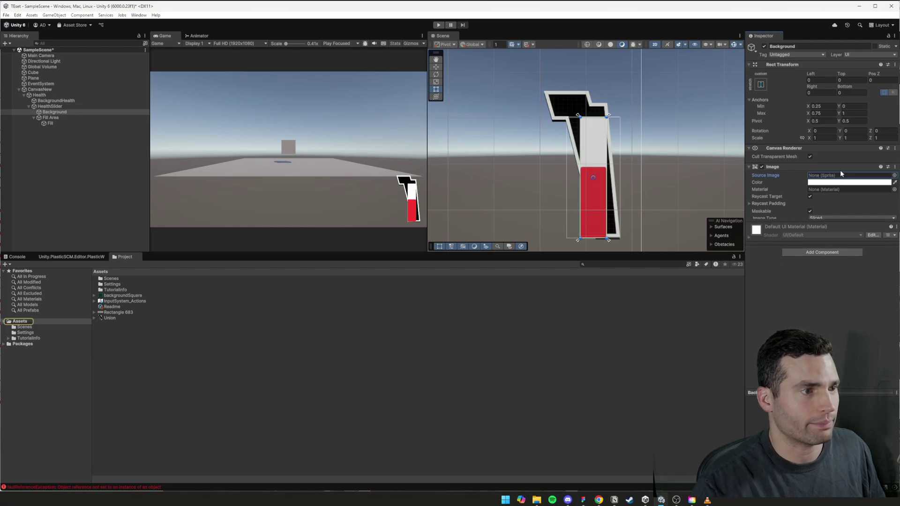
scroll(609, 115, "up", 5)
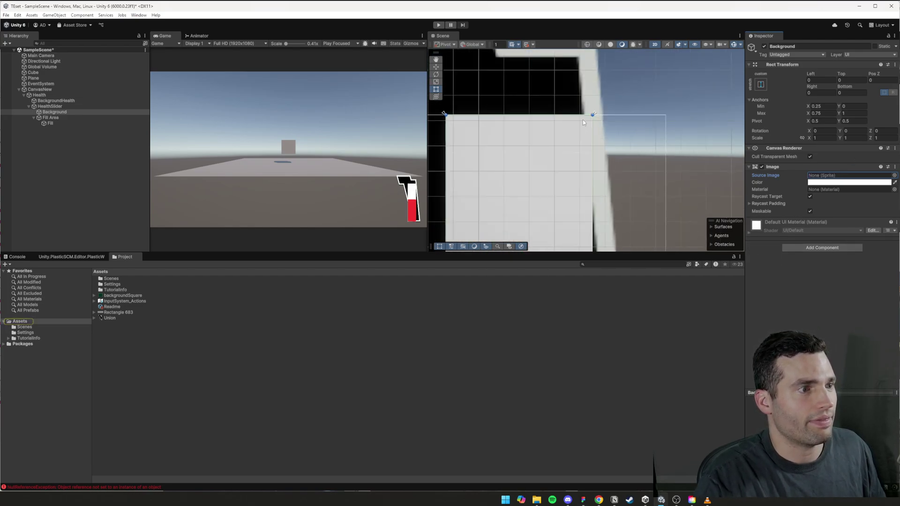
scroll(586, 121, "up", 1)
scroll(573, 115, "down", 8)
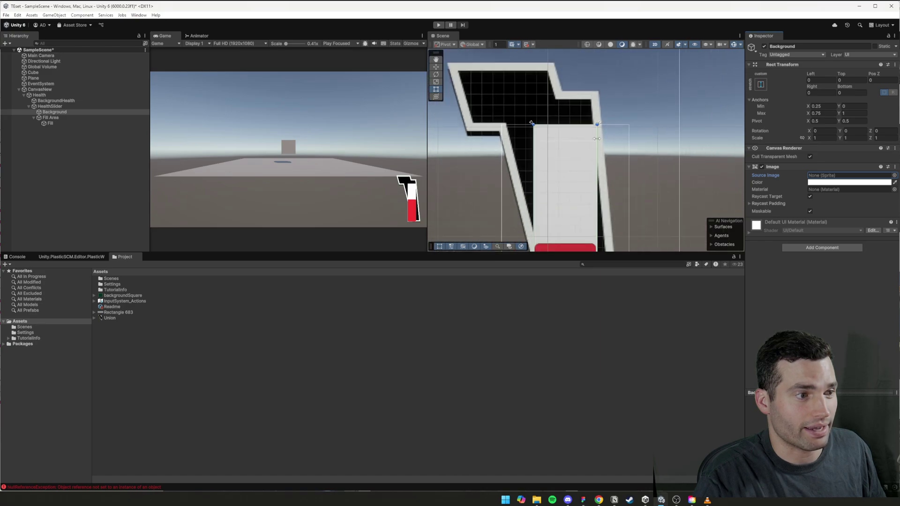
scroll(595, 141, "down", 1)
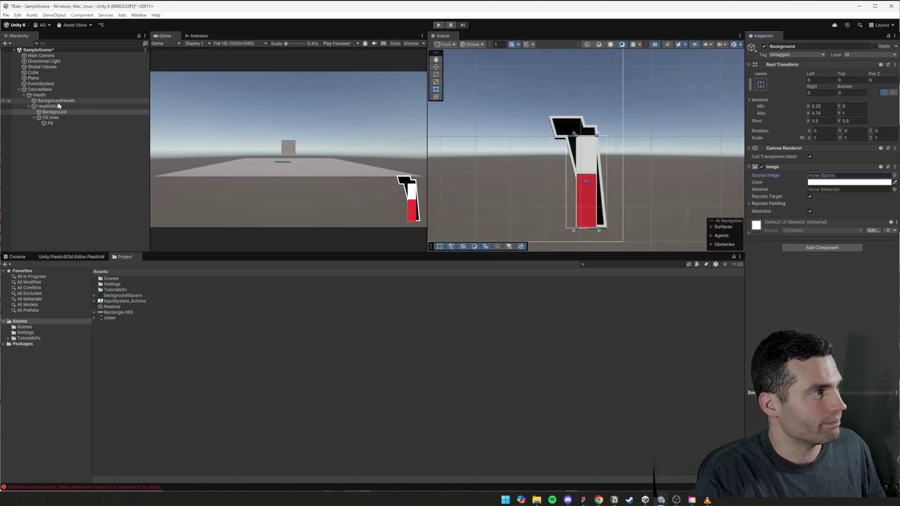
Clear the source image of the Fill object so it has no sprite.
left_click(55, 117)
left_click(53, 122)
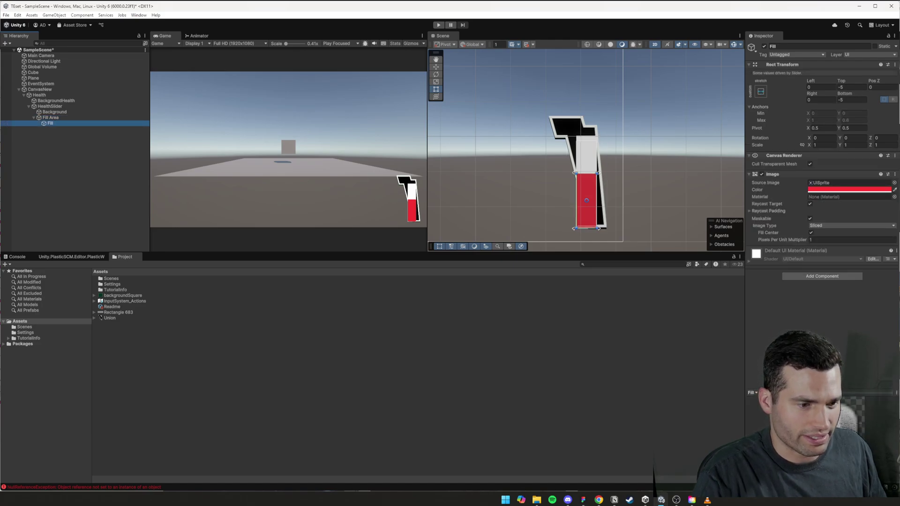
left_click(839, 186)
key("Delete")
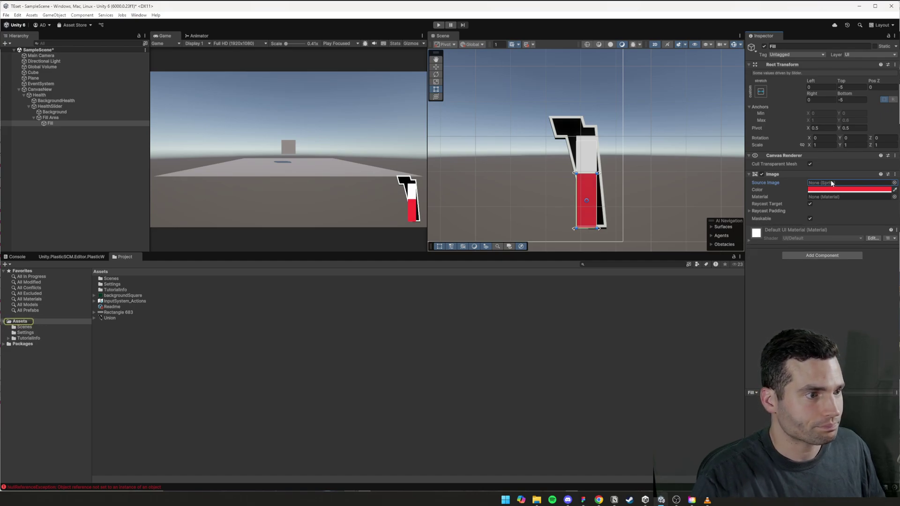
Set HealthSlider's value to 15 and reposition it over the health bar shape at about X 36, Y -30.
left_click(49, 106)
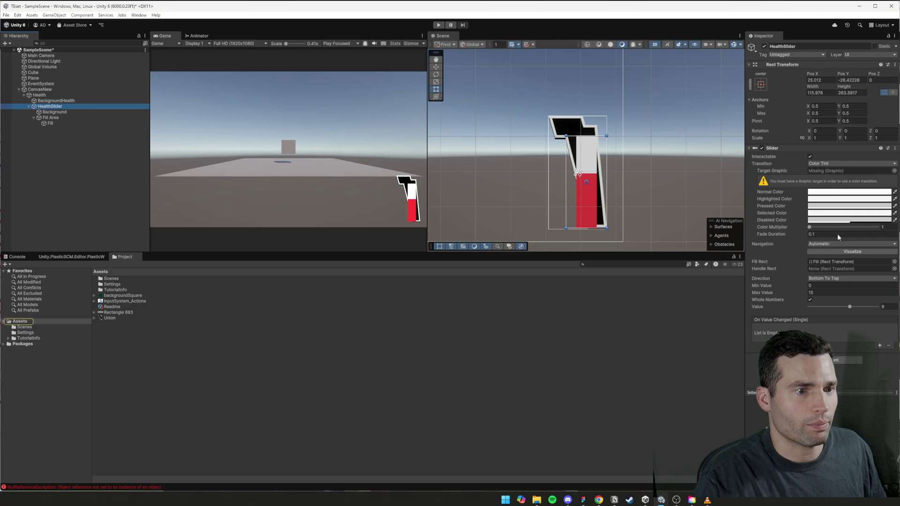
left_click_drag(849, 306, 883, 308)
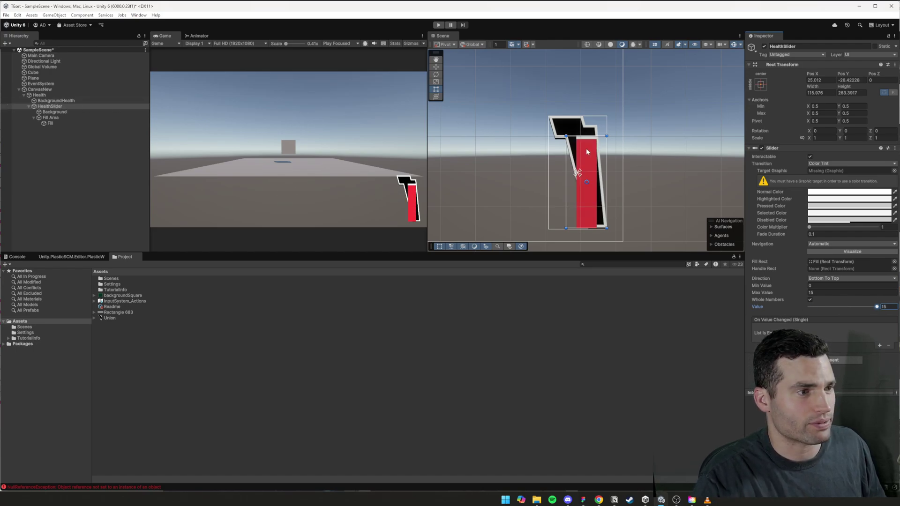
left_click_drag(586, 148, 488, 144)
mouse_move(877, 307)
left_mouse_down()
mouse_move(816, 307)
mouse_move(872, 307)
left_mouse_up()
left_click_drag(495, 151, 596, 155)
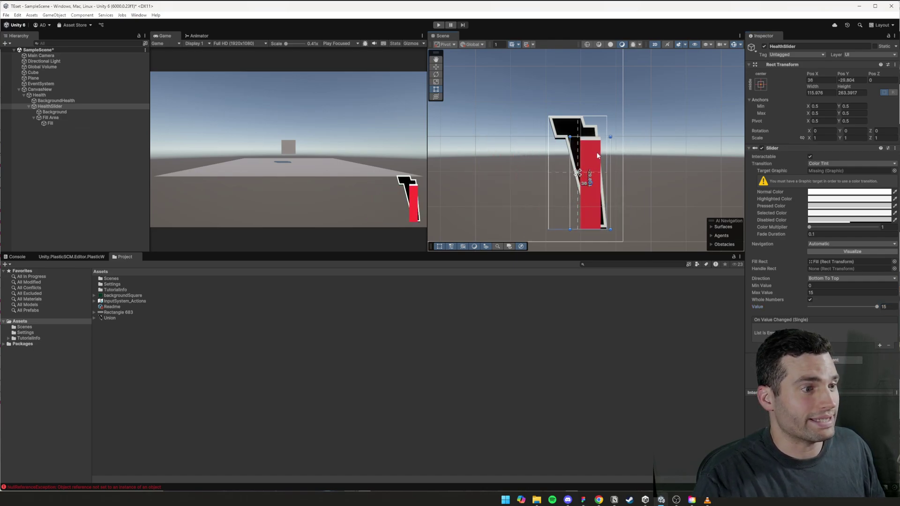
Examine the upper edges of Fill and Background and open Background's image color without changing it.
left_click(58, 123)
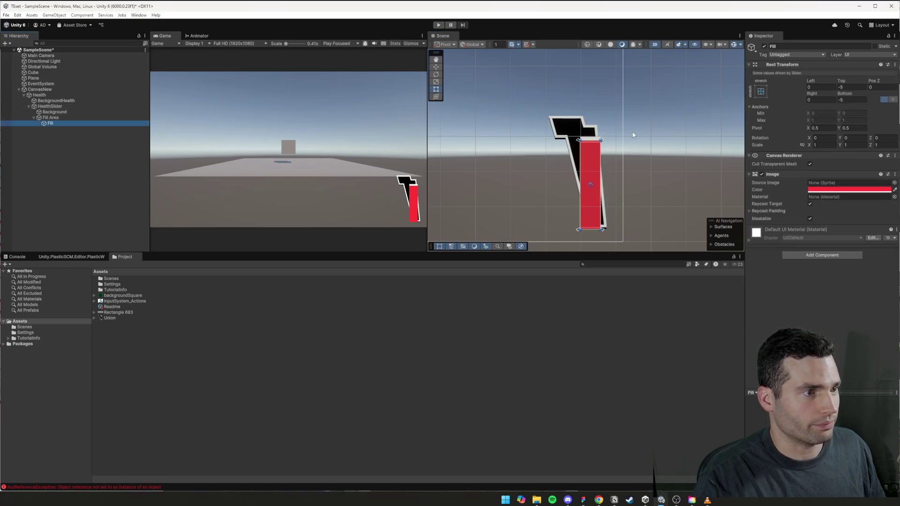
scroll(609, 134, "up", 10)
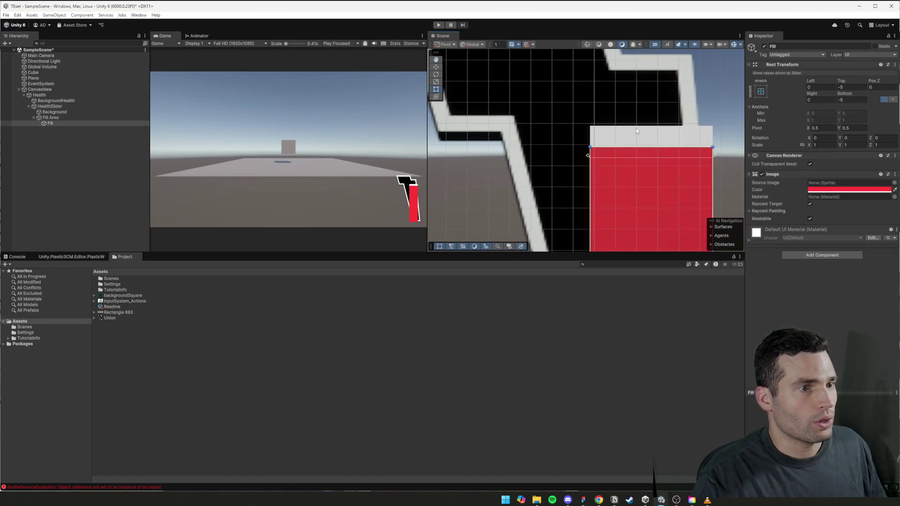
scroll(636, 128, "down", 8)
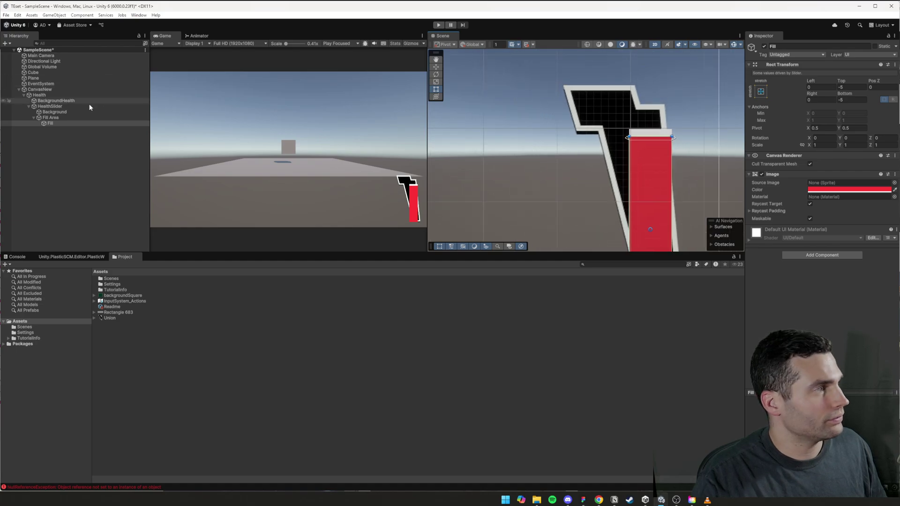
left_click(54, 112)
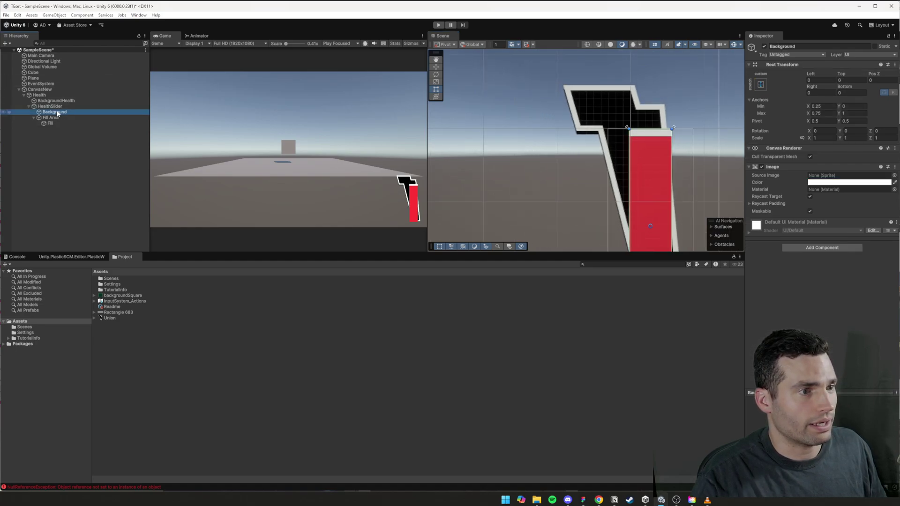
left_click(836, 182)
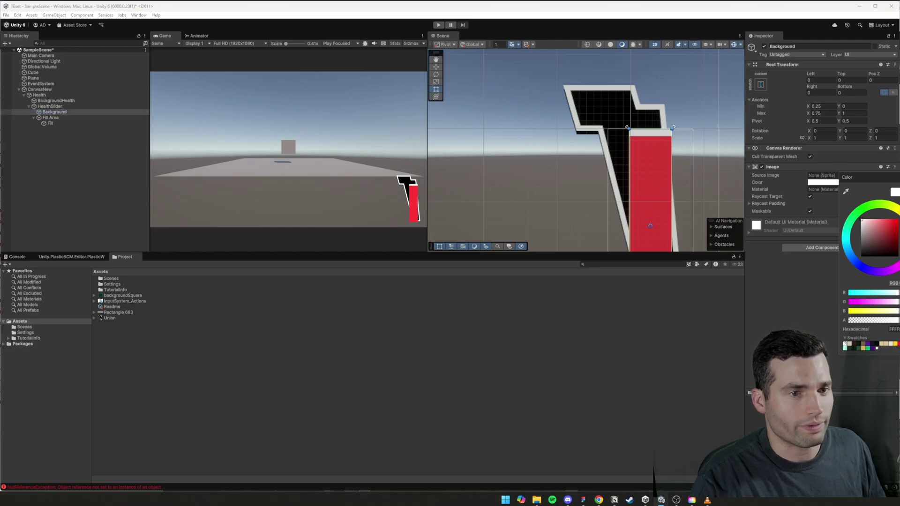
left_click(660, 148)
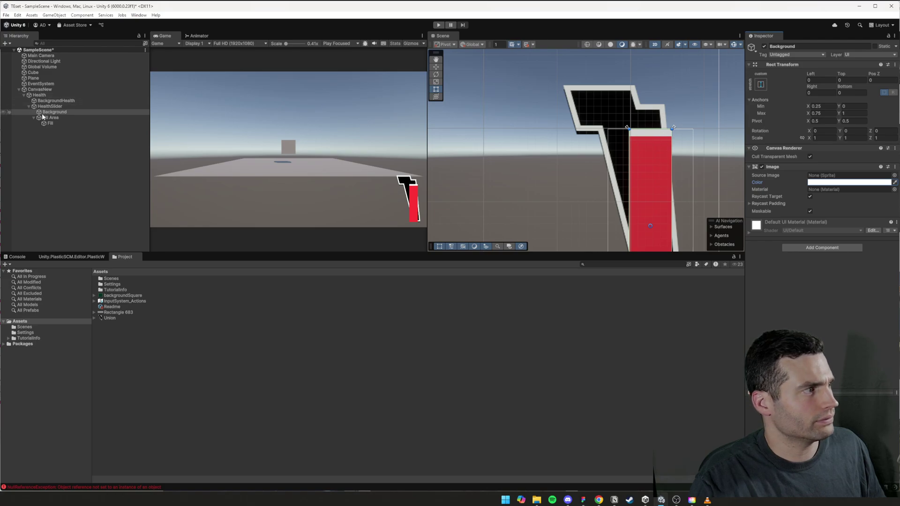
Set the Fill object's image color to the green hex value copied from the health bar's fill vector in Figma.
left_click(66, 123)
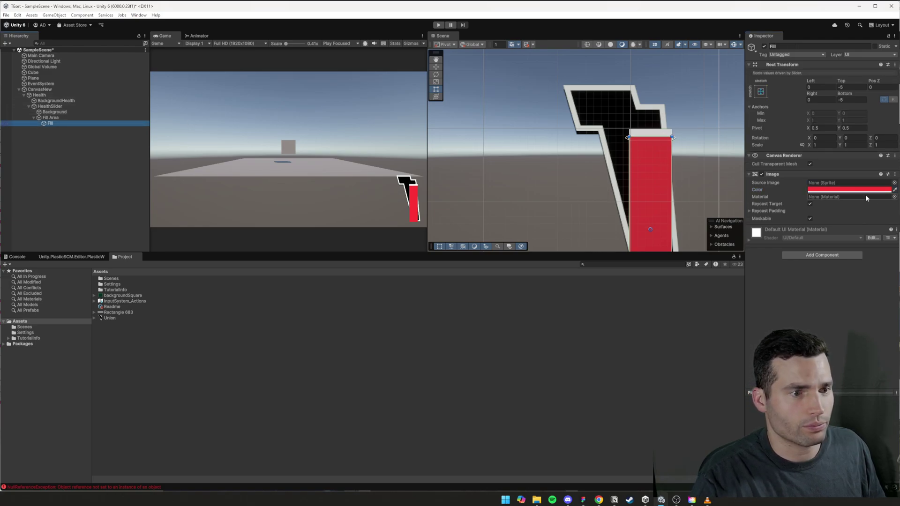
left_click(831, 189)
left_click(896, 212)
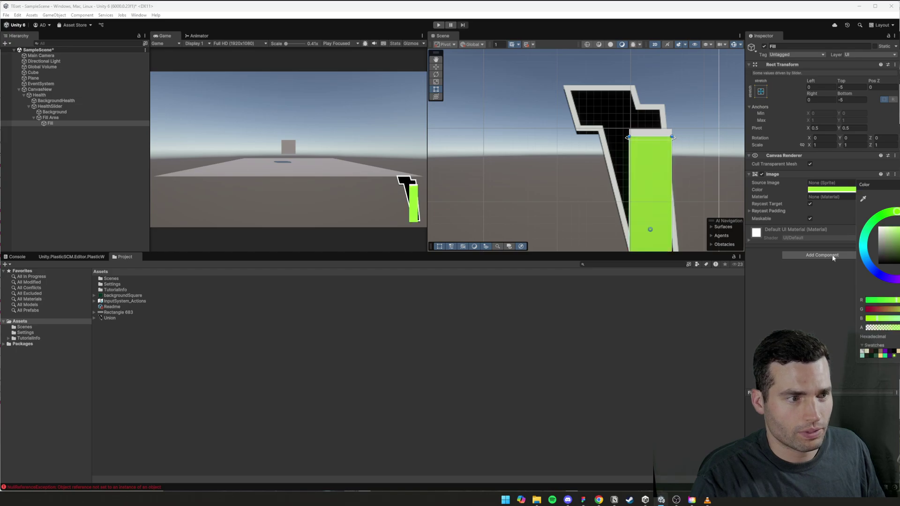
left_click(584, 500)
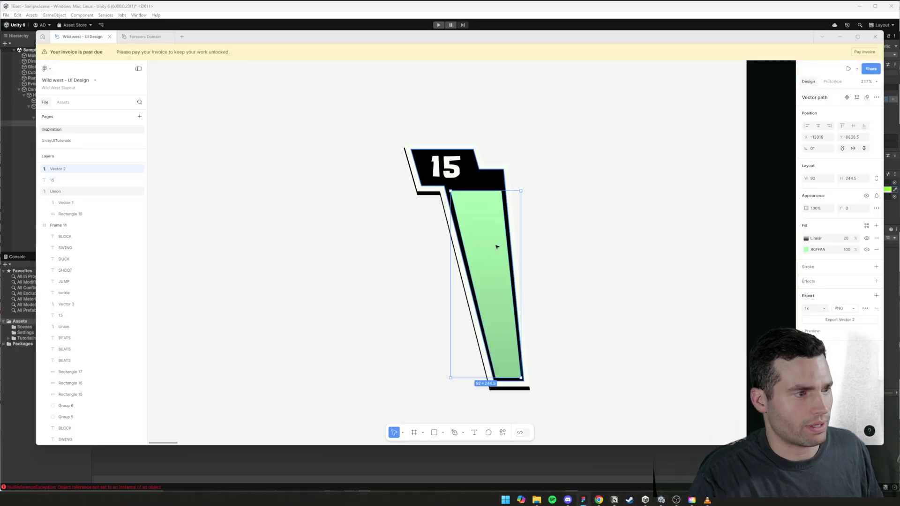
left_click(827, 251)
key("ctrl+c")
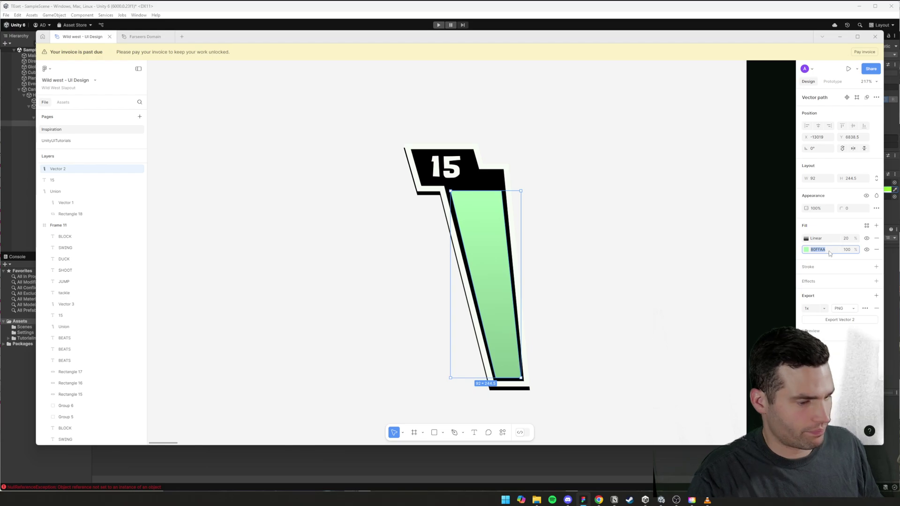
key("alt+Tab")
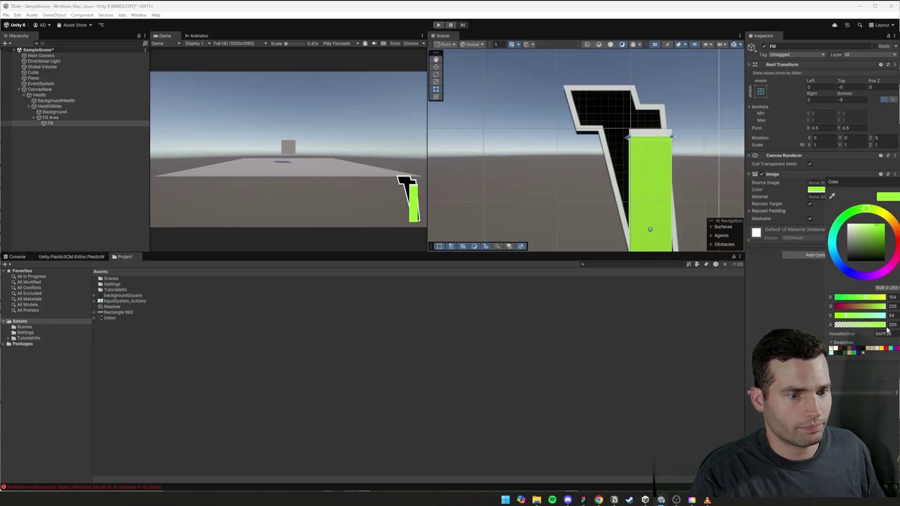
left_click(886, 333)
key("ctrl+v")
scroll(669, 150, "down", 12)
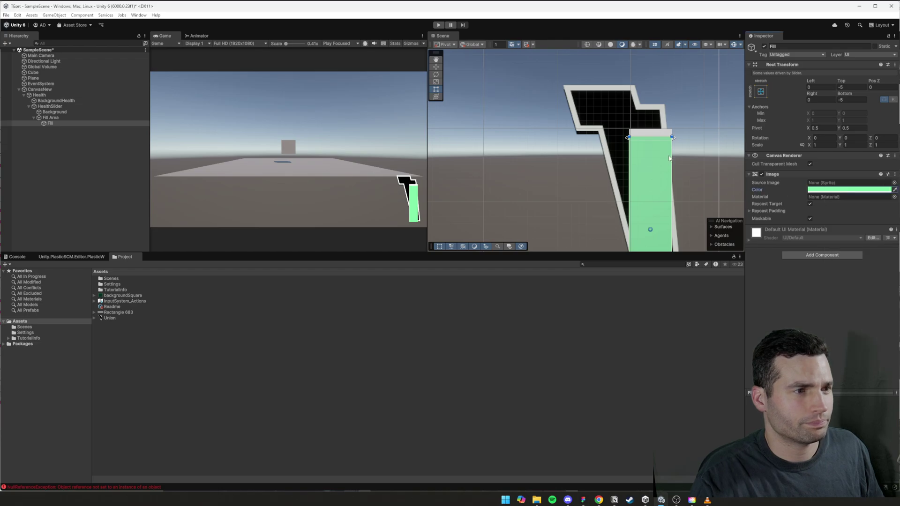
Reposition HealthSlider over the health bar shape at about X 25, Y -21.
middle_click_drag(664, 153, 605, 149)
scroll(605, 150, "up", 12)
scroll(604, 149, "up", 2)
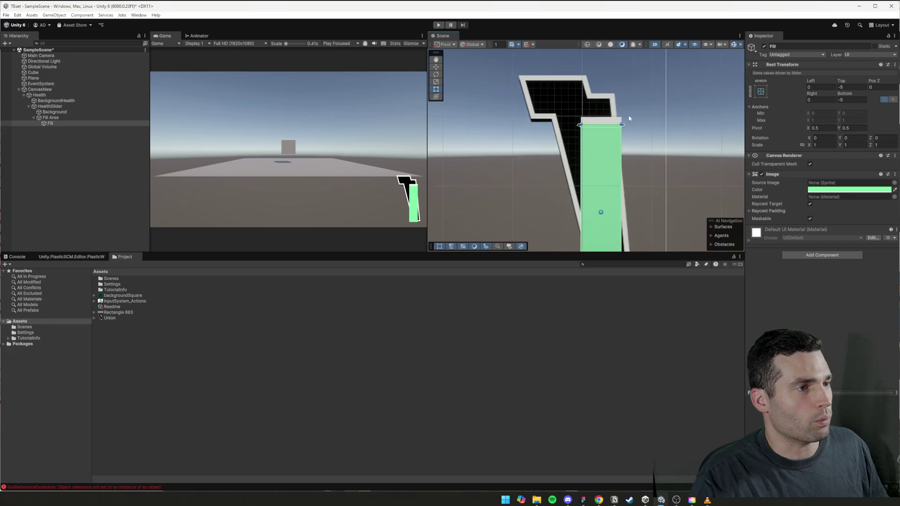
scroll(628, 115, "down", 3)
left_click(640, 136)
left_click(116, 117)
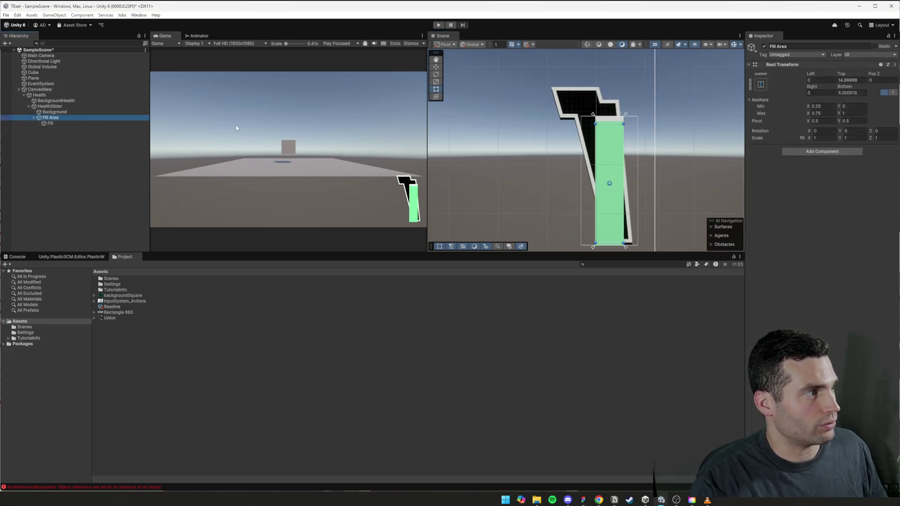
mouse_move(616, 150)
left_mouse_down()
mouse_move(606, 146)
mouse_move(613, 147)
mouse_move(612, 137)
left_mouse_up()
key("ctrl+z")
left_click(52, 108)
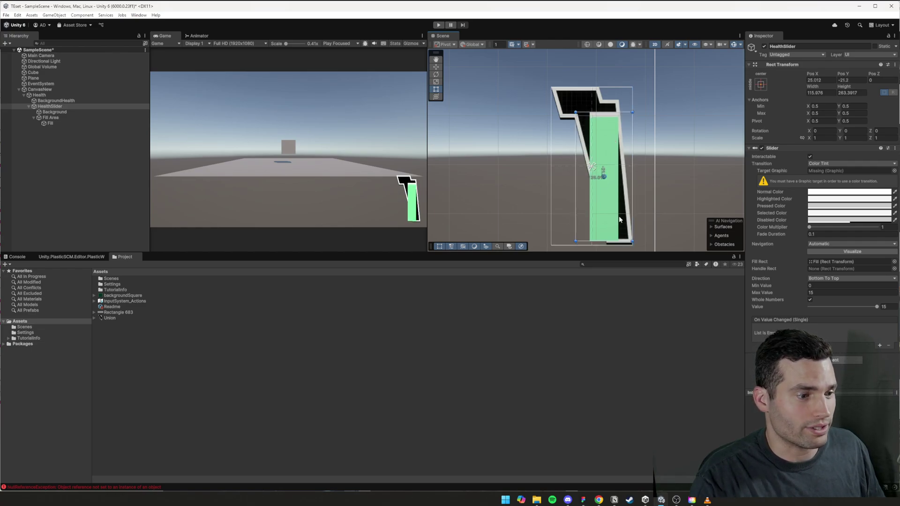
Switch to Figma and place a duplicate of the green fill vector on the empty canvas beside the health bar.
left_click(583, 499)
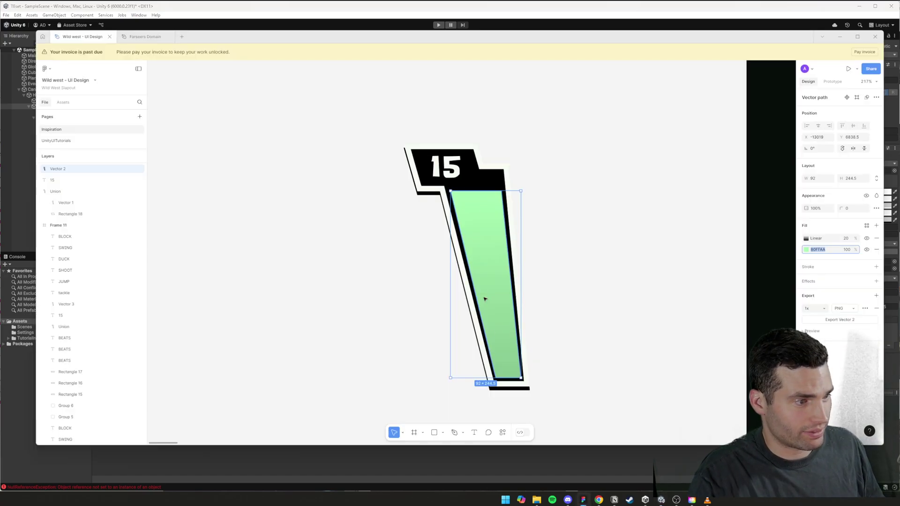
scroll(554, 223, "down", 5, "ctrl")
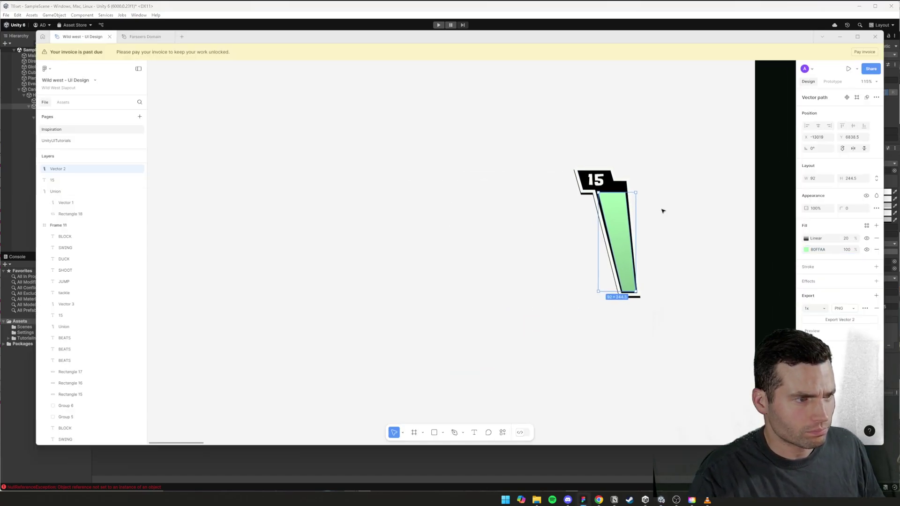
left_click(663, 211)
left_click_drag(617, 207, 478, 202, "alt")
scroll(512, 209, "up", 4, "ctrl")
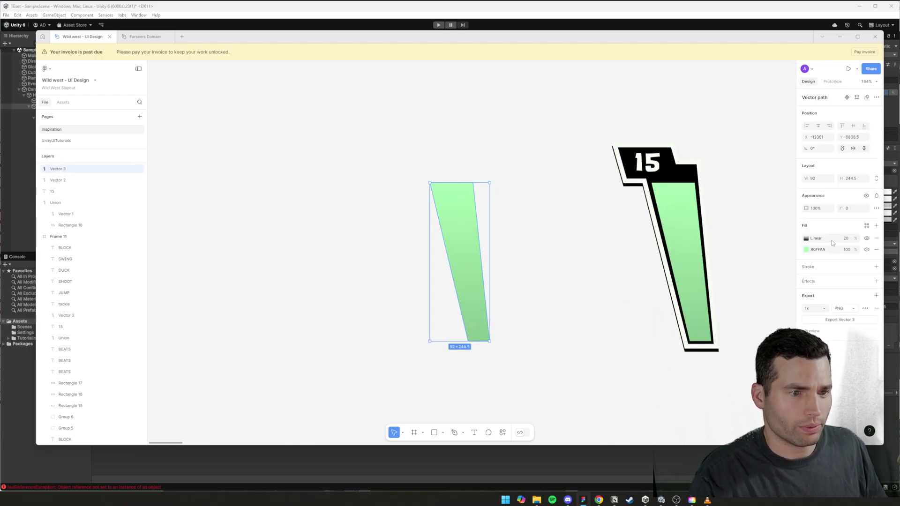
Remove the linear gradient from the duplicated vector and change its solid fill to white, FFFFFF.
left_click(877, 239)
left_click(806, 239)
left_click_drag(747, 280, 623, 189)
left_click(540, 200)
left_click(466, 214)
Export the white vector as a PNG named HealthMask into the TutorialAssets folder.
left_click(839, 308)
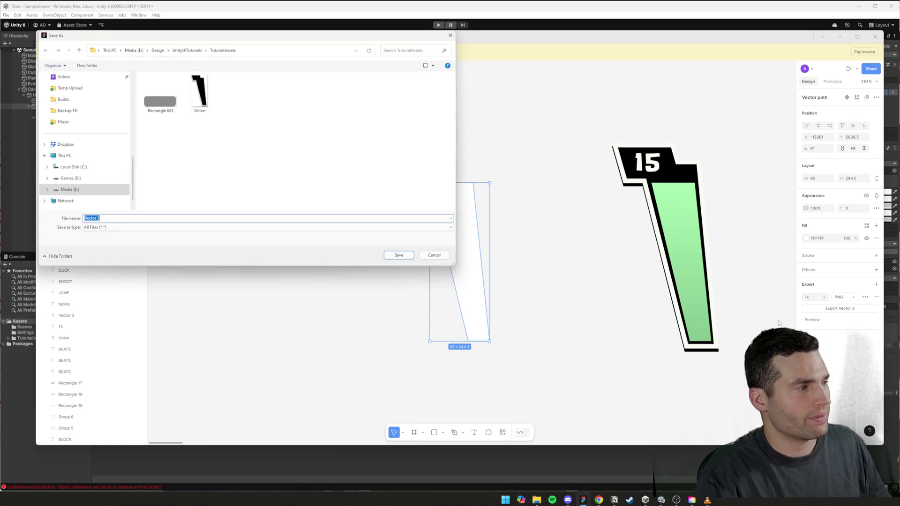
type("HealthMask")
key("Return")
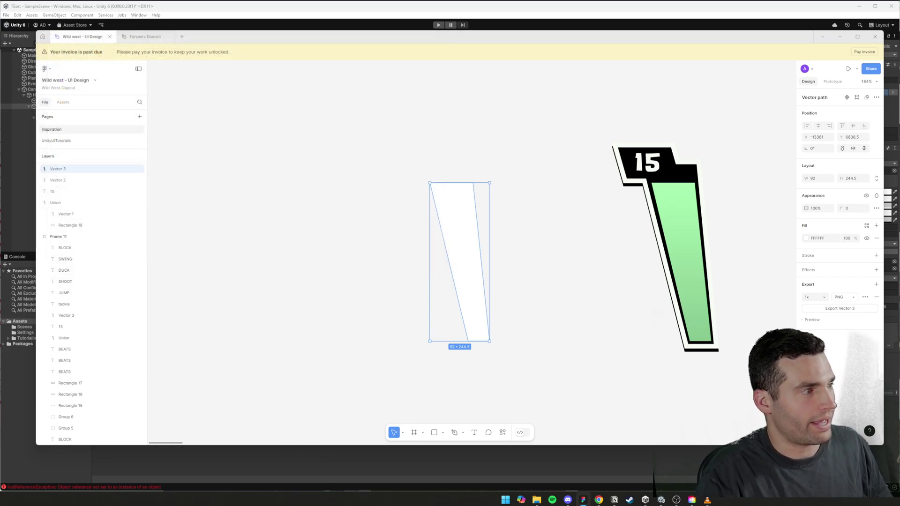
Switch back to Unity and import the HealthMask image from the TutorialAssets folder into the project's Assets.
left_click(583, 500)
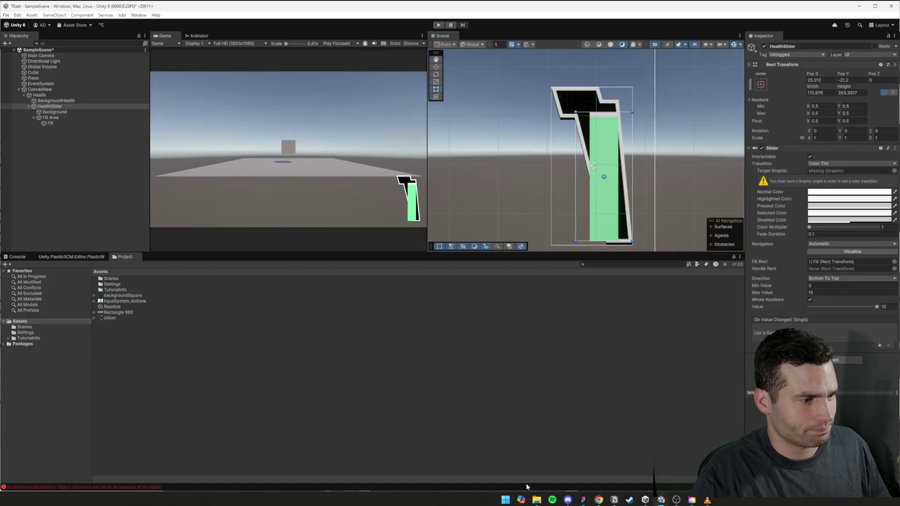
left_click(537, 499)
left_click(183, 159)
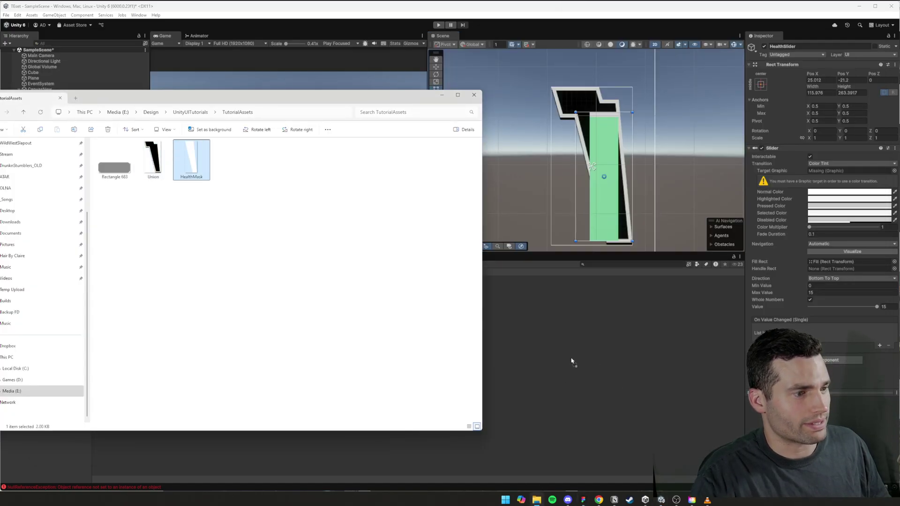
left_click(553, 389)
Set the HealthMask texture type to Sprite (2D and UI) and apply the import settings.
left_click(116, 301)
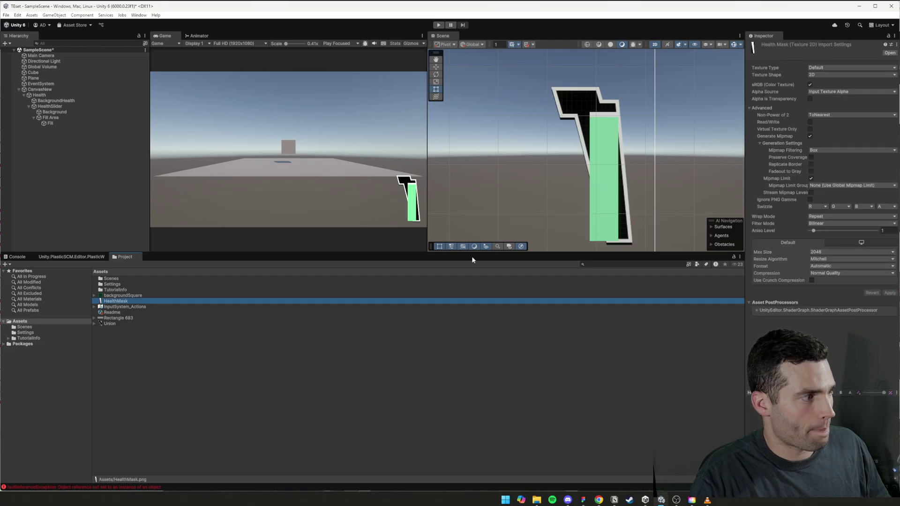
left_click(834, 67)
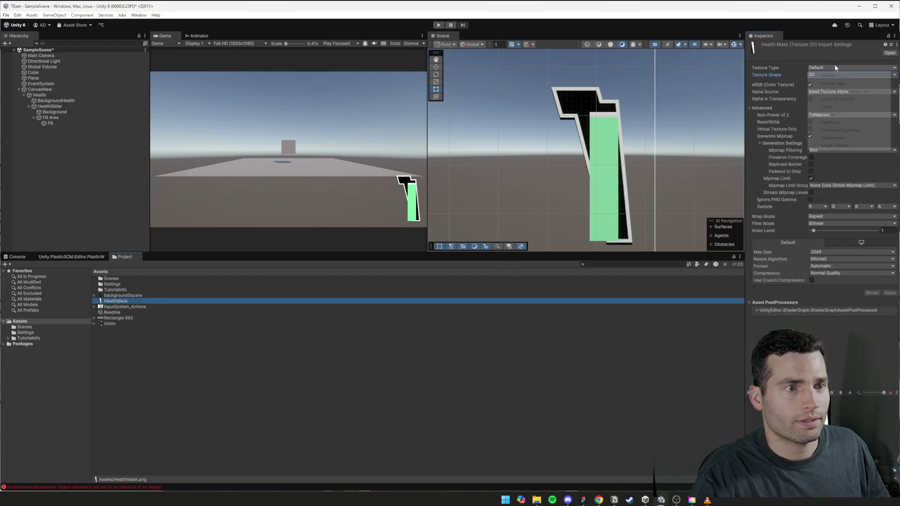
left_click(840, 100)
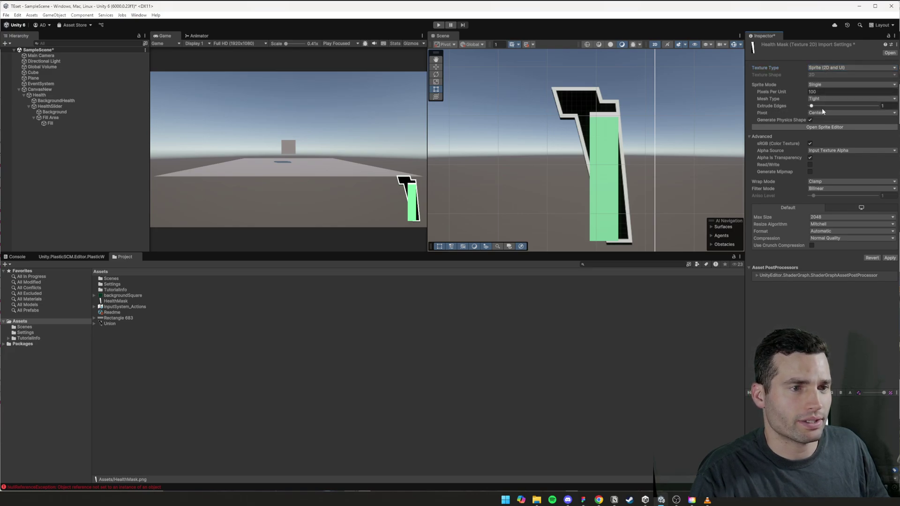
left_click(889, 257)
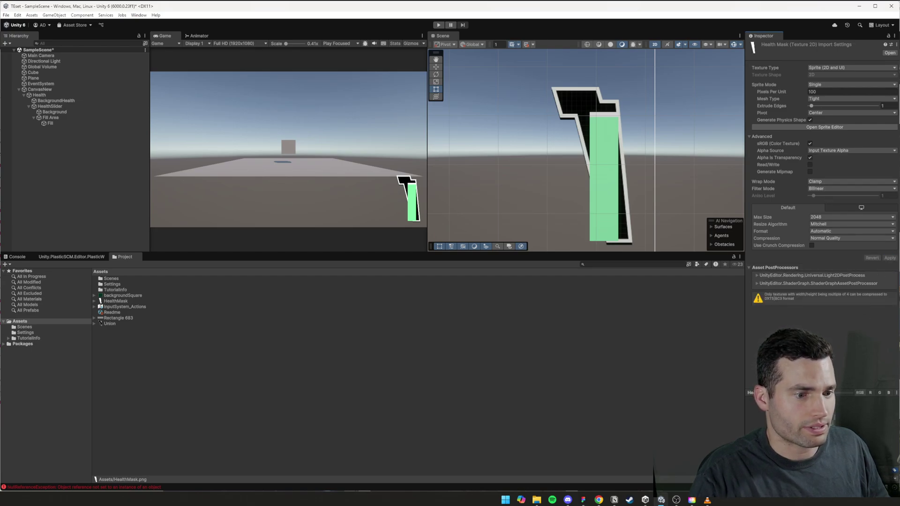
Try adding a Mask component to the Fill Area object.
left_click(52, 118)
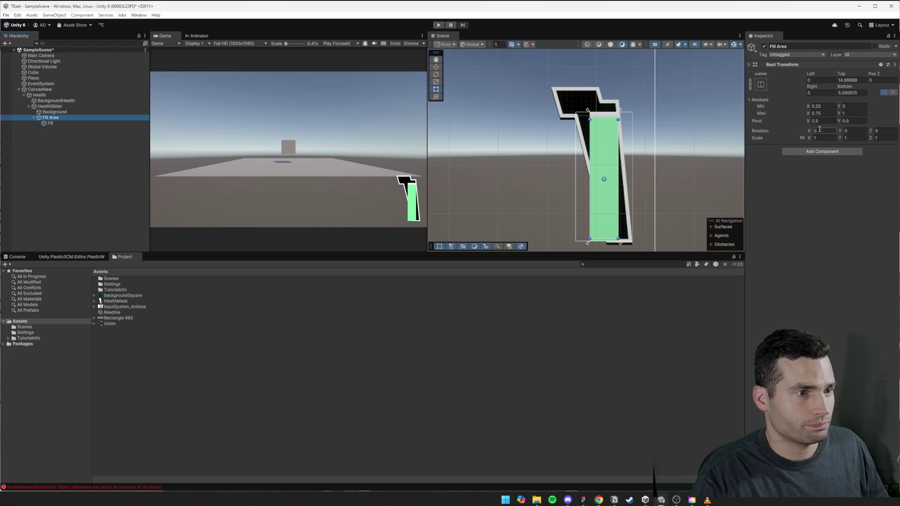
left_click(822, 151)
type("slider")
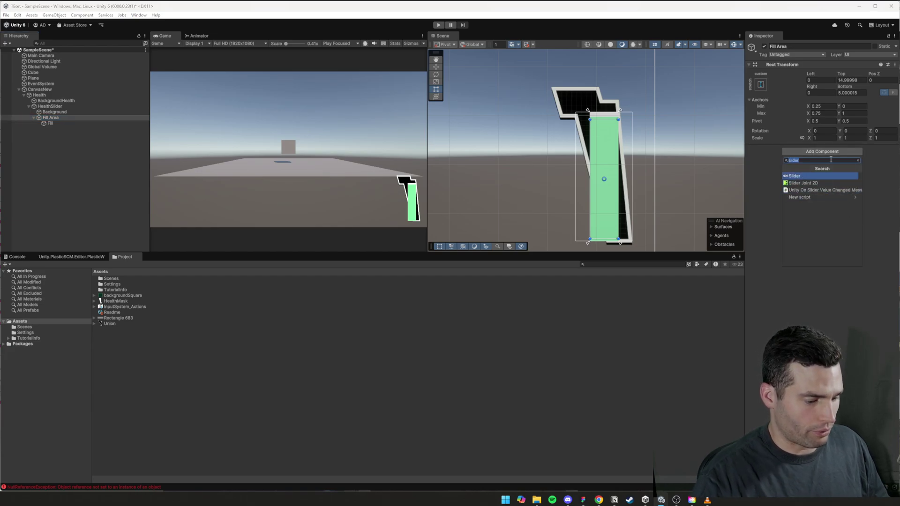
type("mask")
key("Return")
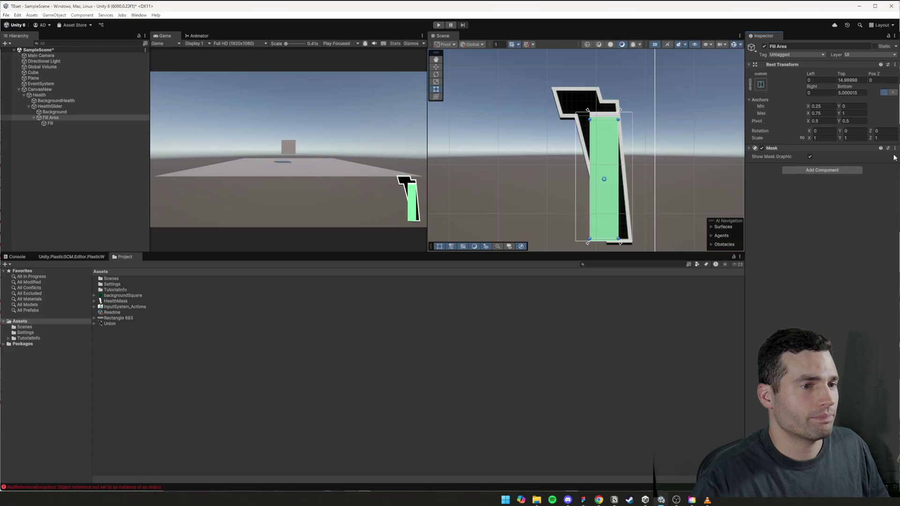
Try adding an Image component to Fill Area with HealthMask as its source image.
left_click(824, 169)
type("image")
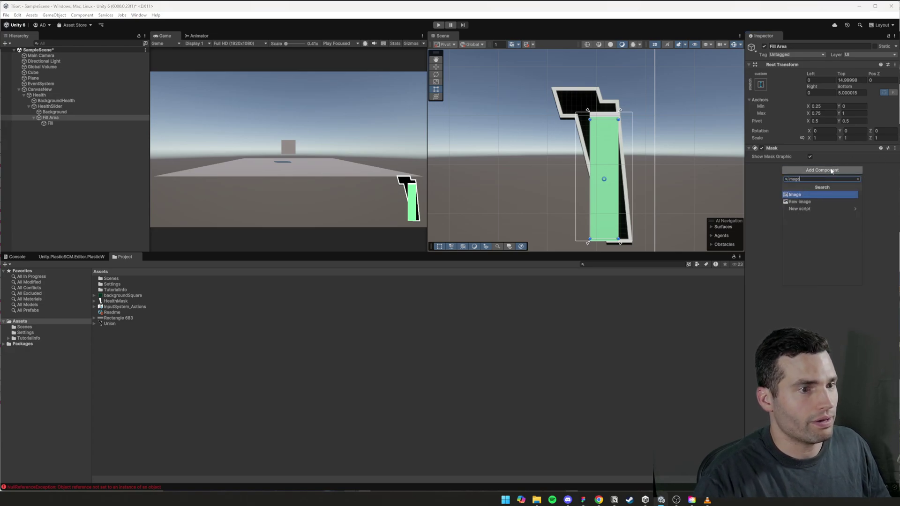
key("Return")
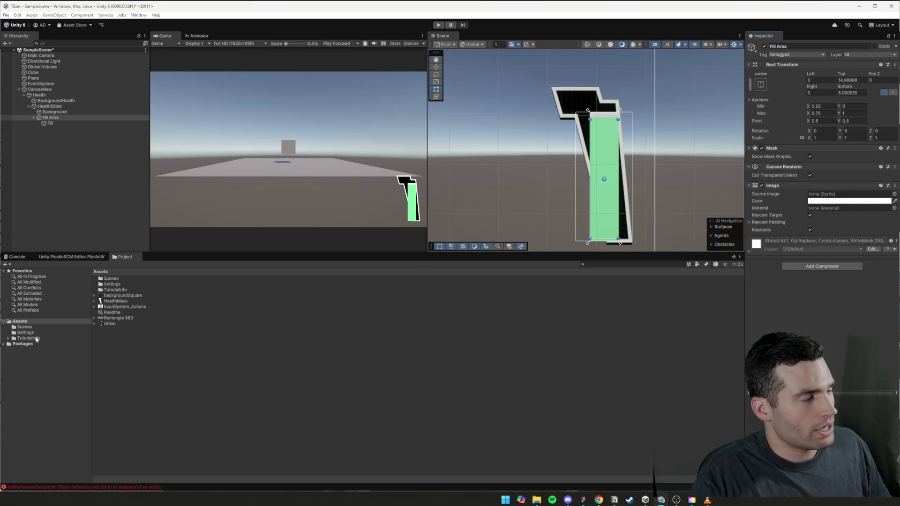
mouse_move(113, 301)
left_mouse_down()
mouse_move(412, 291)
mouse_move(826, 195)
left_mouse_up()
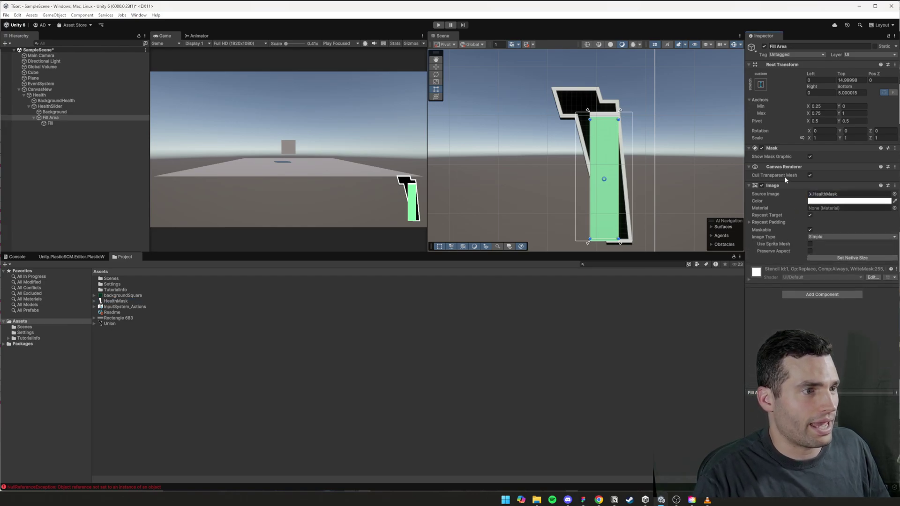
Undo the Mask and Image components added to Fill Area.
left_click(762, 149)
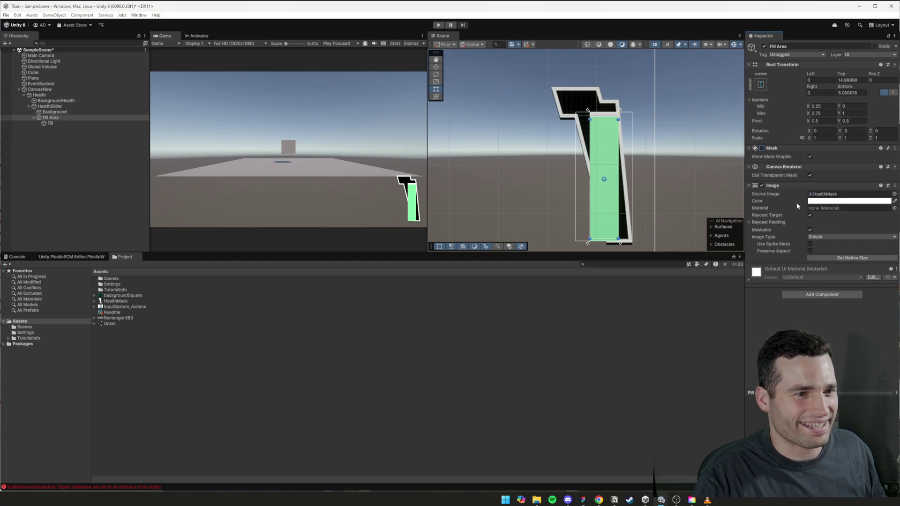
key("ctrl+z")
key("ctrl+z")
key("ctrl+z")
key("ctrl+z")
left_click(108, 162)
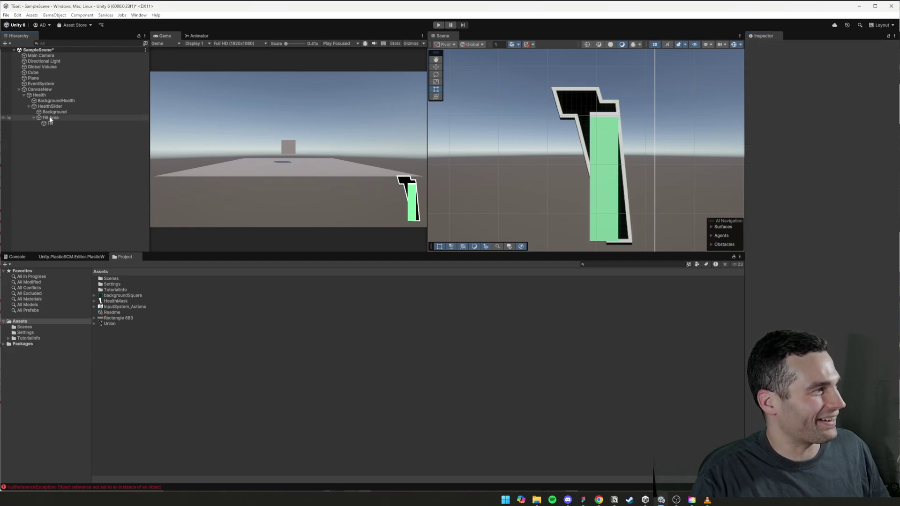
Create an empty parent object around Fill Area and name it HealthMask.
left_click(51, 120)
right_click(51, 119)
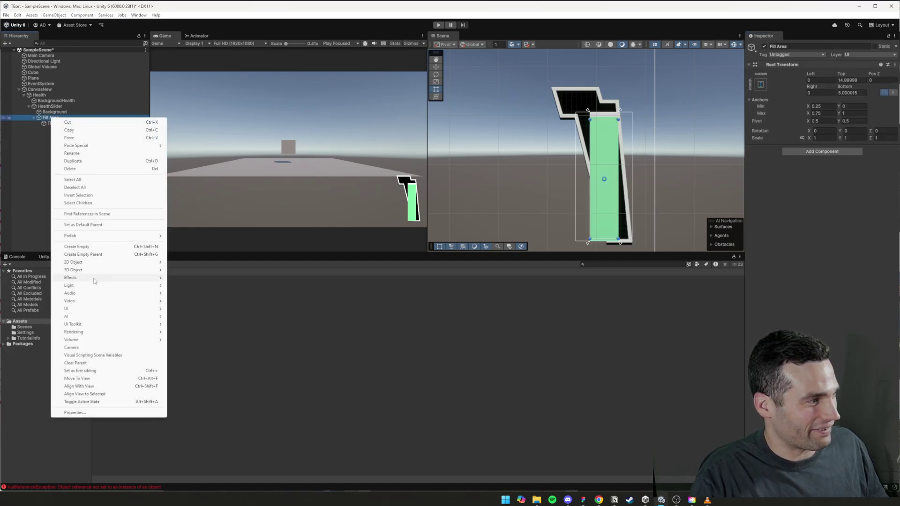
left_click(91, 255)
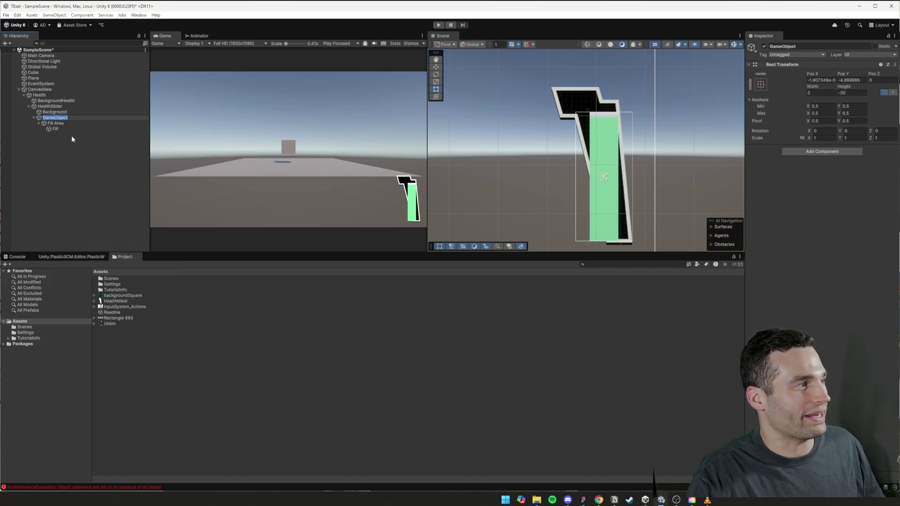
left_click(62, 117)
type("HealthMna")
key("BackSpace")
type("ask")
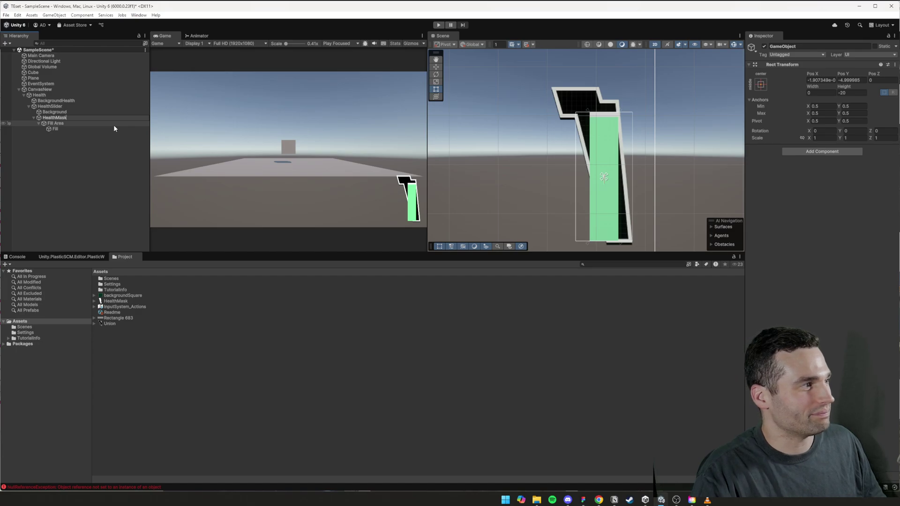
key("Return")
Add an Image component and a Mask component to the HealthMask object.
left_click(813, 153)
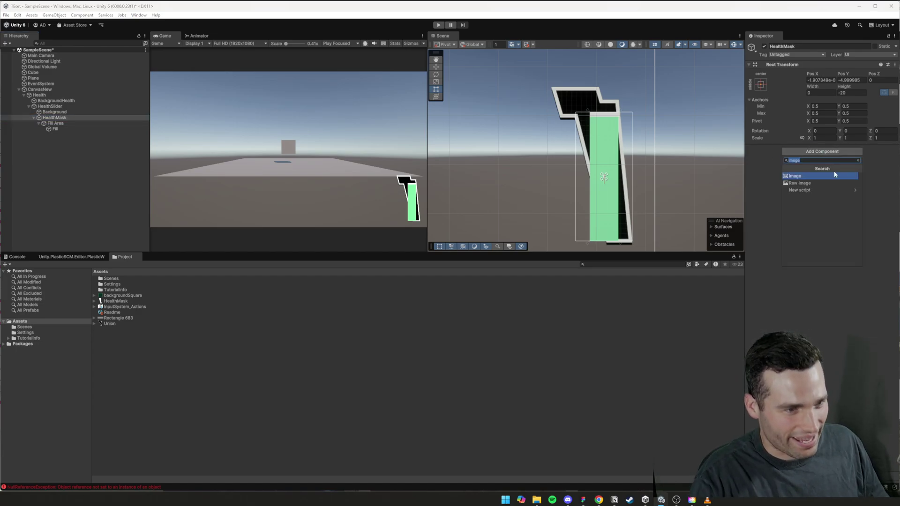
left_click(809, 175)
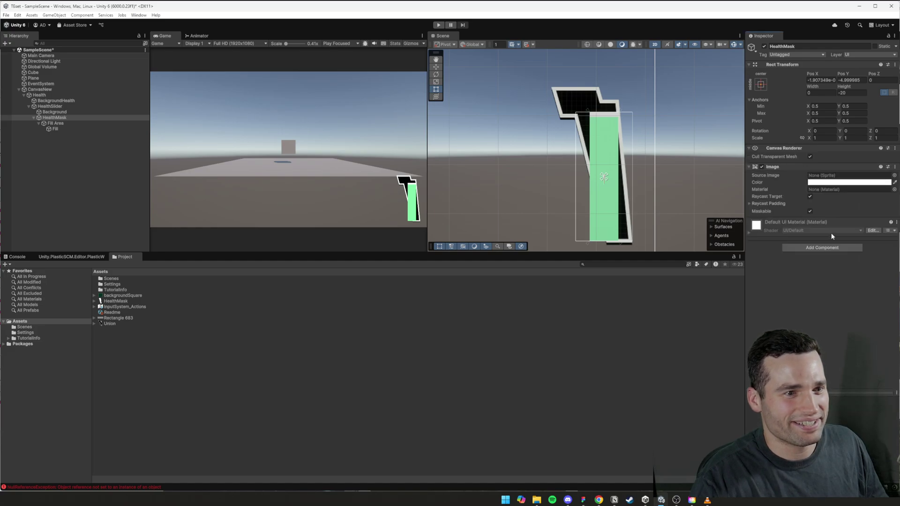
left_click(832, 248)
type("mask")
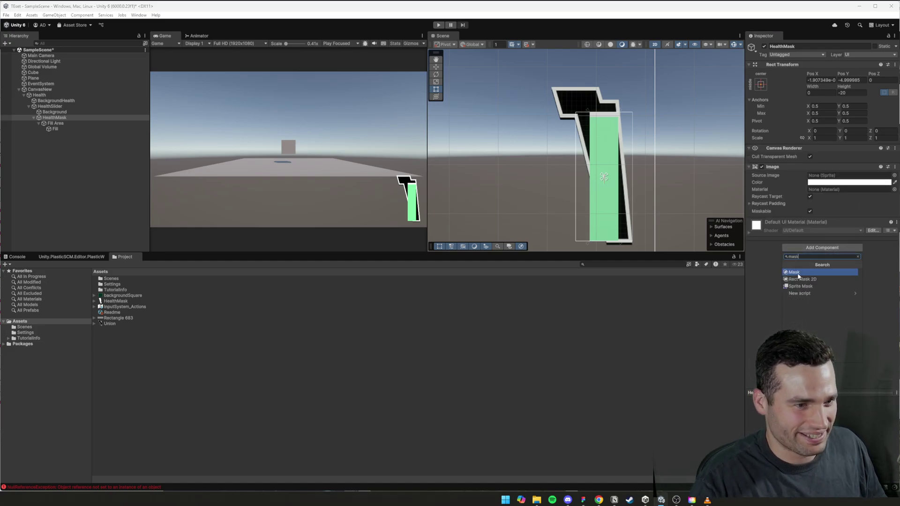
left_click(793, 272)
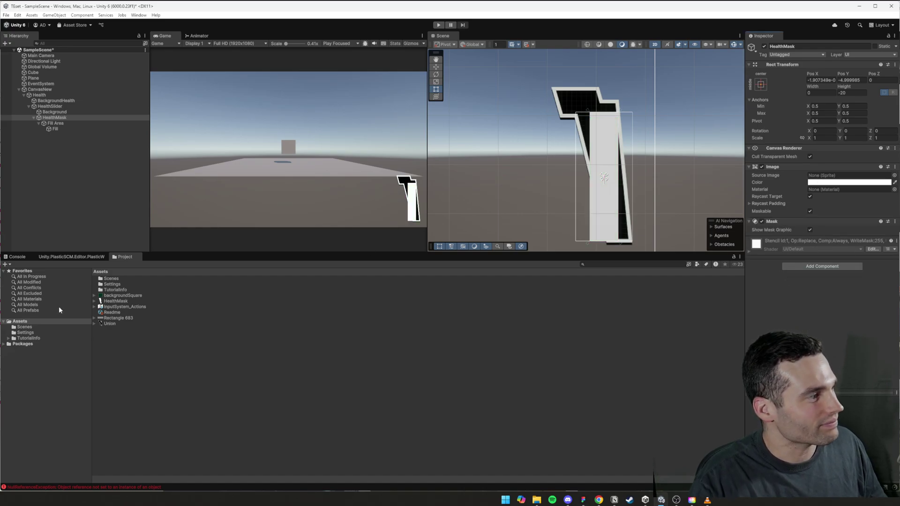
Assign the HealthMask sprite as the HealthMask object's source image, apply its native size, and check the mask graphic's visibility option.
mouse_move(115, 301)
left_mouse_down()
mouse_move(791, 208)
mouse_move(829, 175)
left_mouse_up()
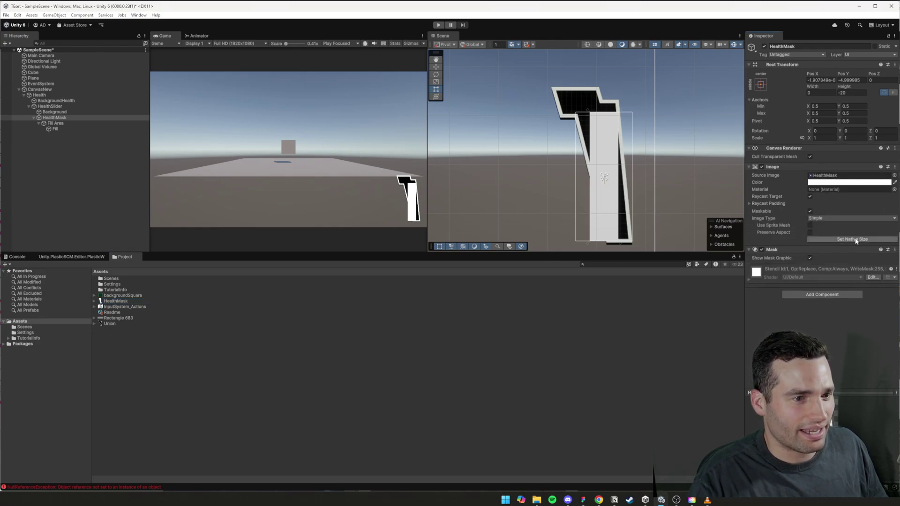
left_click(839, 239)
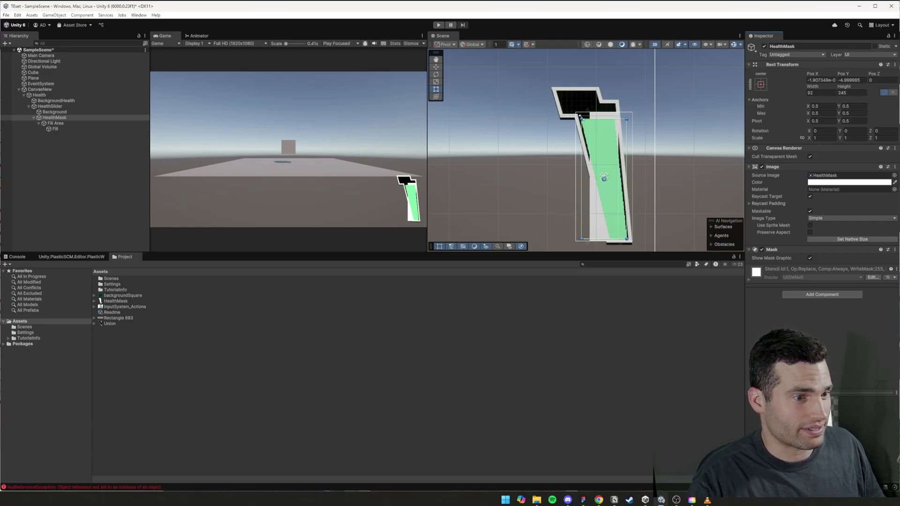
left_click(810, 258)
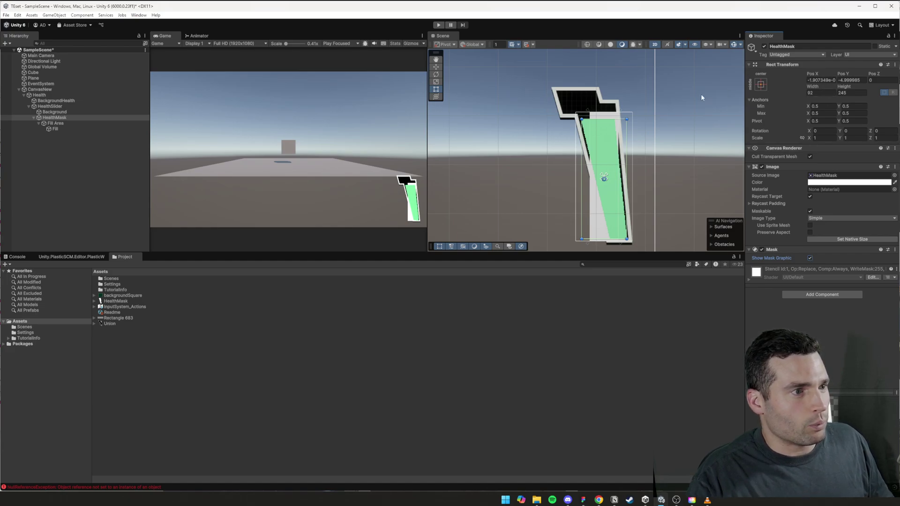
Inspect the Fill Area, Fill and HealthMask objects and test the HealthSlider value against the masked fill.
left_click(55, 124)
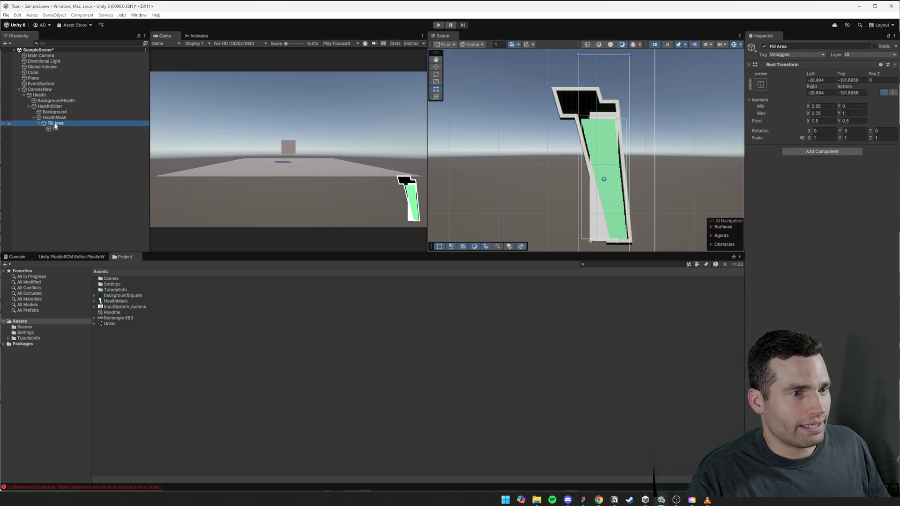
left_click(56, 129)
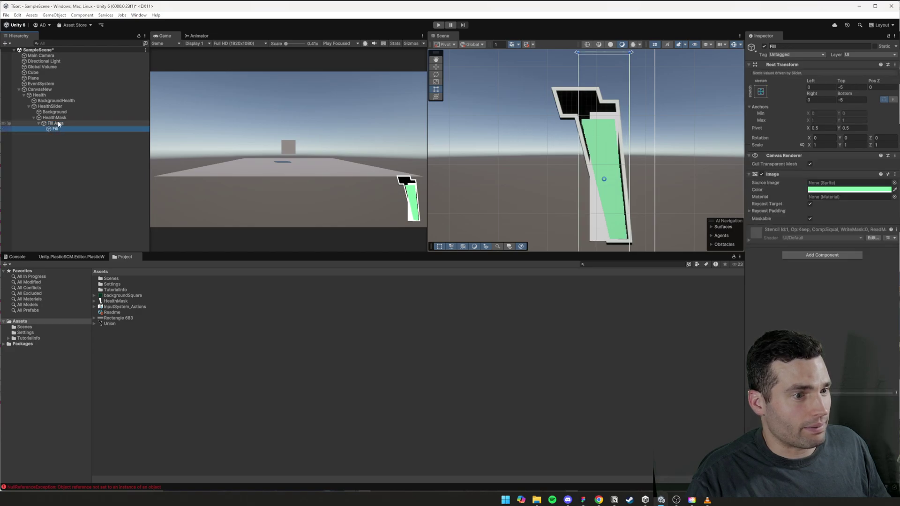
left_click(56, 123)
left_click(54, 118)
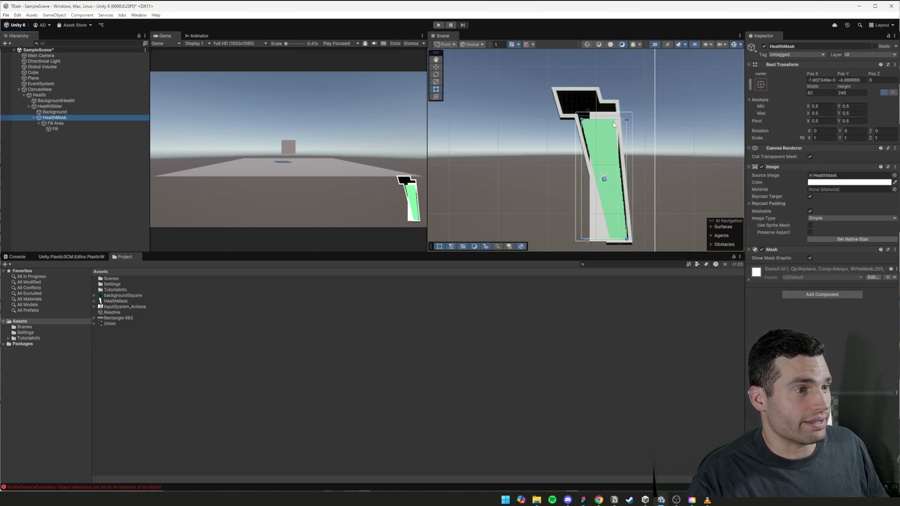
left_click(50, 107)
mouse_move(872, 310)
left_mouse_down()
mouse_move(822, 307)
mouse_move(867, 311)
left_mouse_up()
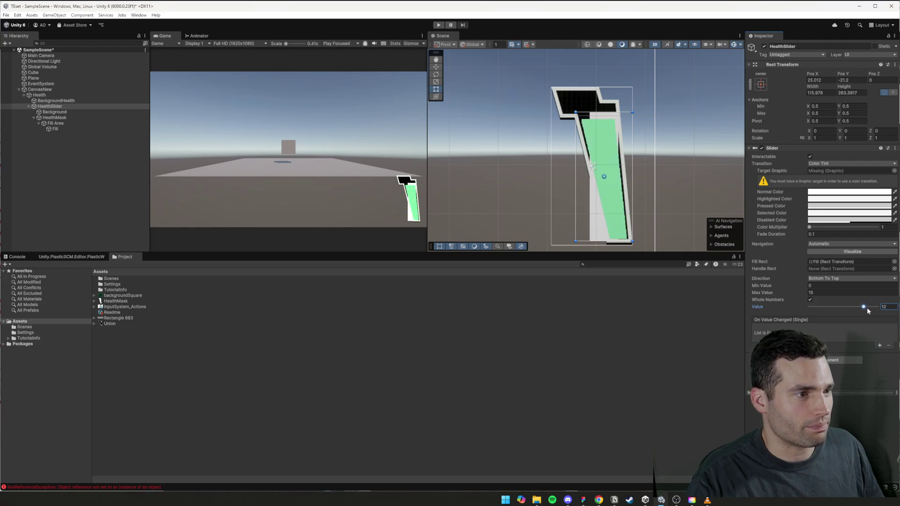
Try adjusting the alpha of the HealthMask image's colour.
left_click(55, 119)
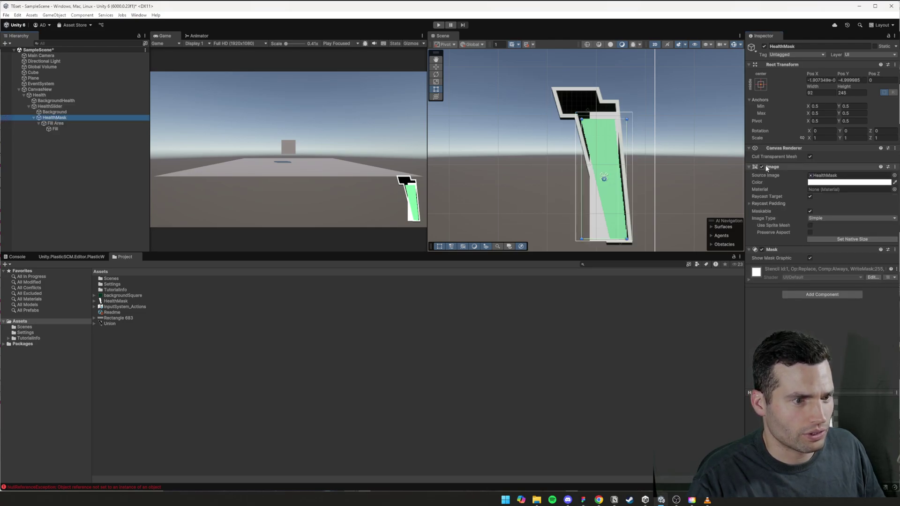
left_click(848, 182)
mouse_move(857, 238)
left_mouse_down()
mouse_move(842, 263)
mouse_move(827, 193)
left_mouse_up()
left_click(897, 178)
left_click(855, 183)
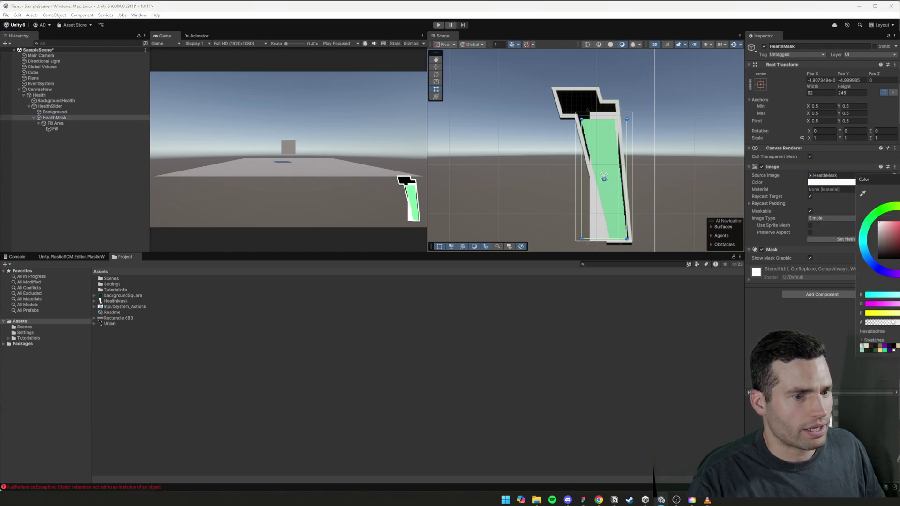
mouse_move(893, 322)
left_mouse_down()
mouse_move(864, 323)
mouse_move(899, 323)
left_mouse_up()
left_click(899, 179)
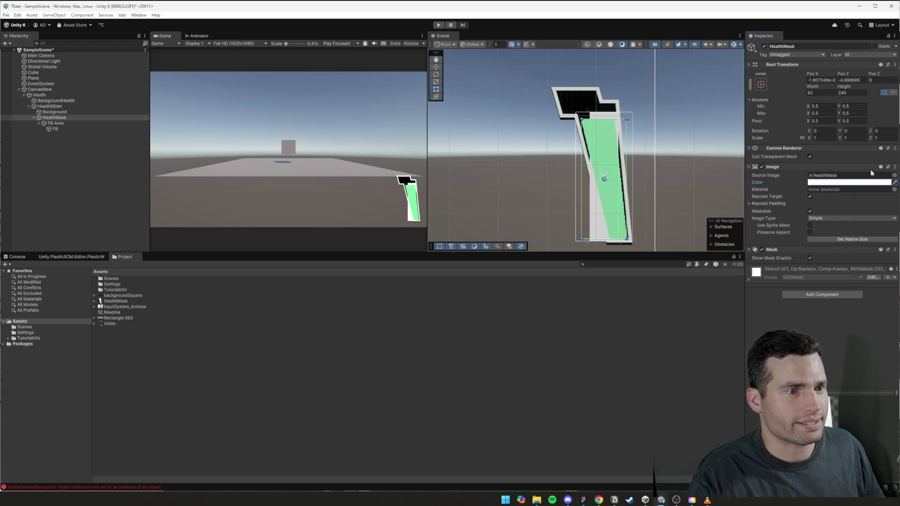
Turn off Show Mask Graphic on HealthMask and disable the Image component of the slider's Background object.
left_click(809, 258)
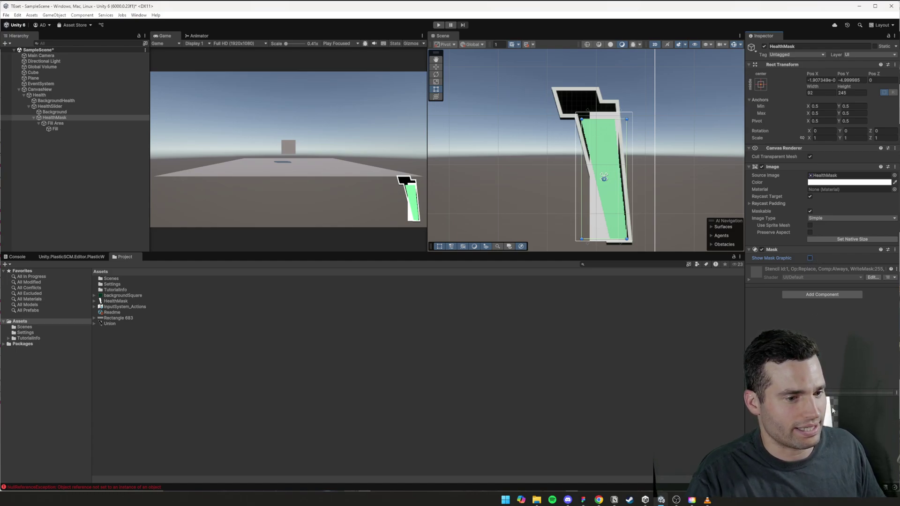
left_click(55, 123)
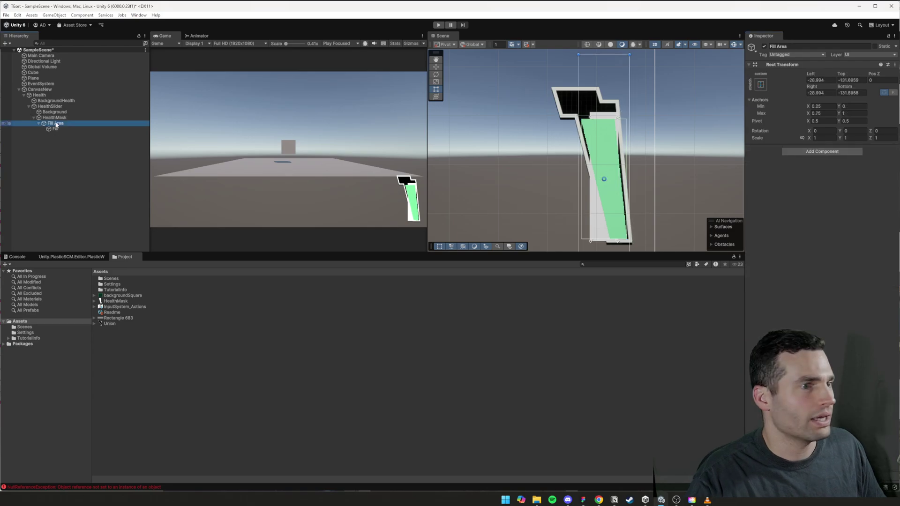
left_click(55, 129)
left_click(103, 112)
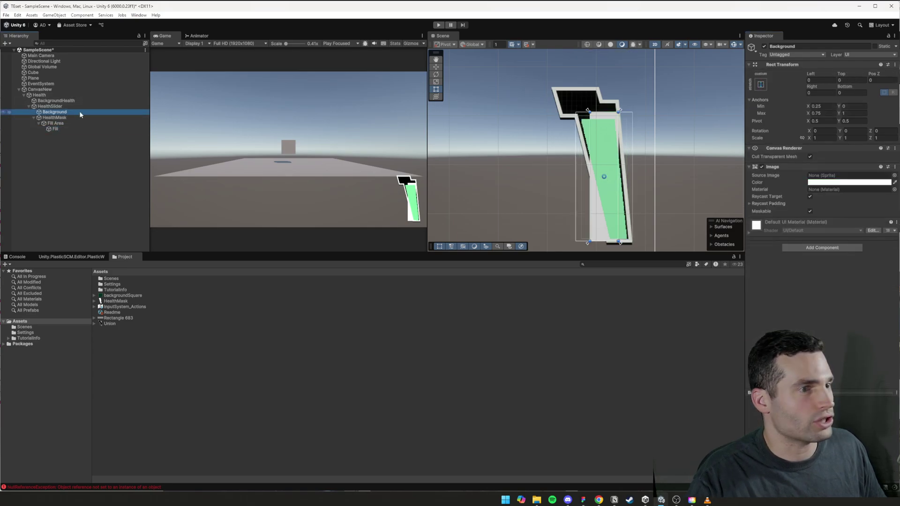
left_click(762, 166)
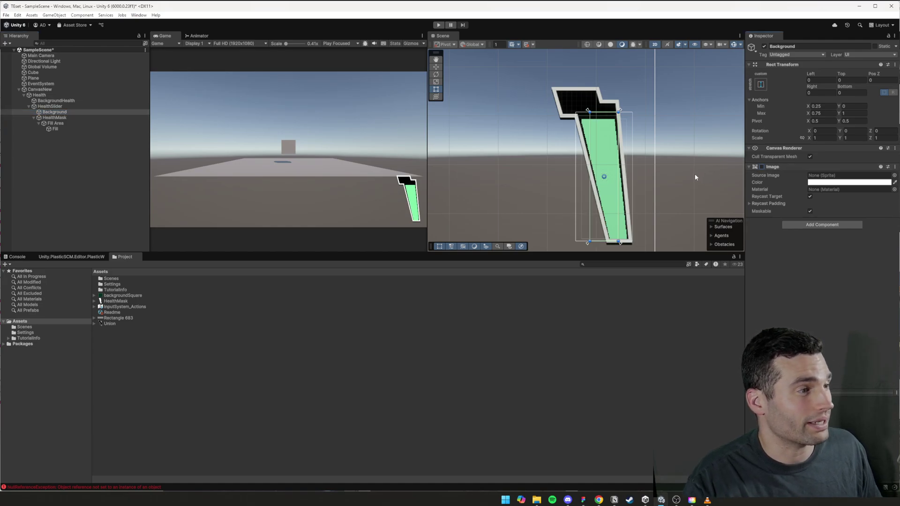
Test the masked fill by lowering the HealthSlider value and returning it to 15.
left_click(52, 107)
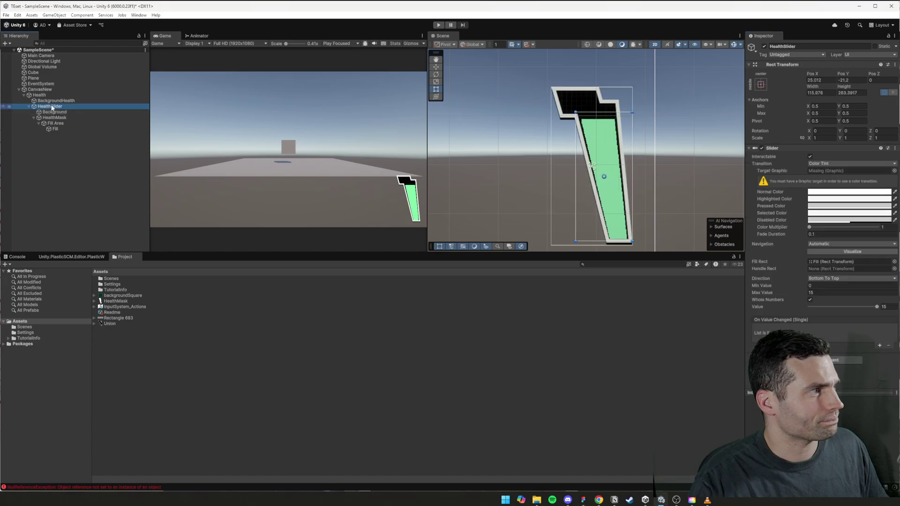
left_click(875, 307)
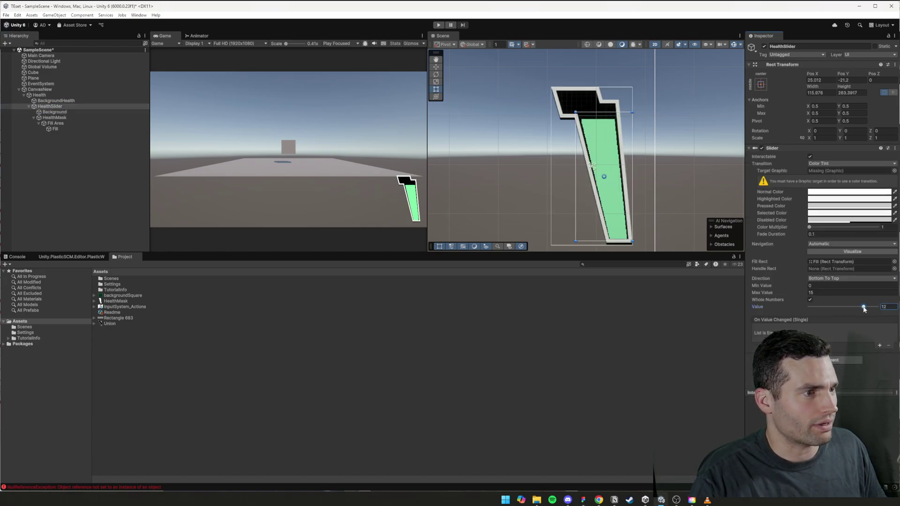
mouse_move(863, 309)
left_mouse_down()
mouse_move(811, 313)
mouse_move(879, 309)
left_mouse_up()
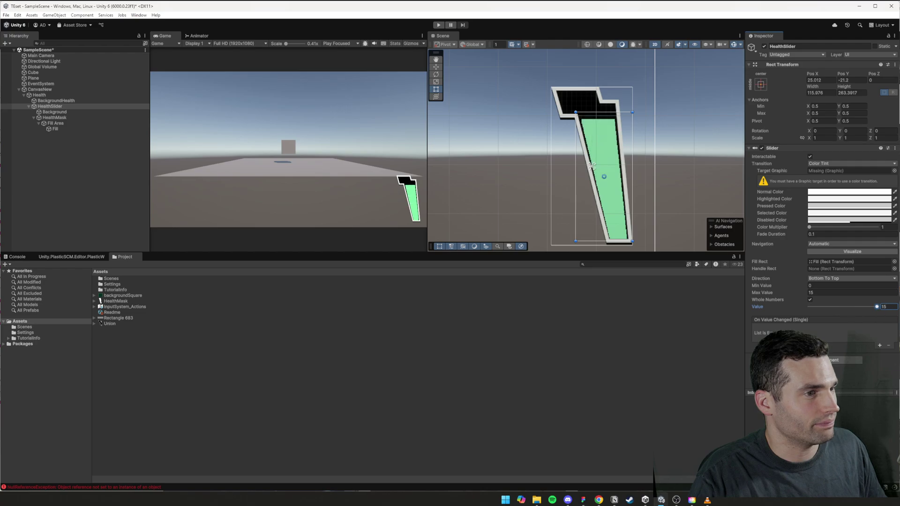
Fit HealthMask inside the health bar's outline by moving it to about Pos X 0 and Pos Y -1.2.
left_click(55, 118)
scroll(562, 135, "up", 8)
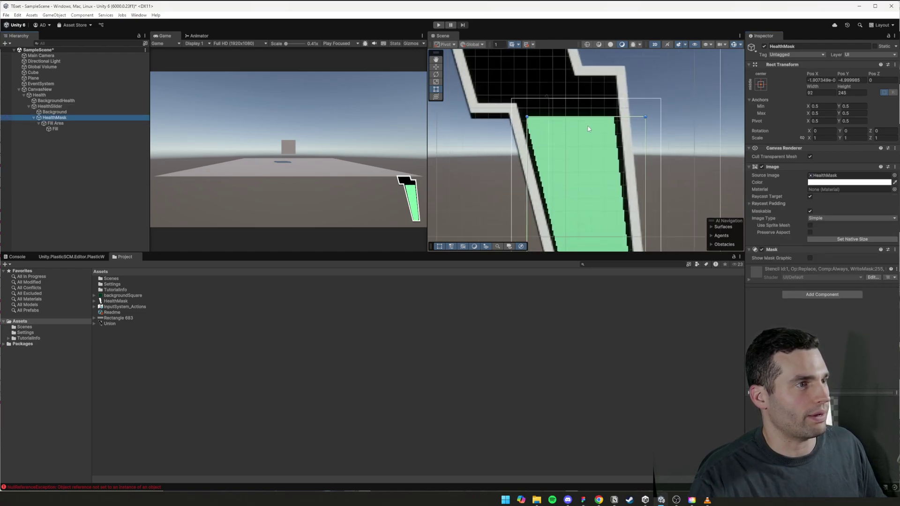
left_click_drag(583, 153, 579, 134)
scroll(581, 141, "down", 6)
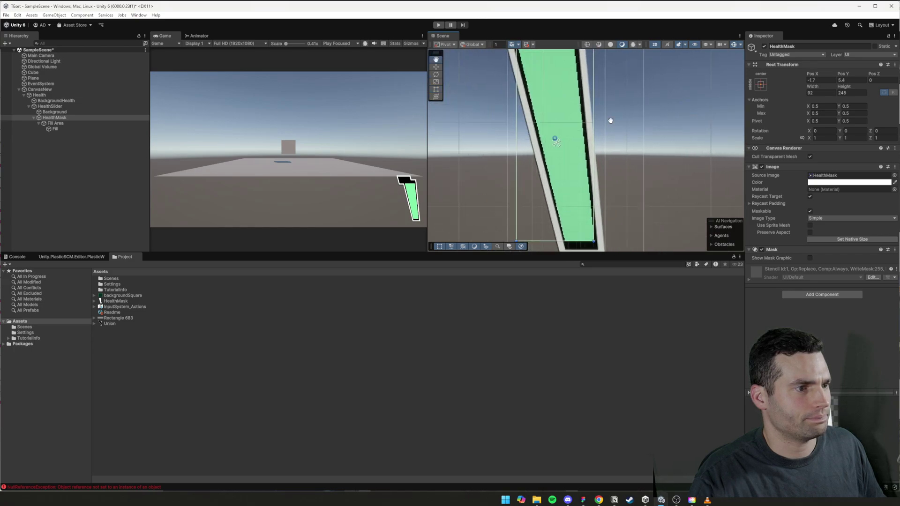
scroll(571, 184, "up", 8)
left_click_drag(569, 169, 573, 177)
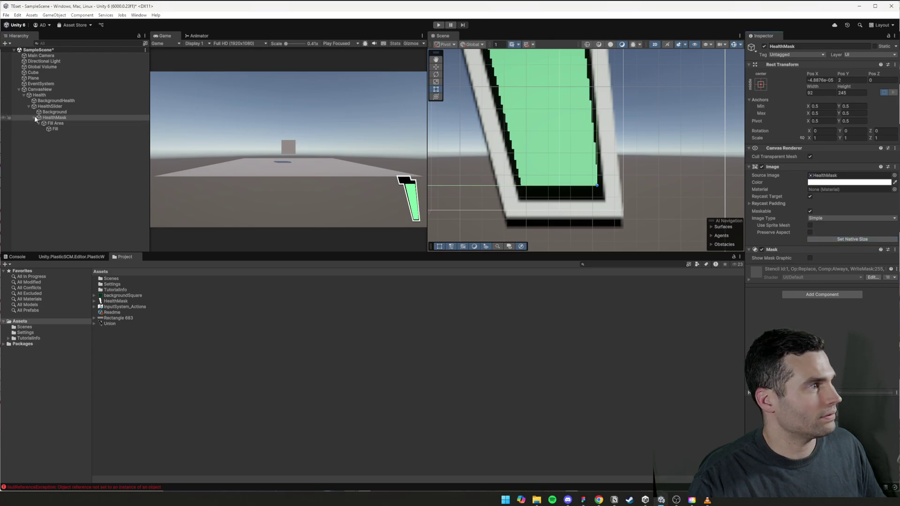
left_click_drag(541, 143, 543, 148)
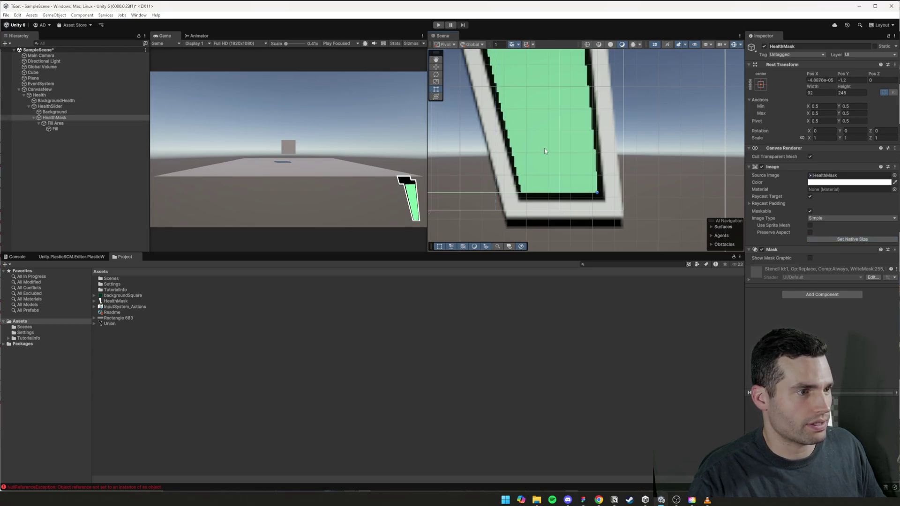
scroll(544, 148, "down", 3)
middle_click_drag(634, 96, 656, 179)
middle_click_drag(622, 96, 644, 178)
middle_click_drag(639, 75, 682, 207)
left_click(689, 144)
scroll(687, 147, "down", 10)
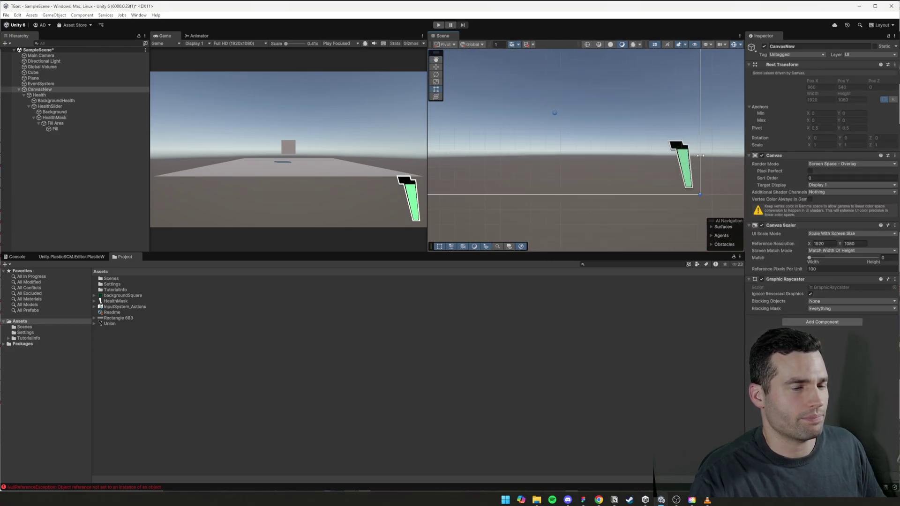
Run the scene with a wider Game view and test the HealthSlider value, ending at 15 before stopping play mode.
left_click(440, 25)
left_click(439, 25)
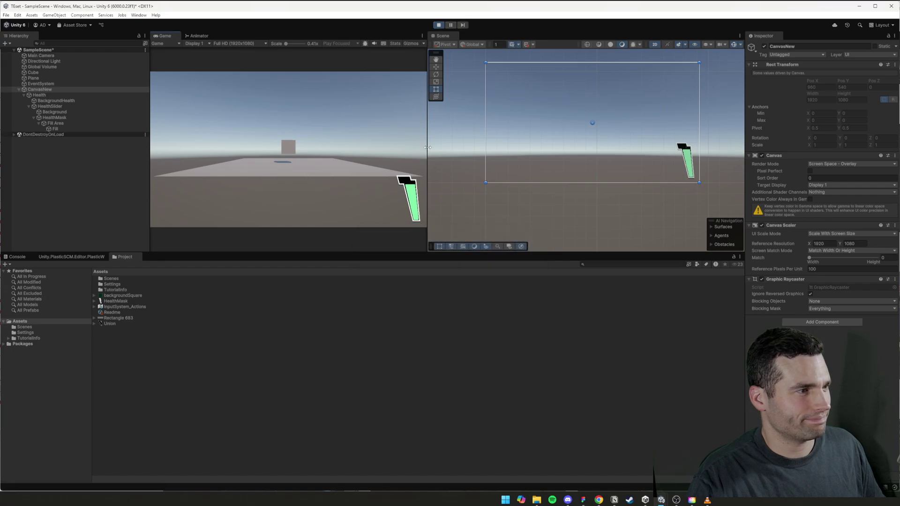
left_click_drag(427, 147, 602, 149)
left_click(58, 107)
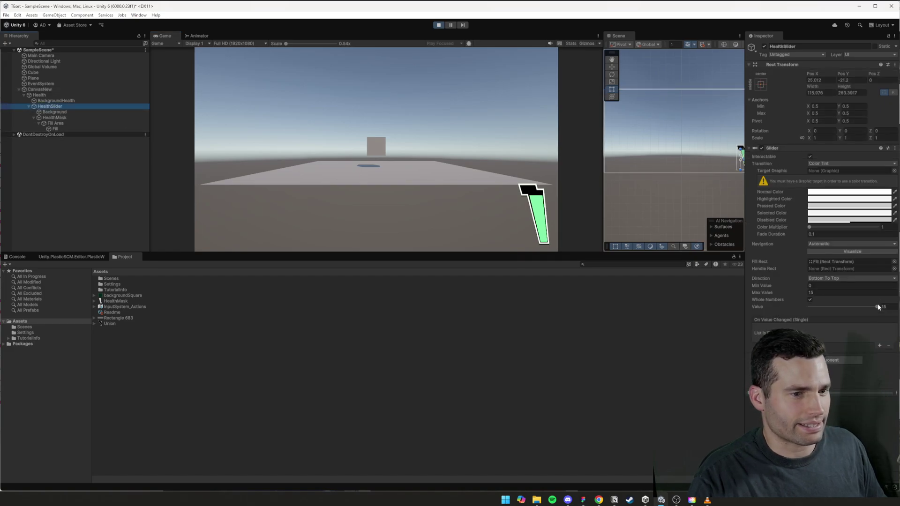
left_click_drag(877, 309, 833, 311)
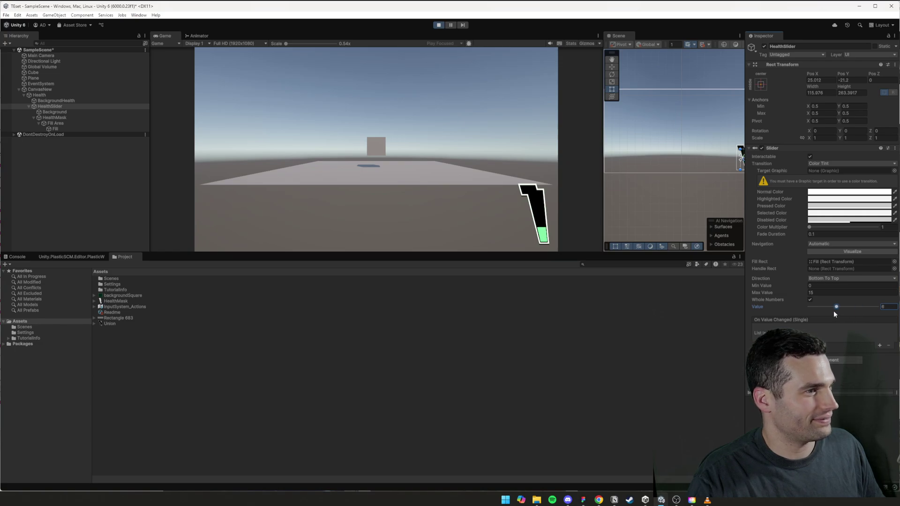
left_click(438, 24)
Add a TextMeshPro text object as a child of Health and import the TMP Essentials.
left_click(33, 117)
left_click(33, 95)
right_click(41, 95)
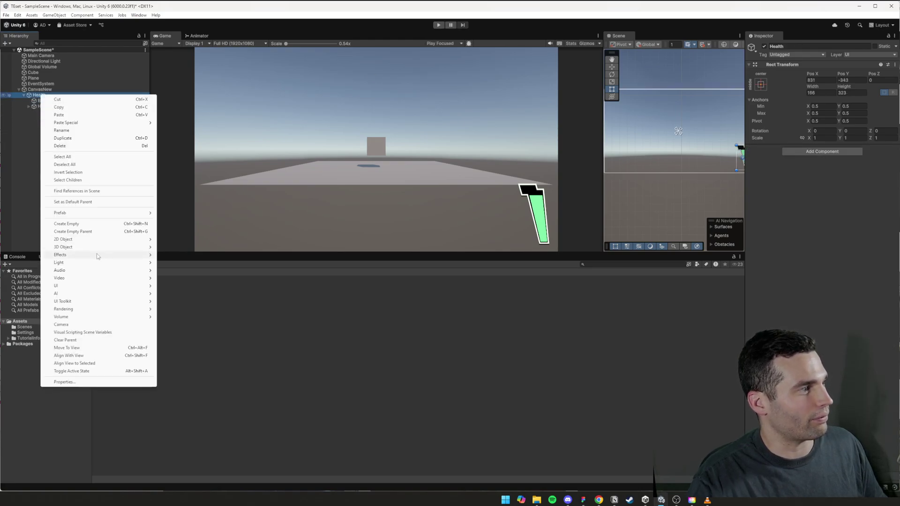
mouse_move(83, 285)
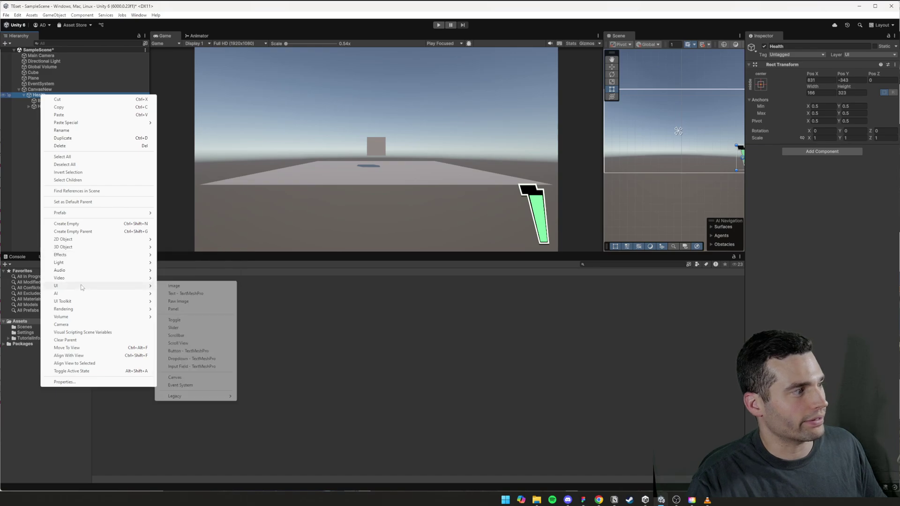
left_click(190, 293)
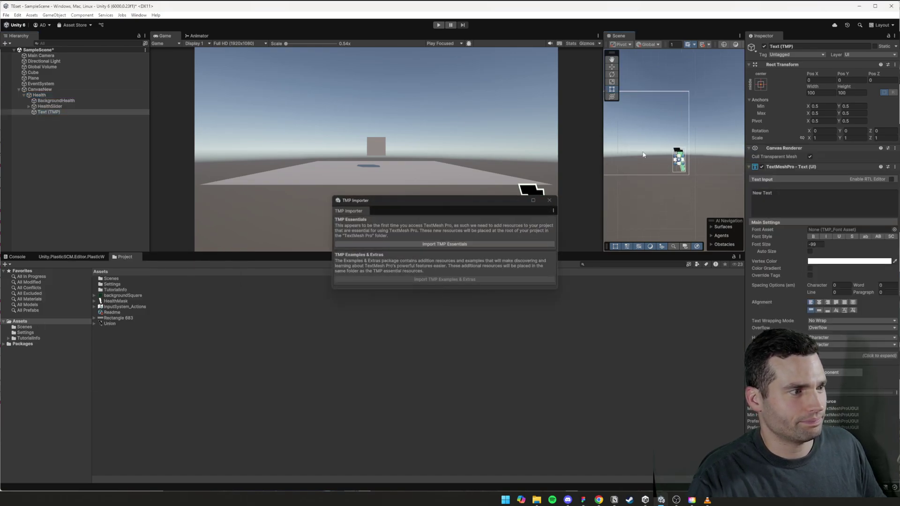
left_click(498, 243)
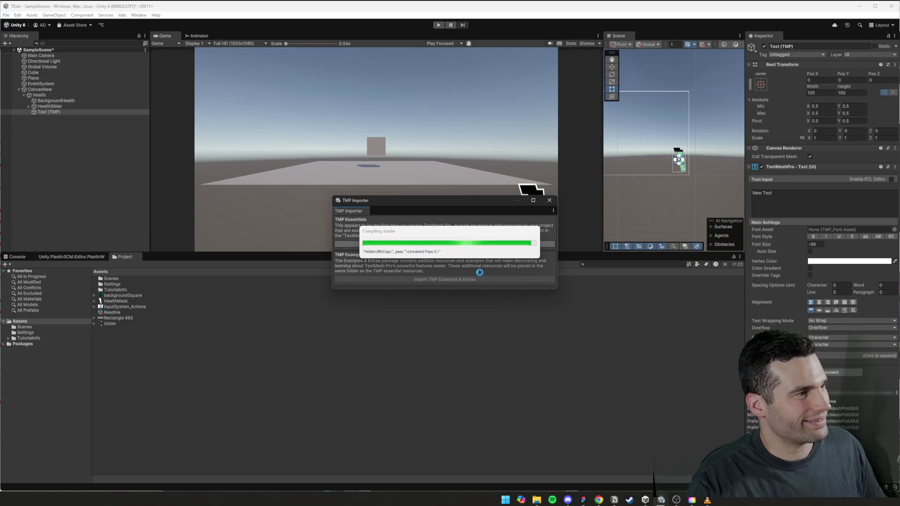
left_click(549, 201)
Set the new text object's content to 15 and align it to the centre and middle.
scroll(693, 159, "up", 5)
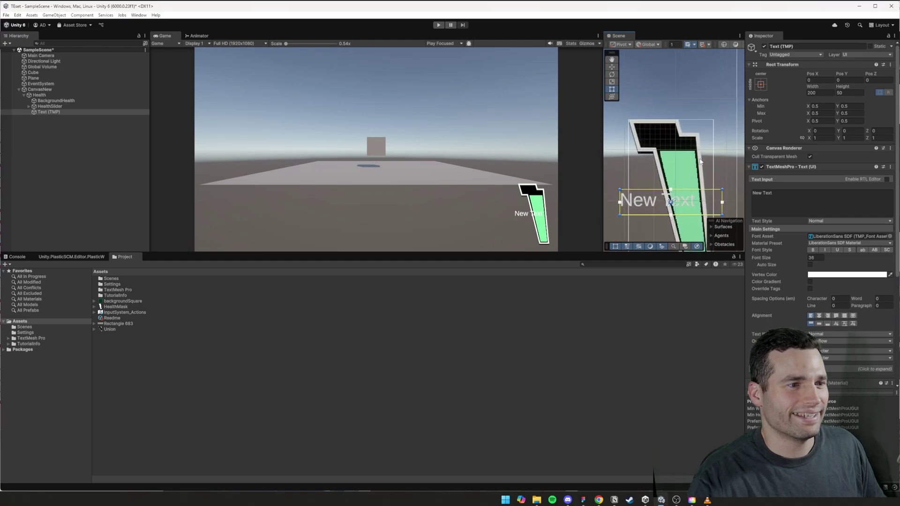
left_click(807, 210)
type("45")
key("BackSpace")
key("BackSpace")
type("15")
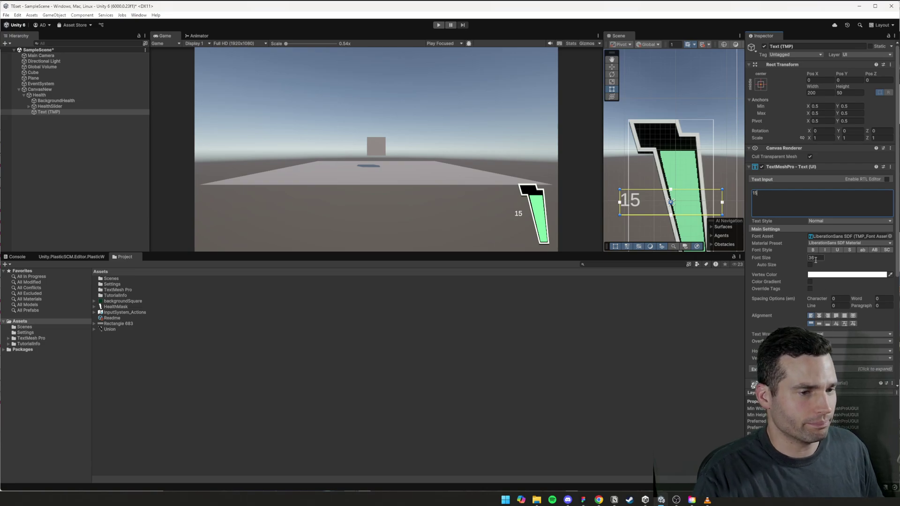
left_click(819, 316)
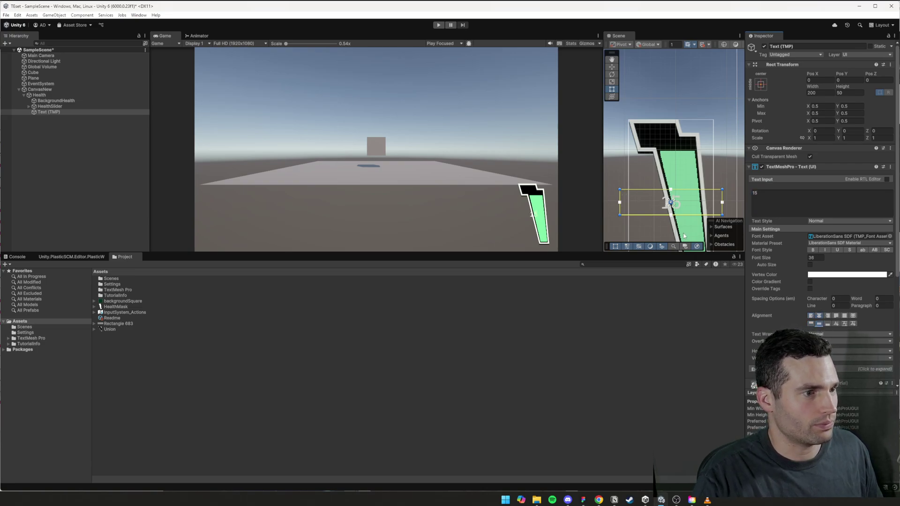
Place the number in the black area at the head of the health bar and set its text box width to 60.
left_click_drag(684, 207, 679, 128)
left_click(830, 92)
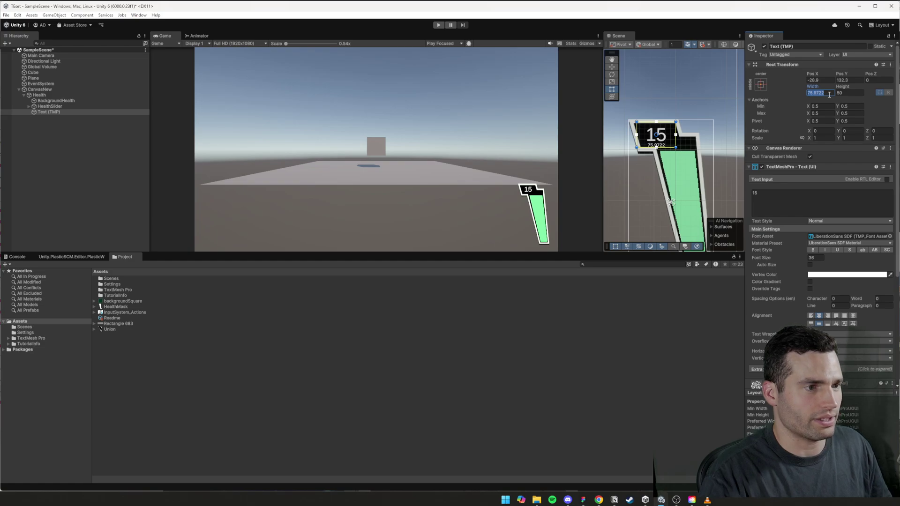
type("60")
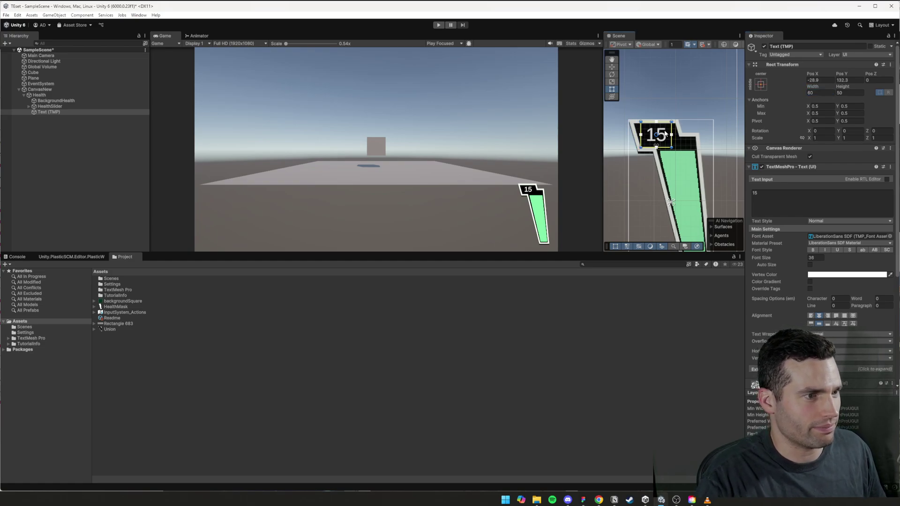
Set the health number's text to 100, widen its box to 75 and reposition it inside the black header.
left_click(782, 205)
type("100")
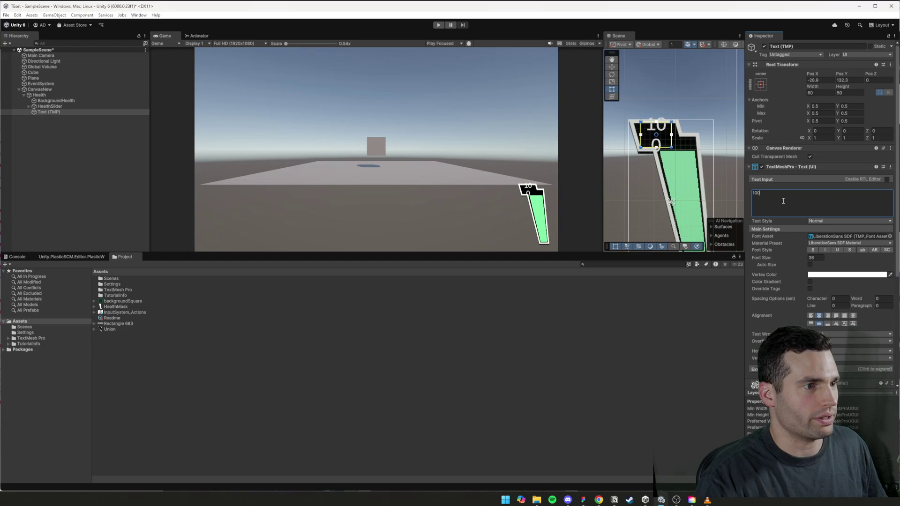
left_click_drag(672, 134, 678, 135)
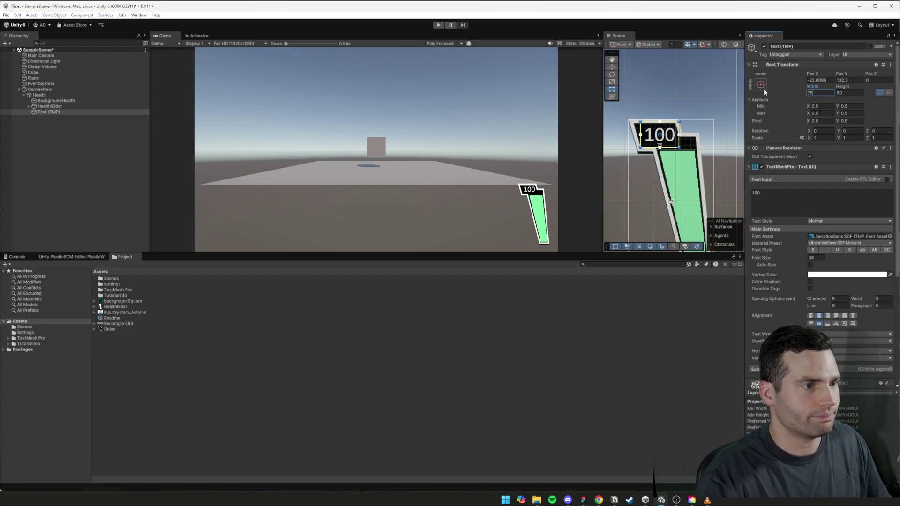
type("75")
key("Return")
left_click_drag(672, 135, 670, 136)
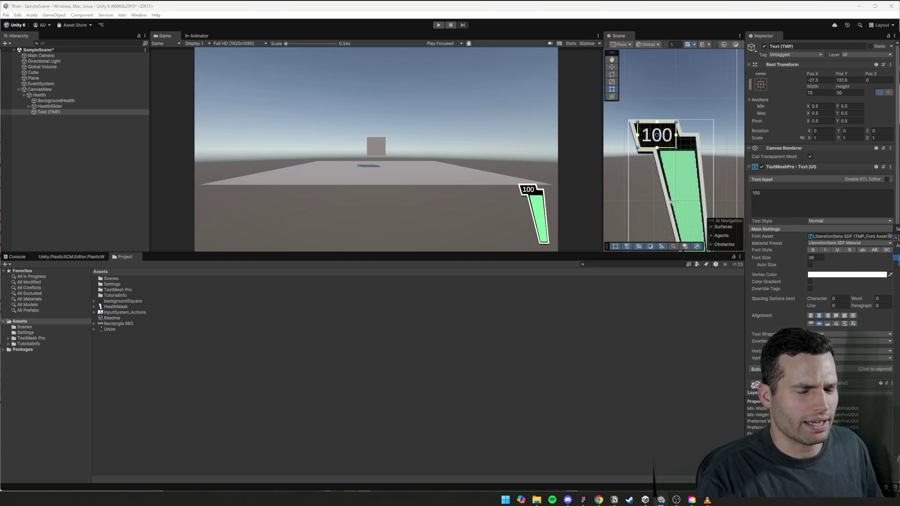
Make the health number bold and set its text to 15.
left_click(863, 237)
left_click(813, 251)
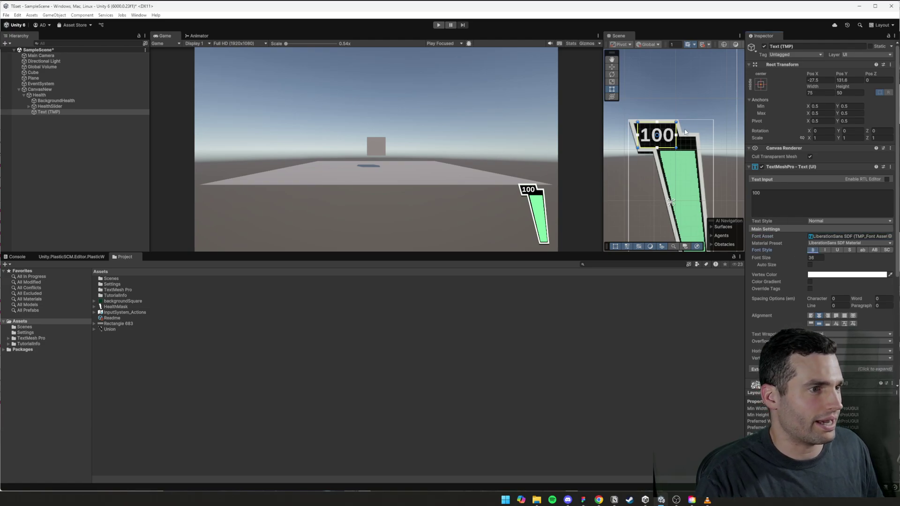
left_click(681, 127)
left_click(667, 135)
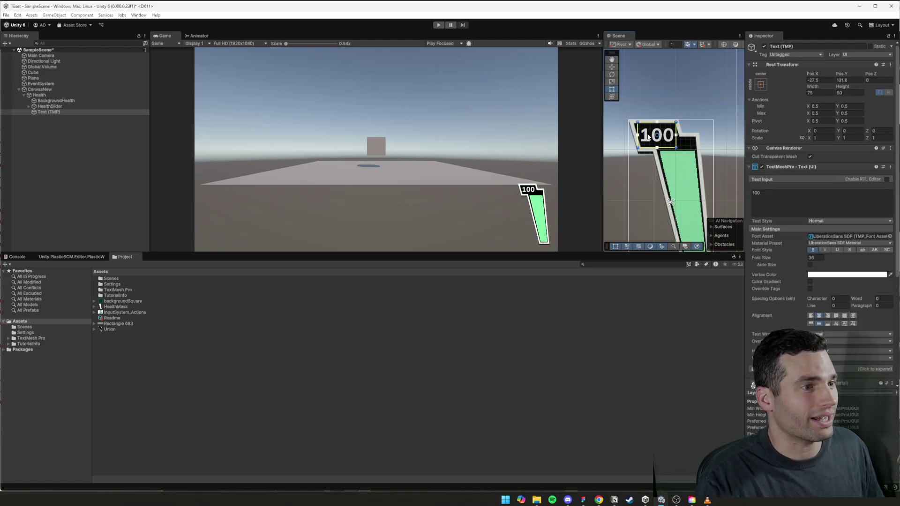
type("15")
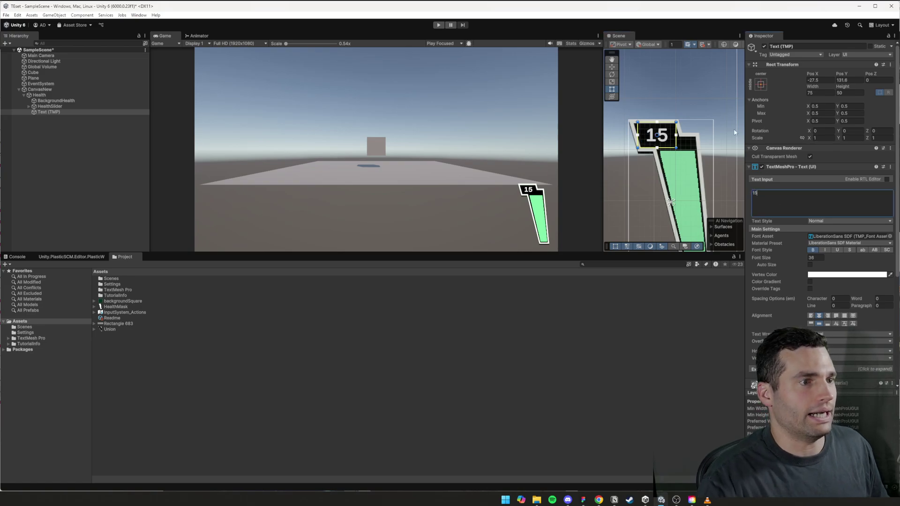
Examine the health bar and its frame on the canvas in the Scene view.
left_click(729, 124)
scroll(690, 104, "down", 5)
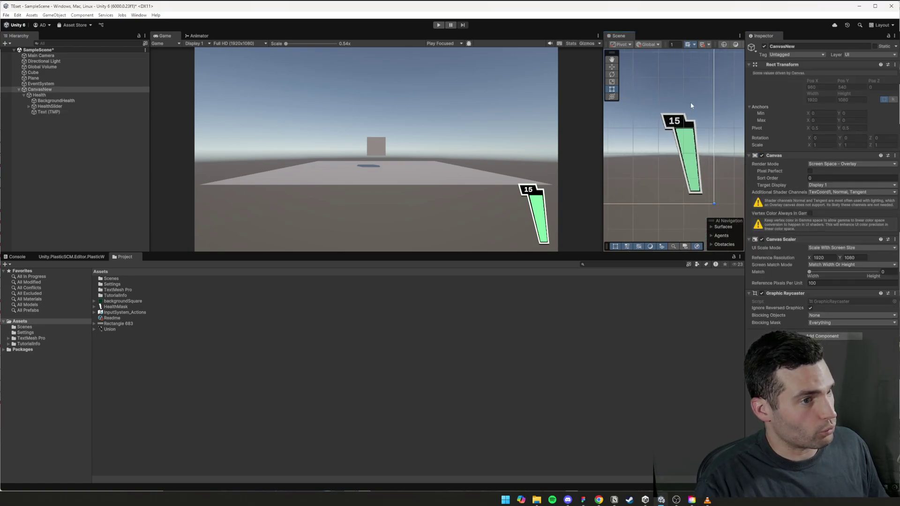
scroll(691, 106, "down", 5)
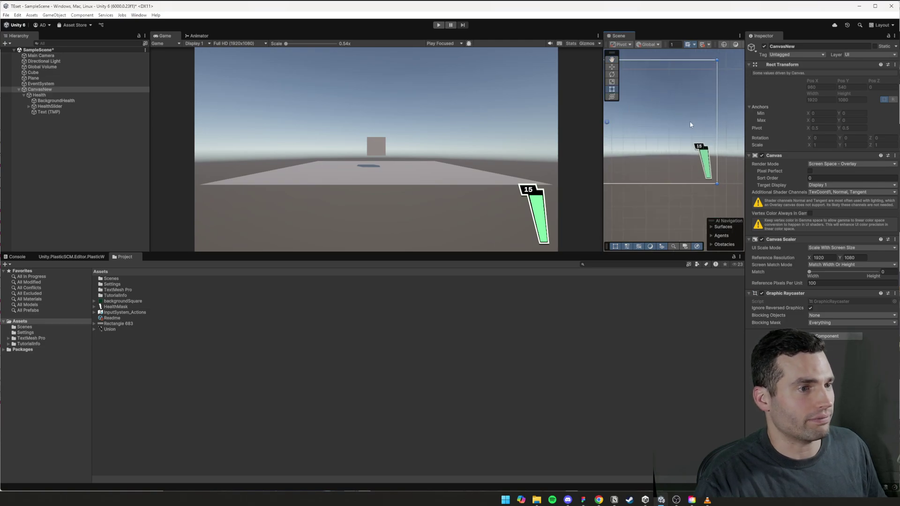
middle_click_drag(690, 125, 722, 131)
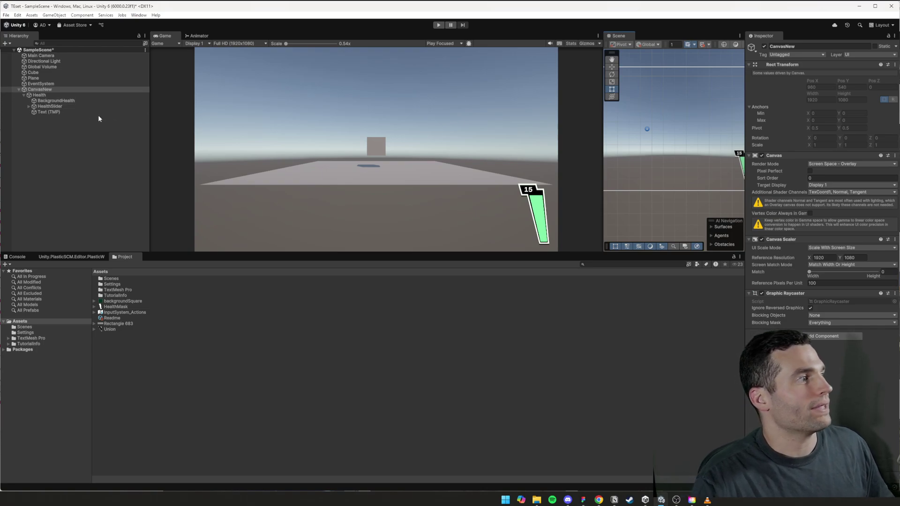
left_click(75, 100)
key("f")
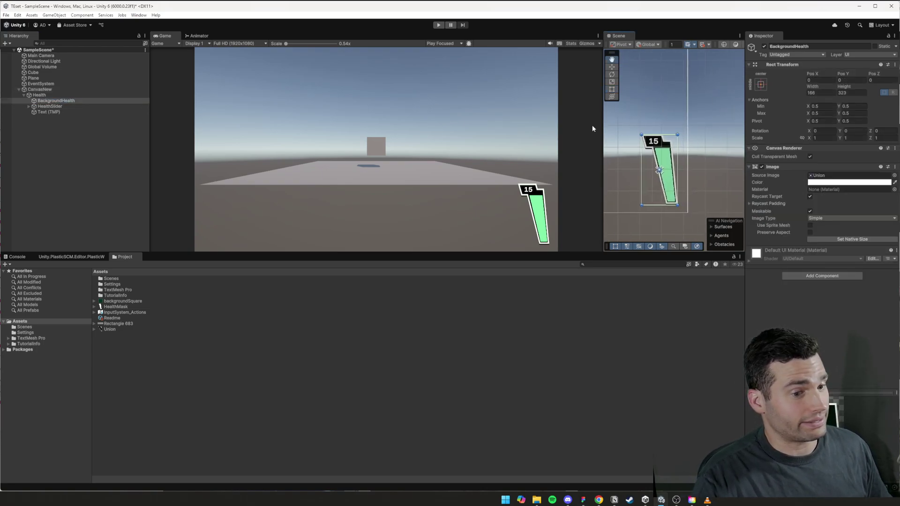
middle_click_drag(584, 128, 565, 128)
scroll(618, 149, "up", 10)
mouse_move(615, 150)
middle_mouse_down()
mouse_move(653, 122)
mouse_move(658, 128)
middle_mouse_up()
Expand HealthSlider, set its value to 13 and check the upper edge of the fill against the frame.
left_click(28, 106)
left_click(49, 106)
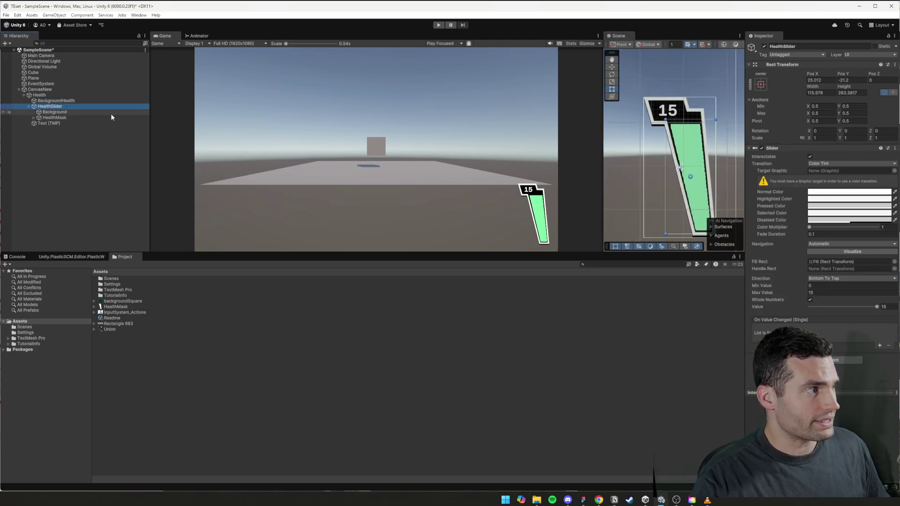
mouse_move(877, 307)
left_mouse_down()
mouse_move(809, 307)
mouse_move(870, 304)
left_mouse_up()
scroll(707, 175, "up", 8)
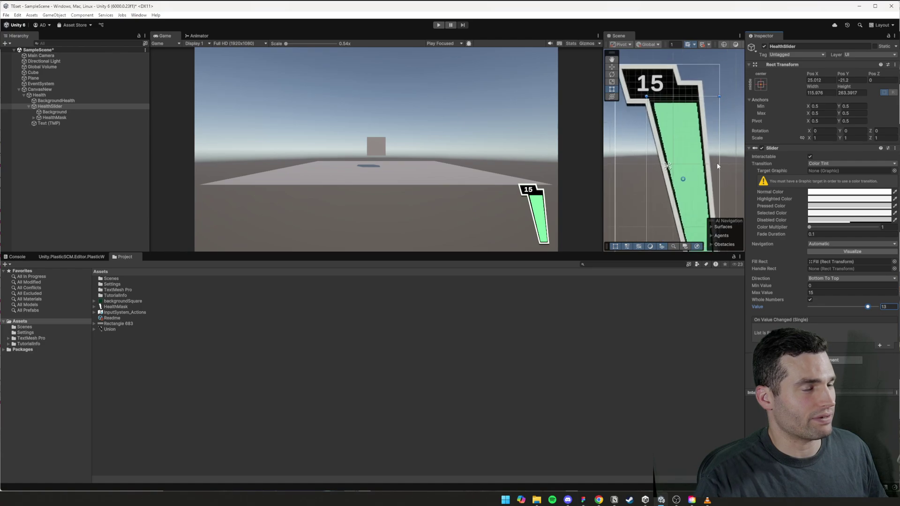
mouse_move(708, 128)
middle_mouse_down()
mouse_move(696, 141)
mouse_move(708, 158)
middle_mouse_up()
middle_click_drag(629, 123, 639, 123)
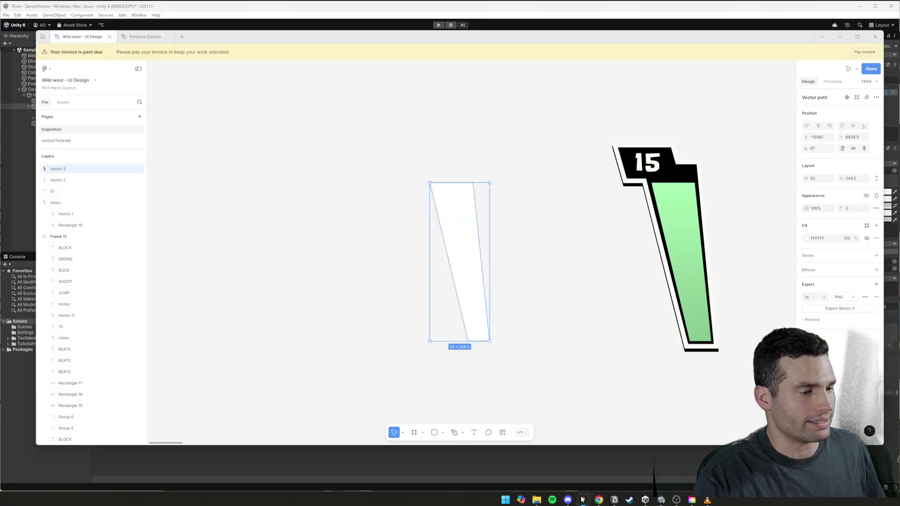
Switch to Figma and place a copy of the black Union shape beside the original health bar.
left_click(583, 500)
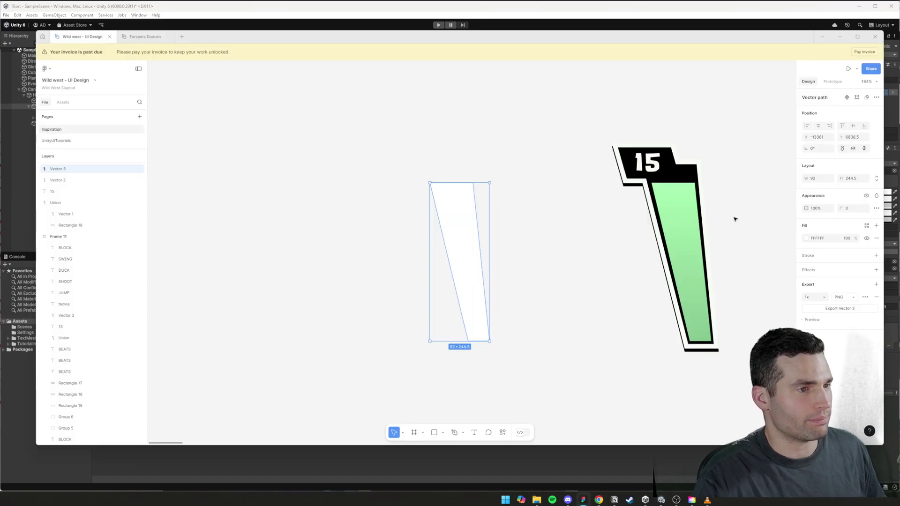
left_click(734, 219)
left_click(655, 190)
left_click_drag(656, 190, 521, 188, "alt")
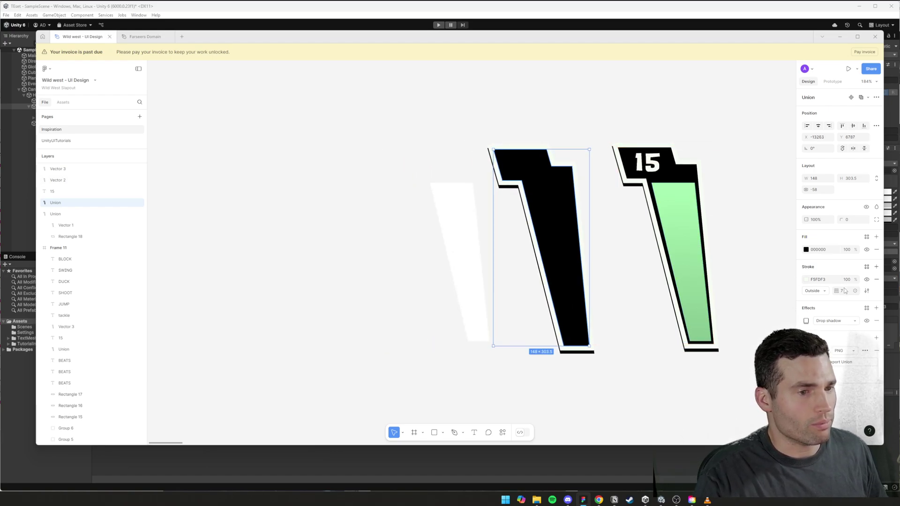
Remove the fill and drop shadow from the copied Union shape, keeping only its F5FDF3 outside stroke.
left_click(876, 249)
left_click(877, 305)
left_click_drag(551, 162, 556, 163)
Export the stroke-only Union shape as a PNG named healthStroke in the TutorialAssets folder.
left_click(840, 331)
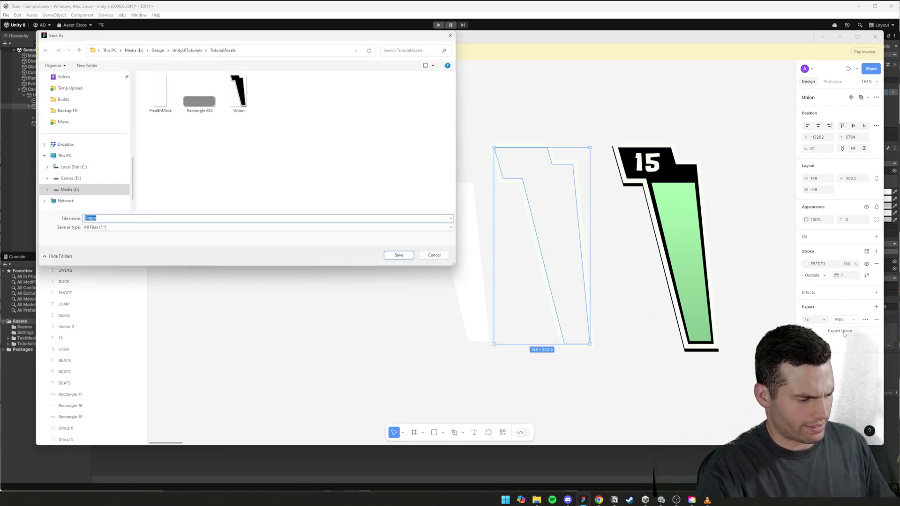
type("HealthFrame")
key("Return")
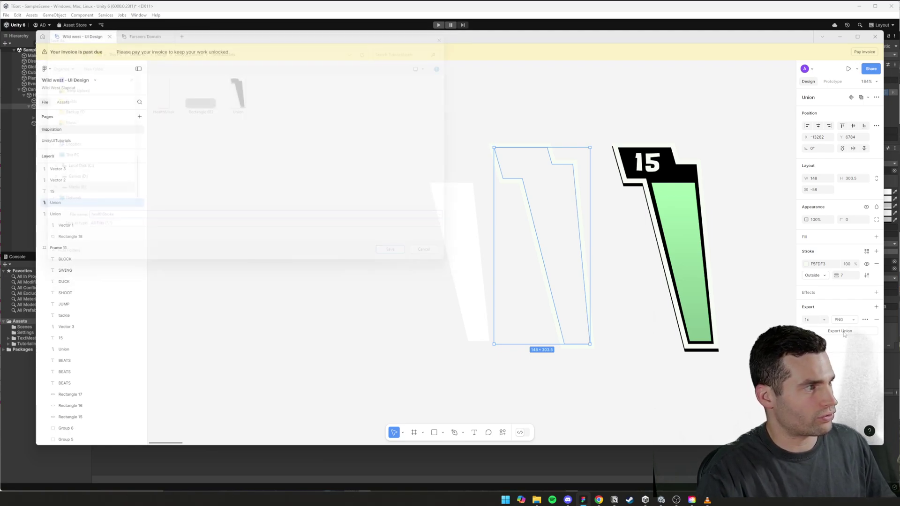
Switch to Unity and import the healthStroke image from the TutorialAssets folder into Assets.
left_click(563, 6)
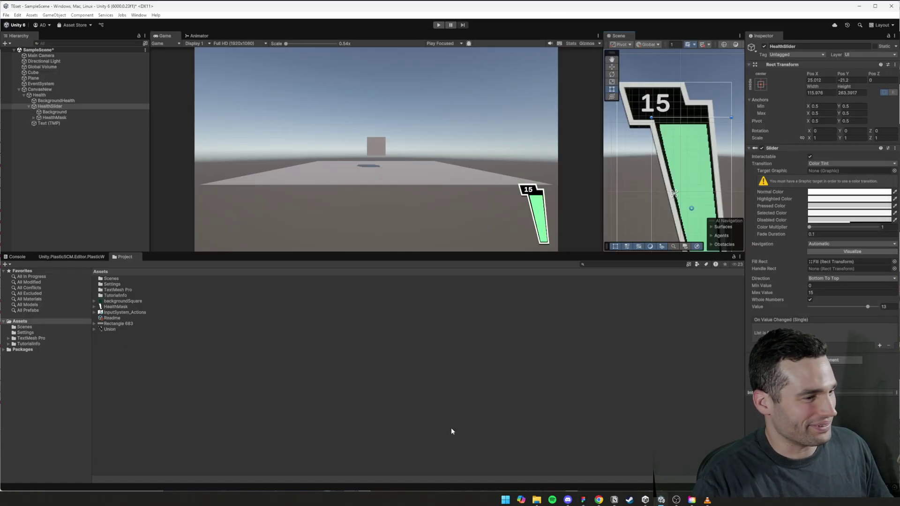
left_click(537, 500)
left_click(234, 167)
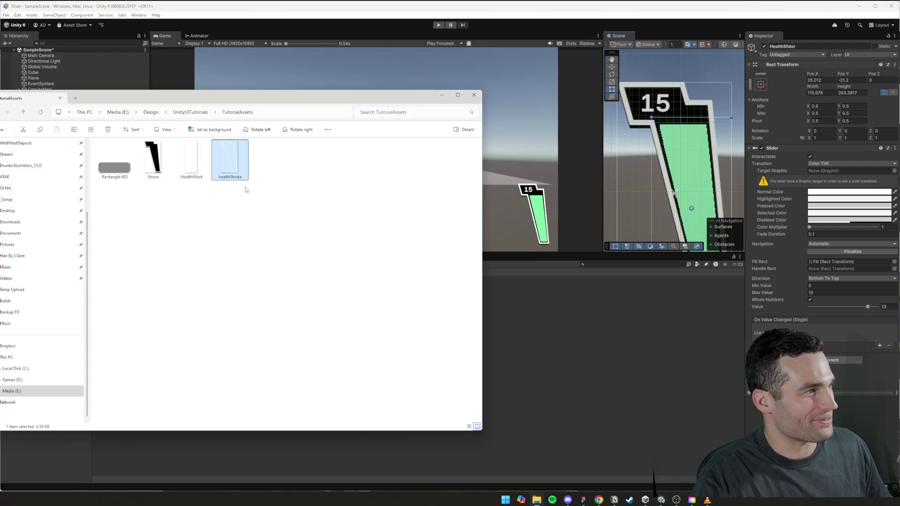
left_click(529, 380)
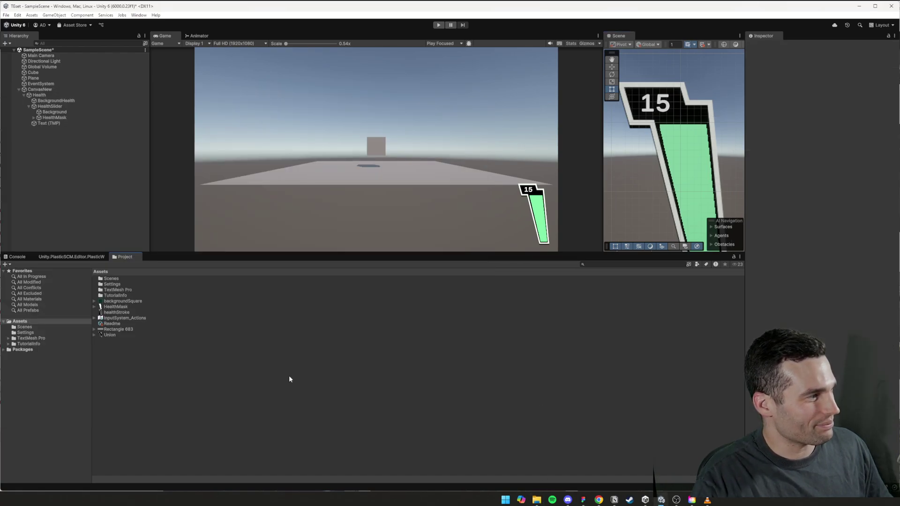
Set the healthStroke texture type to Sprite (2D and UI) with sprite mode Single and apply the import settings.
left_click(124, 313)
left_click(823, 69)
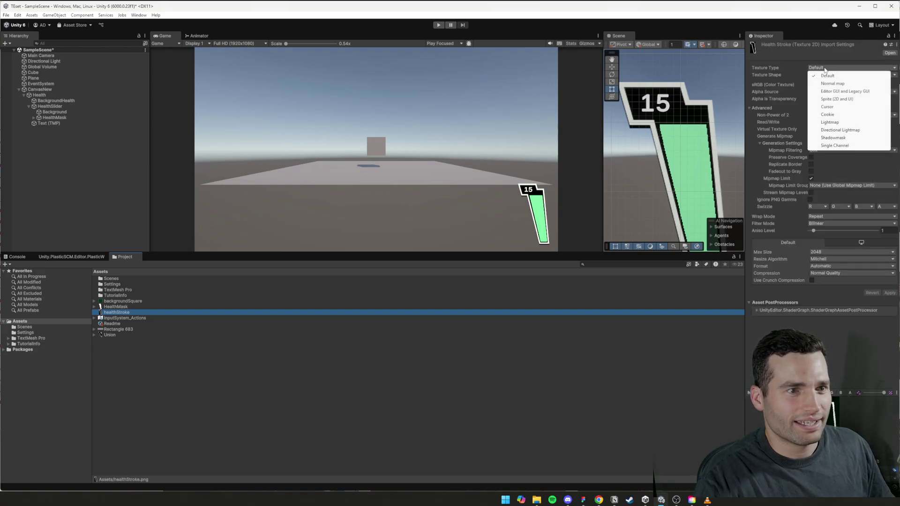
left_click(832, 99)
left_click(826, 83)
left_click(826, 93)
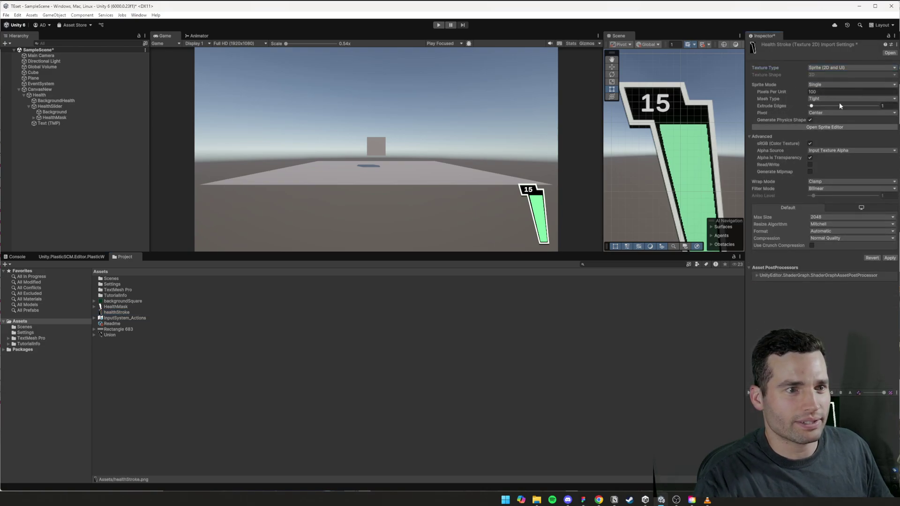
left_click(890, 258)
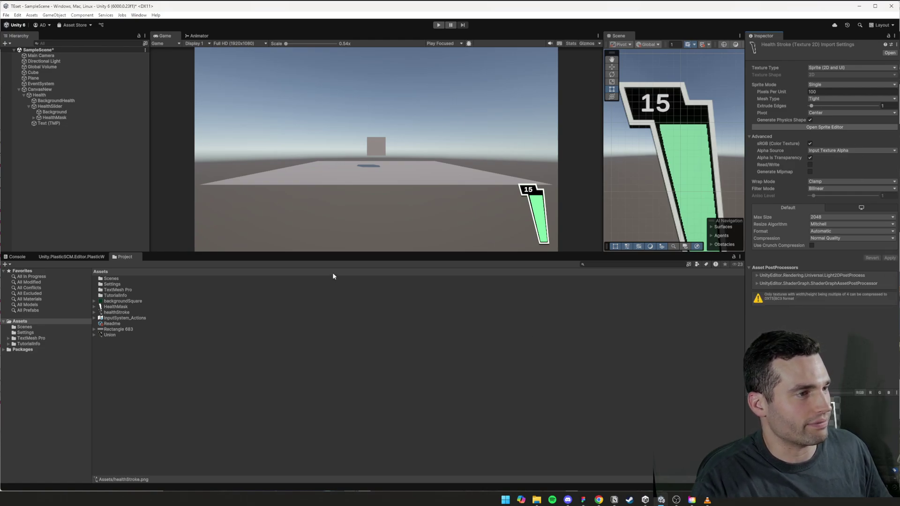
Duplicate BackgroundHealth as StrokeHealth and assign the healthStroke sprite as the copy's source image.
left_click(45, 102)
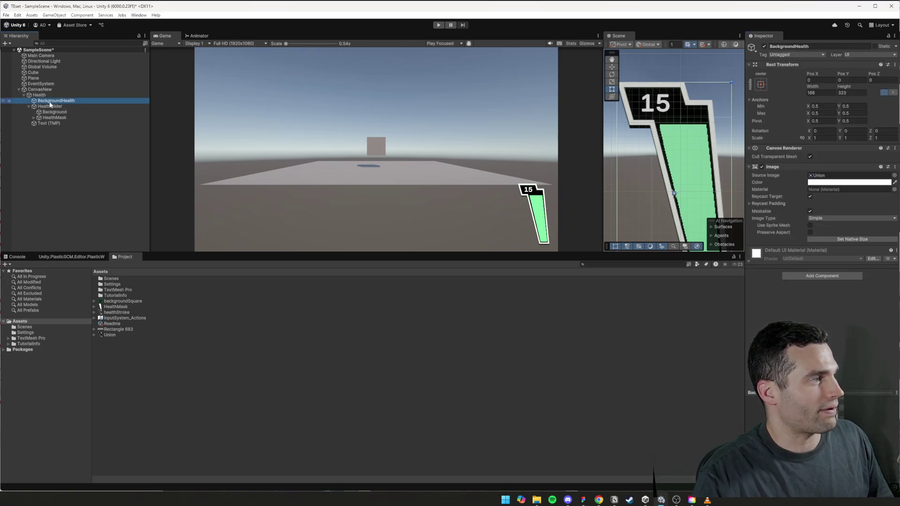
key("ctrl+d")
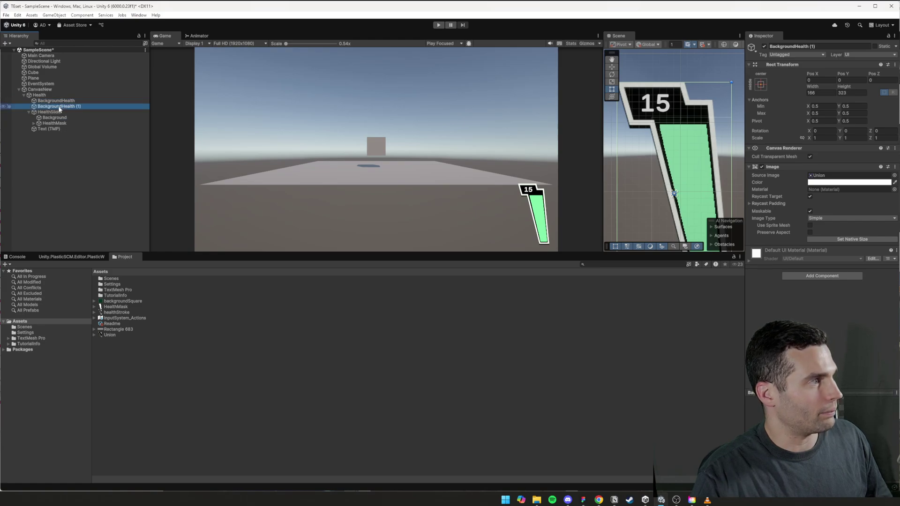
key("F2")
type("Strok")
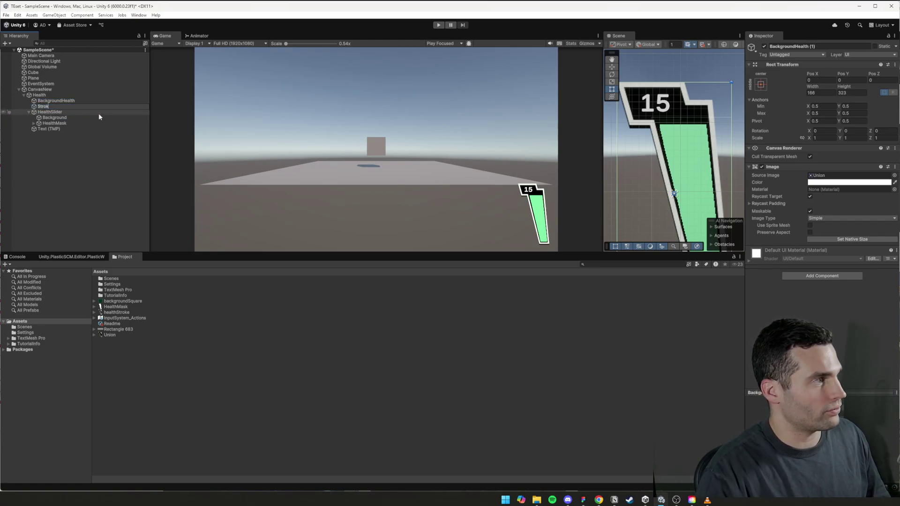
type("eHealth")
key("Return")
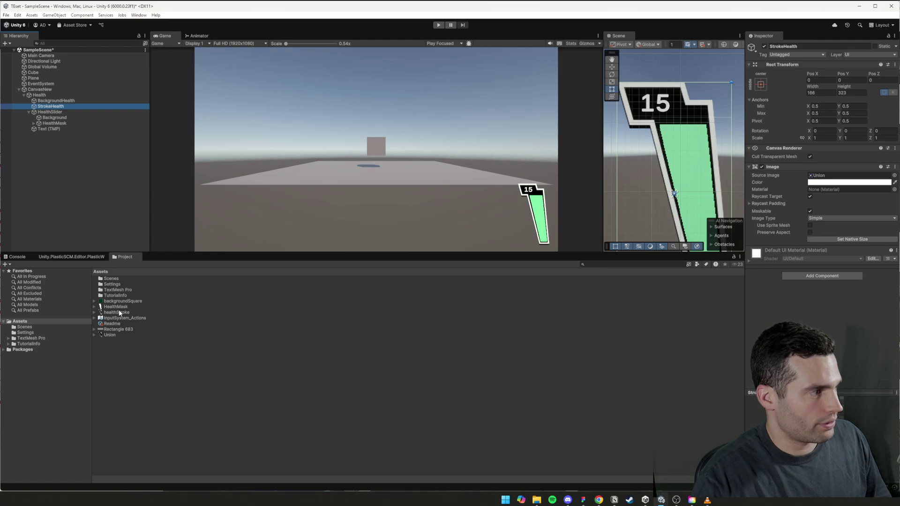
left_click_drag(120, 314, 824, 176)
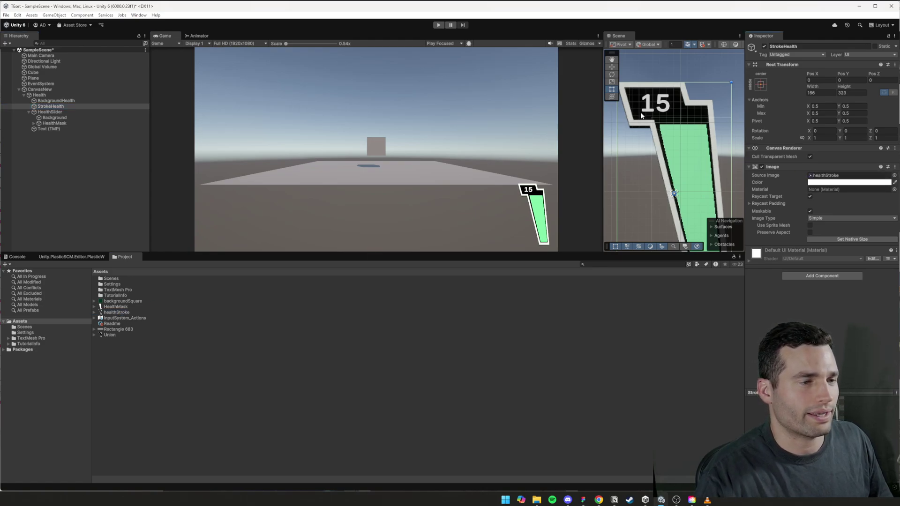
Select BackgroundHealth, switch to Figma and place another copy of the original Union shape to the left of the white mask shape.
left_click(54, 101)
key("alt+Tab")
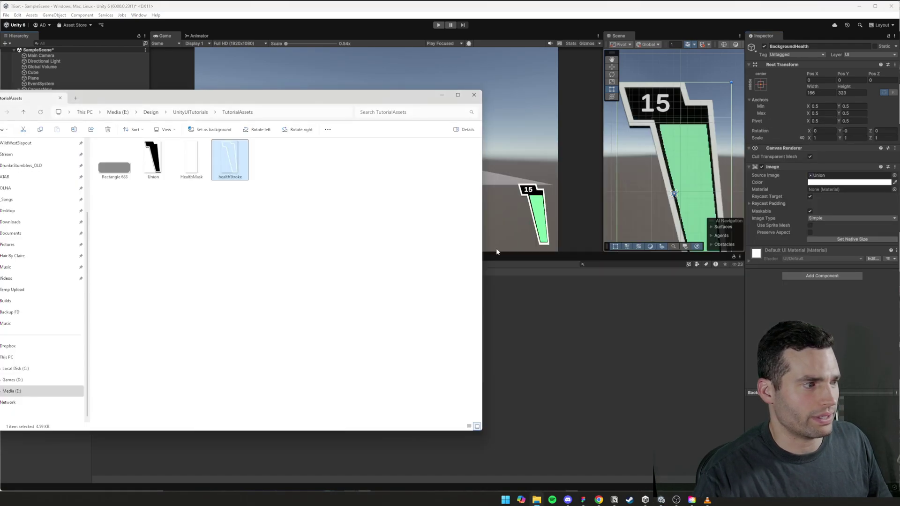
left_click(583, 499)
left_click(677, 115)
mouse_move(683, 167)
left_mouse_down("alt")
mouse_move(311, 177)
mouse_move(332, 174)
left_mouse_up("alt")
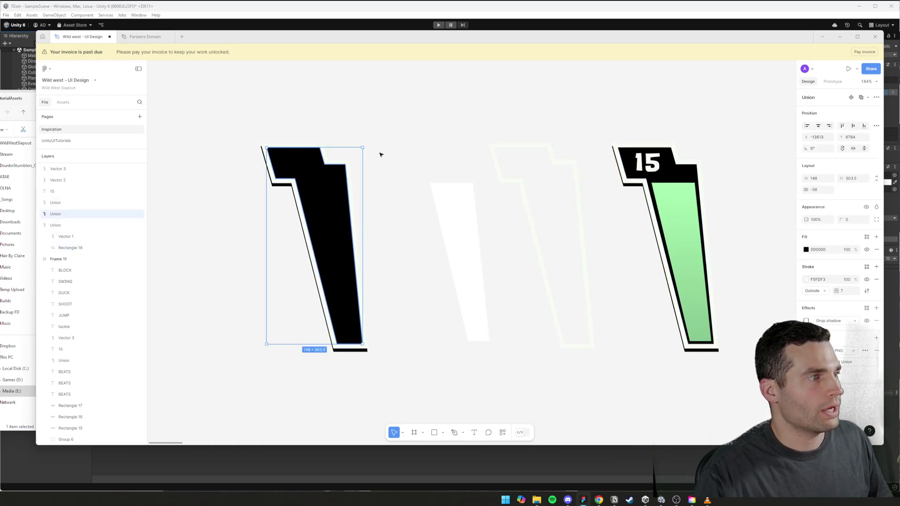
Remove the stroke from the new Union copy, keeping its black fill.
left_click(876, 280)
left_click(876, 323)
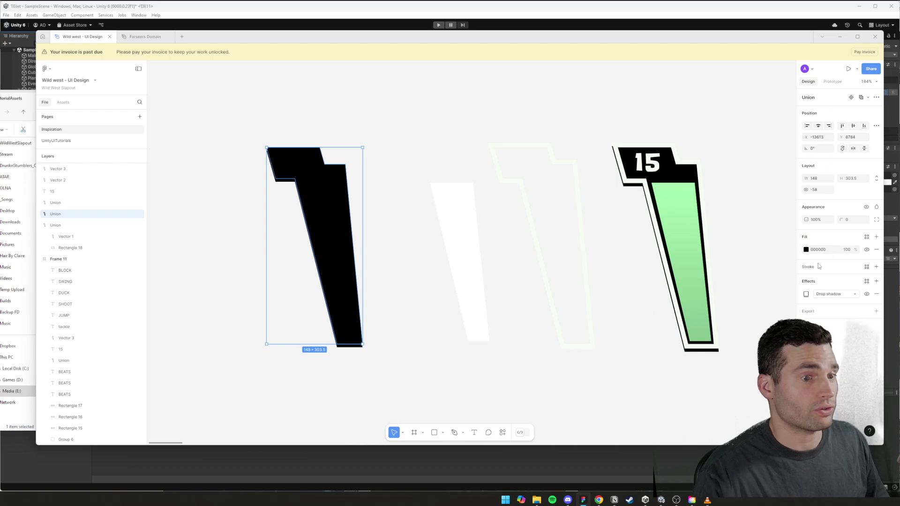
left_click(334, 142)
left_click(329, 180)
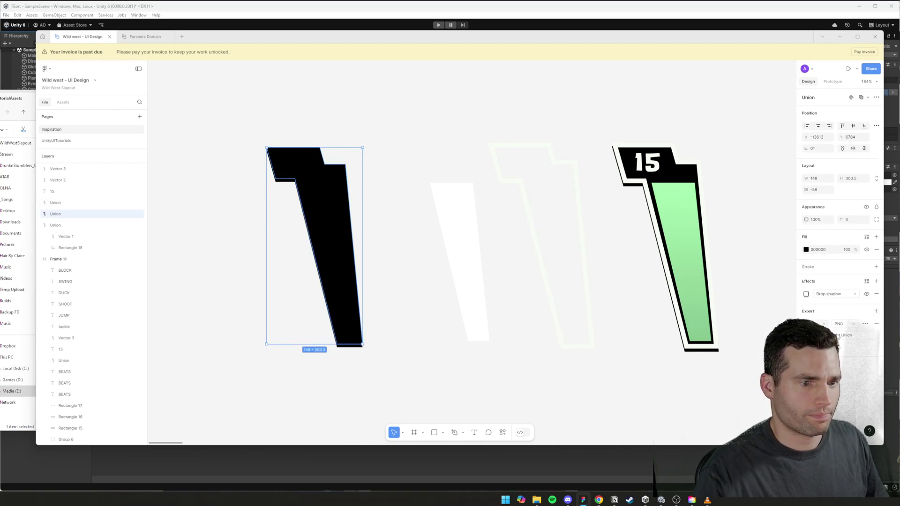
Export the strokeless Union shape as Backgroundhealth in the TutorialAssets folder and return to Unity.
left_click(849, 339)
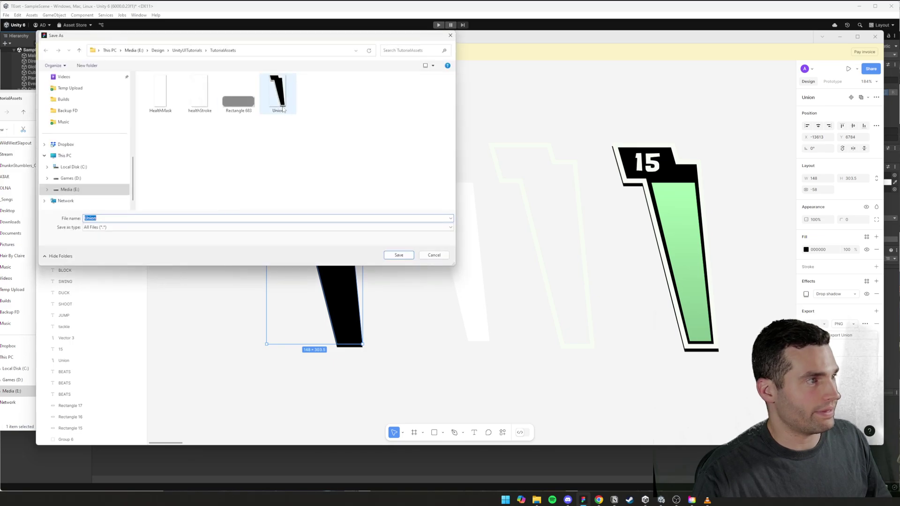
type("Backgroundhealth")
key("Return")
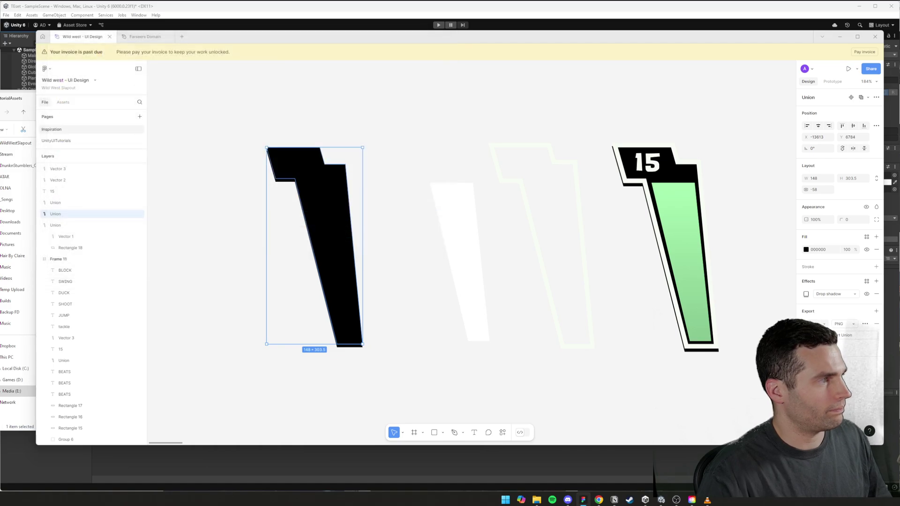
left_click(200, 12)
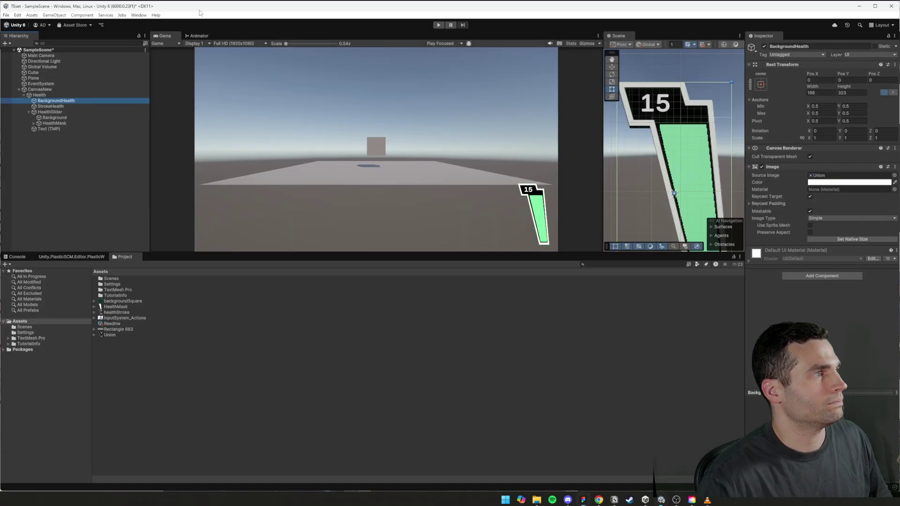
Import the exported Backgroundhealth image into Assets and apply the texture type Sprite (2D and UI) with sprite mode Single.
left_click(537, 499)
left_click_drag(268, 164, 532, 395)
left_click(112, 302)
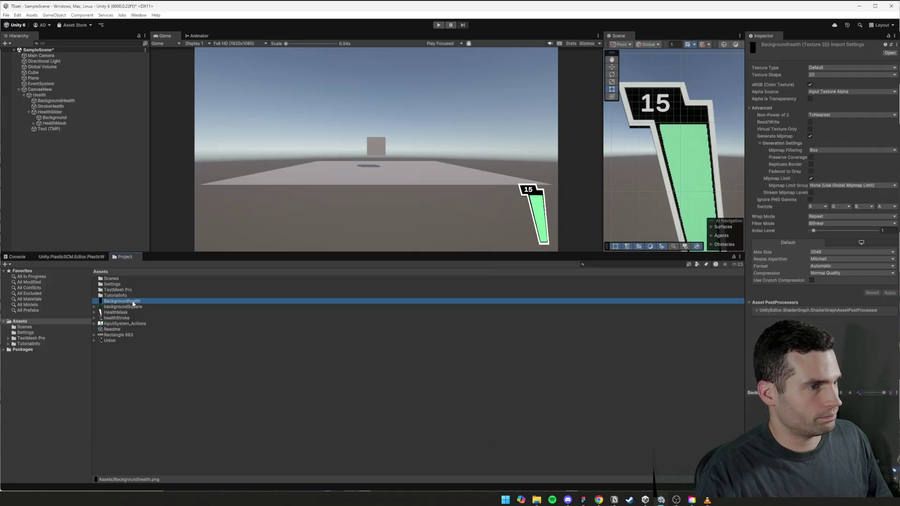
left_click(835, 68)
left_click(867, 99)
left_click(837, 85)
left_click(835, 93)
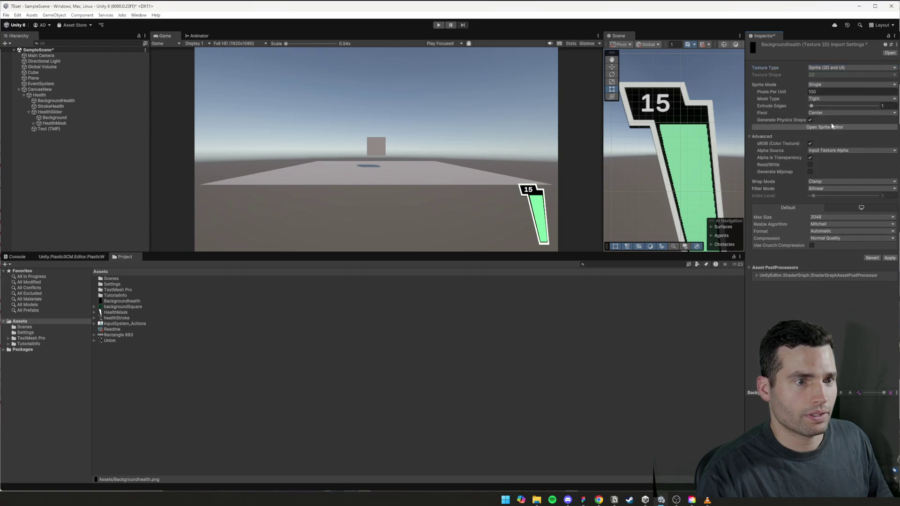
left_click(889, 258)
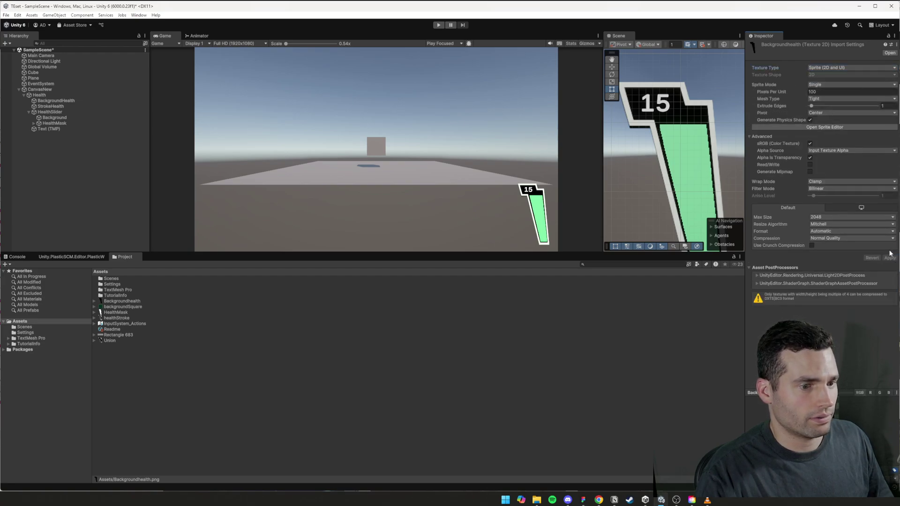
Assign the Backgroundhealth sprite as the source image of the BackgroundHealth object.
left_click(122, 301)
left_click(49, 117)
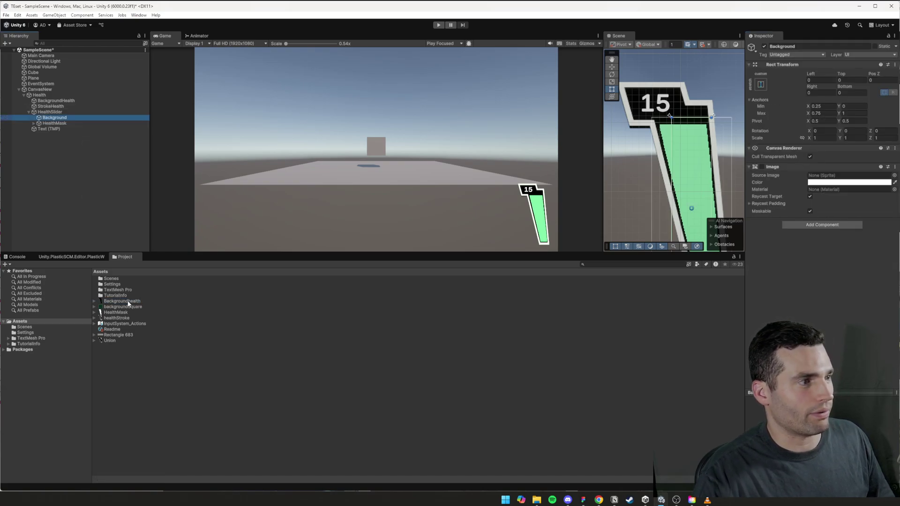
left_click_drag(128, 303, 828, 181)
left_click(62, 102)
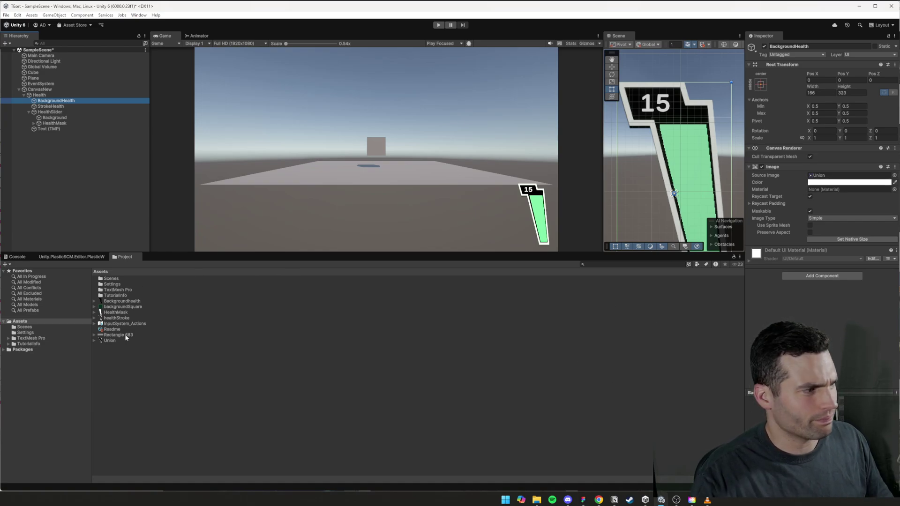
left_click_drag(117, 301, 826, 178)
Try moving BackgroundHealth in the scene separately from the stroke, select StrokeHealth and undo the move.
scroll(719, 109, "down", 5)
mouse_move(696, 117)
middle_mouse_down()
mouse_move(634, 122)
mouse_move(672, 124)
middle_mouse_up()
scroll(644, 124, "up", 2)
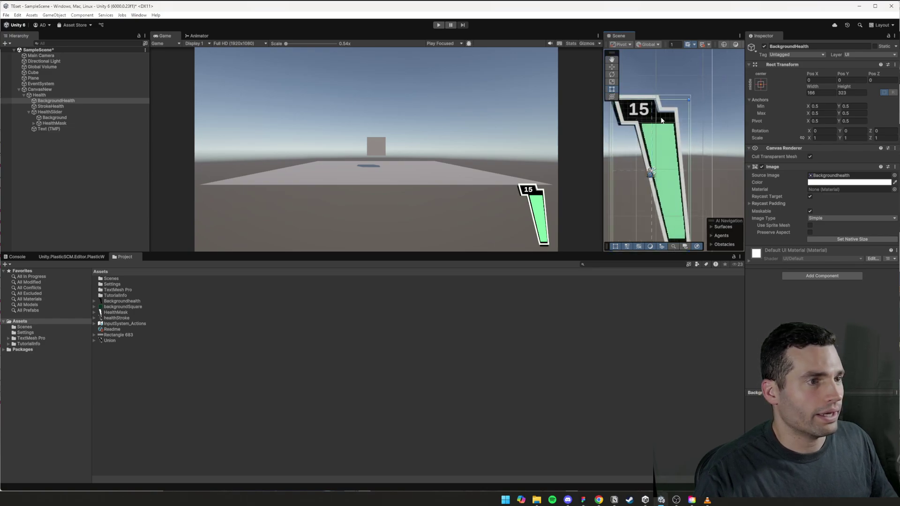
mouse_move(661, 121)
left_mouse_down()
mouse_move(675, 44)
mouse_move(707, 86)
mouse_move(693, 102)
mouse_move(686, 71)
mouse_move(699, 67)
left_mouse_up()
left_click(51, 106)
key("ctrl+z")
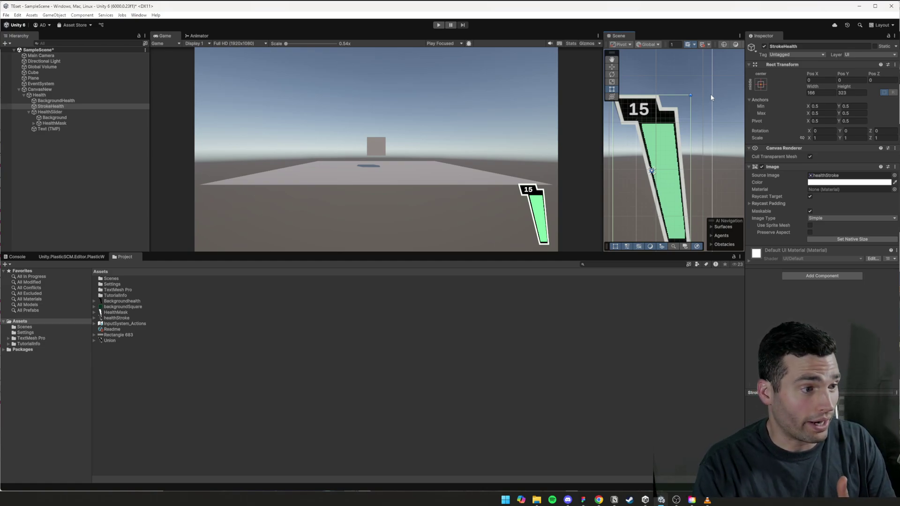
Tint the StrokeHealth image red (FF4747) as a test and set its colour back to white.
scroll(667, 130, "up", 6)
middle_click_drag(668, 130, 707, 138)
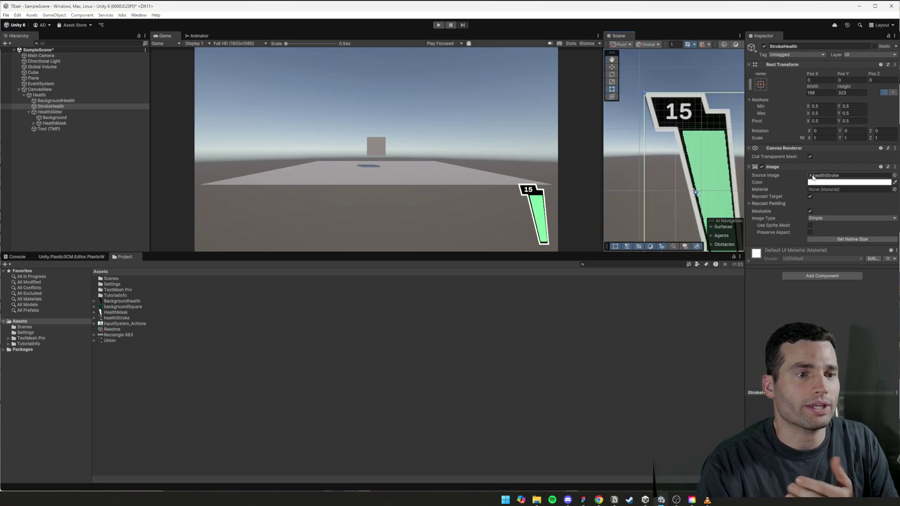
left_click(820, 182)
mouse_move(862, 229)
left_mouse_down()
mouse_move(861, 209)
mouse_move(868, 213)
left_mouse_up()
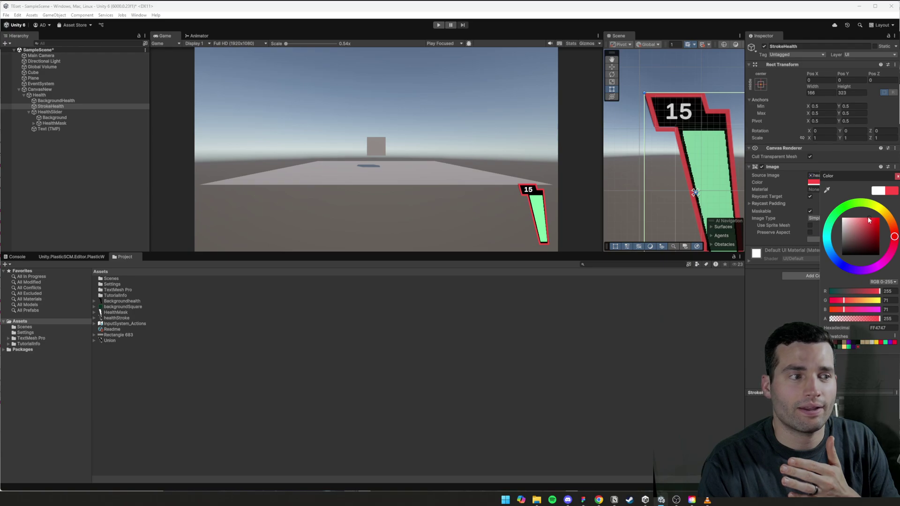
left_click(844, 219)
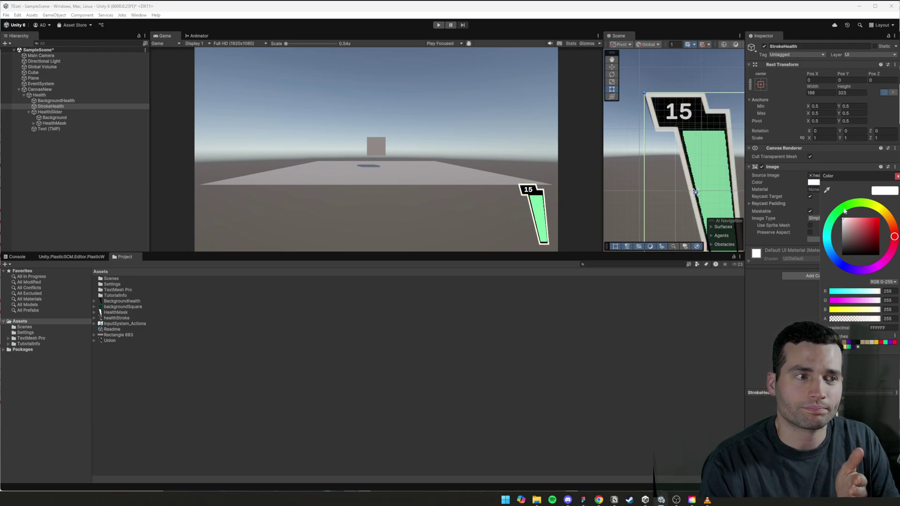
left_click(896, 176)
Expand HealthMask in the hierarchy and inspect its nested Fill object and the mask's own settings.
scroll(516, 195, "up", 2)
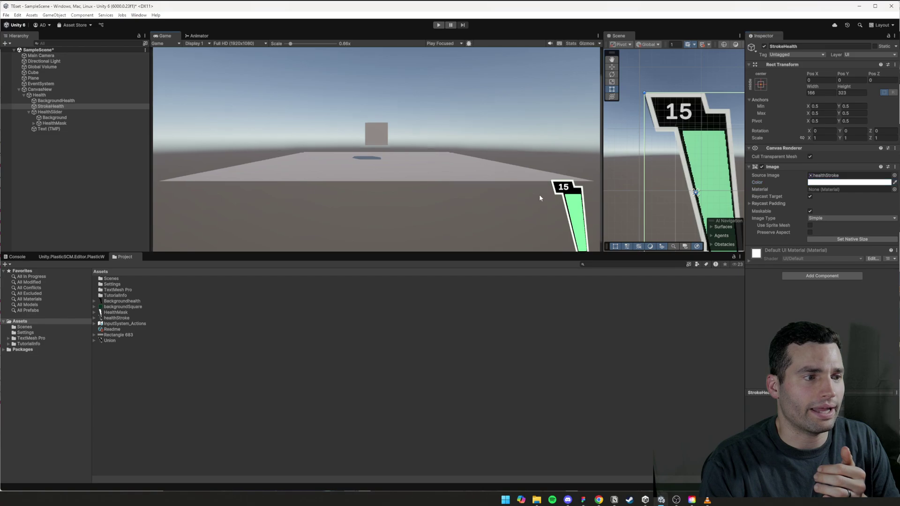
left_click(108, 123)
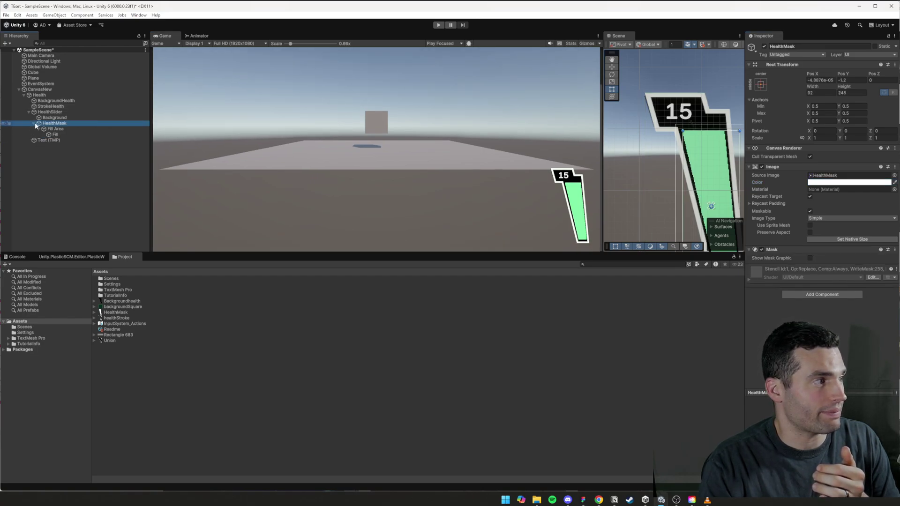
left_click(54, 135)
left_click(59, 124)
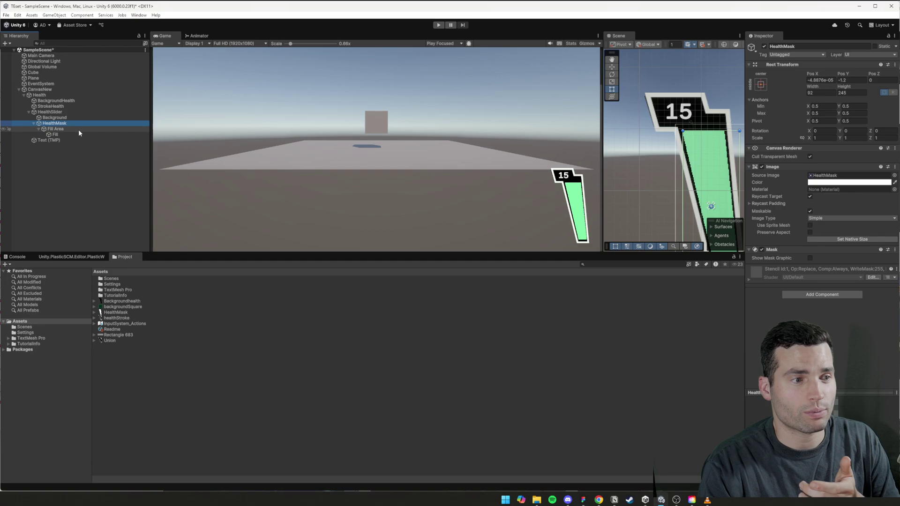